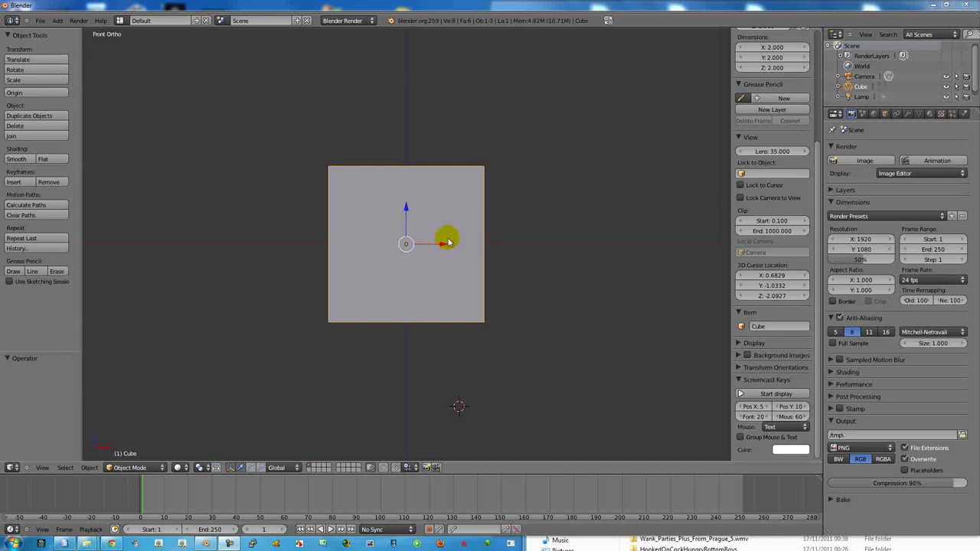
Zoom out on the default cube and show its Object Data (mesh) properties
{"action": "left_click", "coordinate": [440, 243]}
{"action": "scroll", "coordinate": [434, 243], "scroll_direction": "down", "scroll_amount": 1}
{"action": "scroll", "coordinate": [432, 244], "scroll_direction": "down", "scroll_amount": 1}
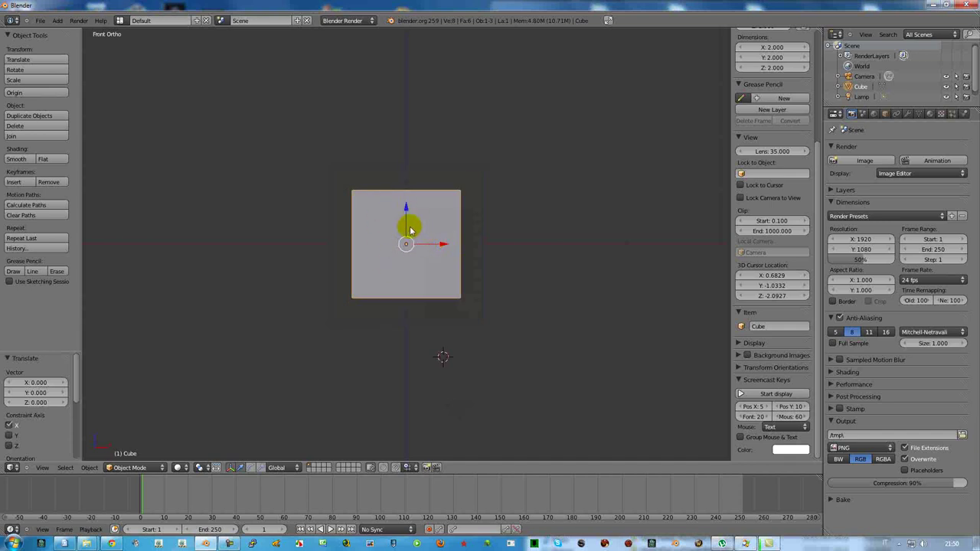
{"action": "left_click", "coordinate": [919, 114]}
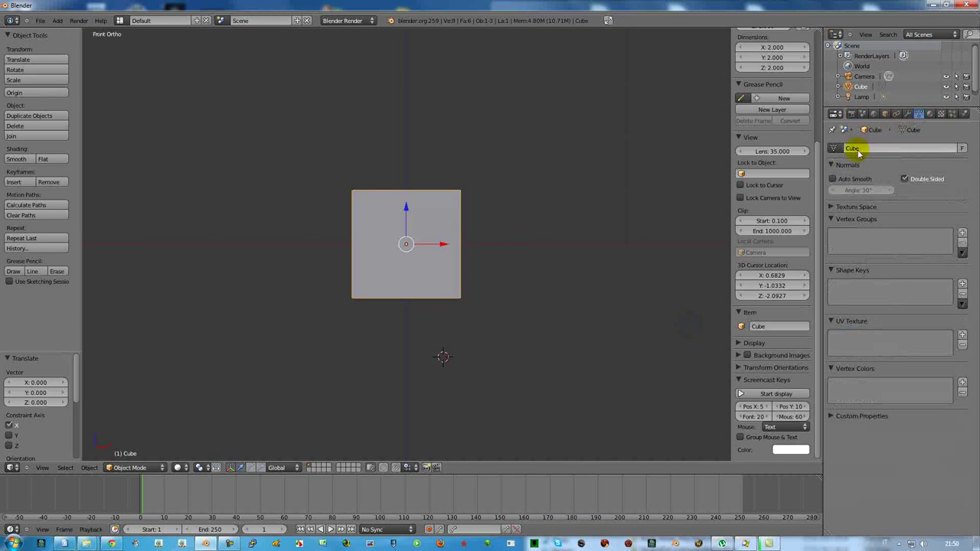
Add a Subdivision Surface modifier to the cube with View subdivisions set to 5
{"action": "left_click", "coordinate": [908, 113]}
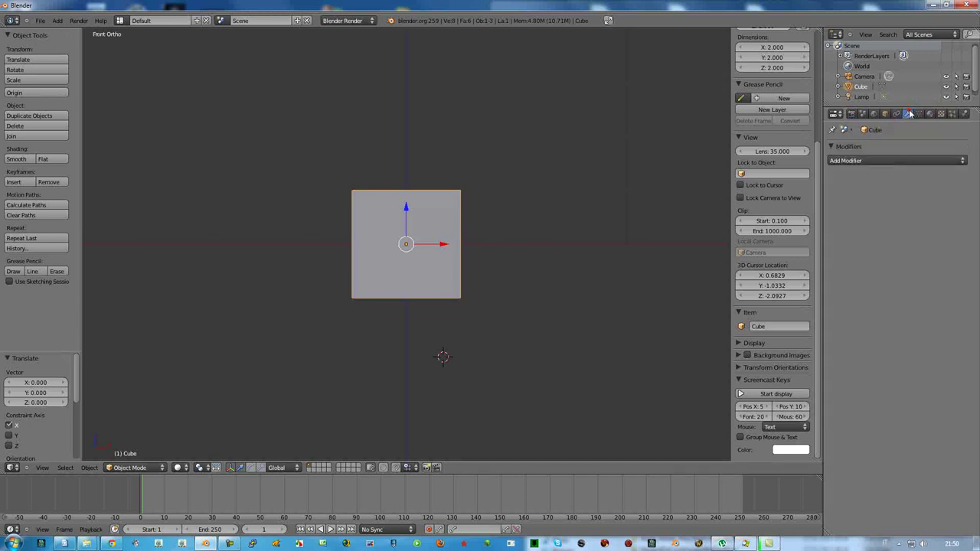
{"action": "left_click", "coordinate": [867, 160]}
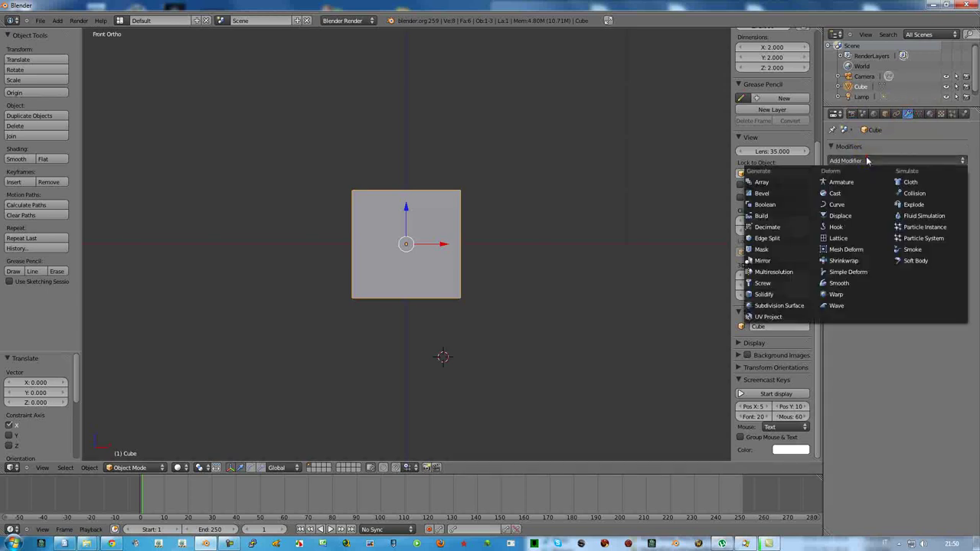
{"action": "left_click", "coordinate": [771, 307]}
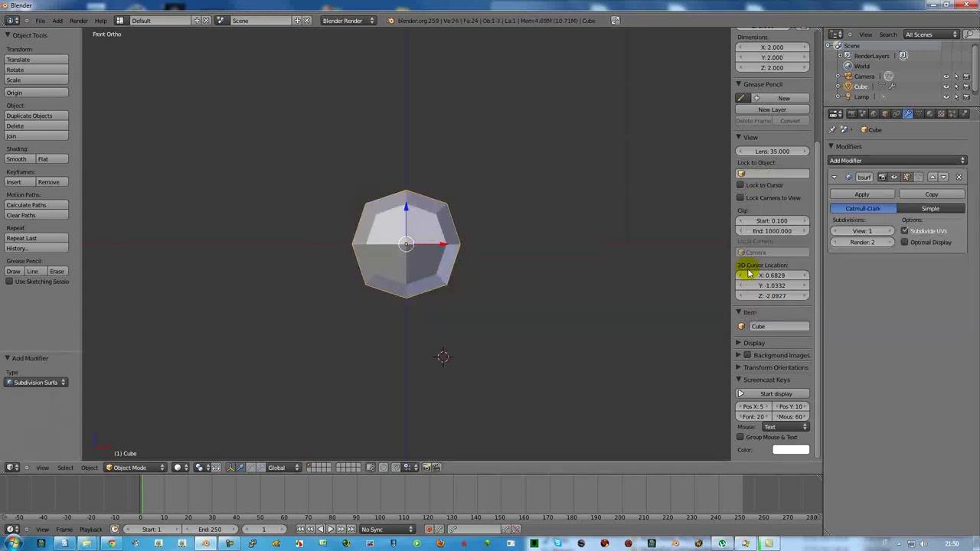
{"action": "left_click", "coordinate": [890, 234]}
{"action": "left_click", "coordinate": [889, 233]}
{"action": "left_click", "coordinate": [890, 234]}
{"action": "left_click", "coordinate": [890, 233]}
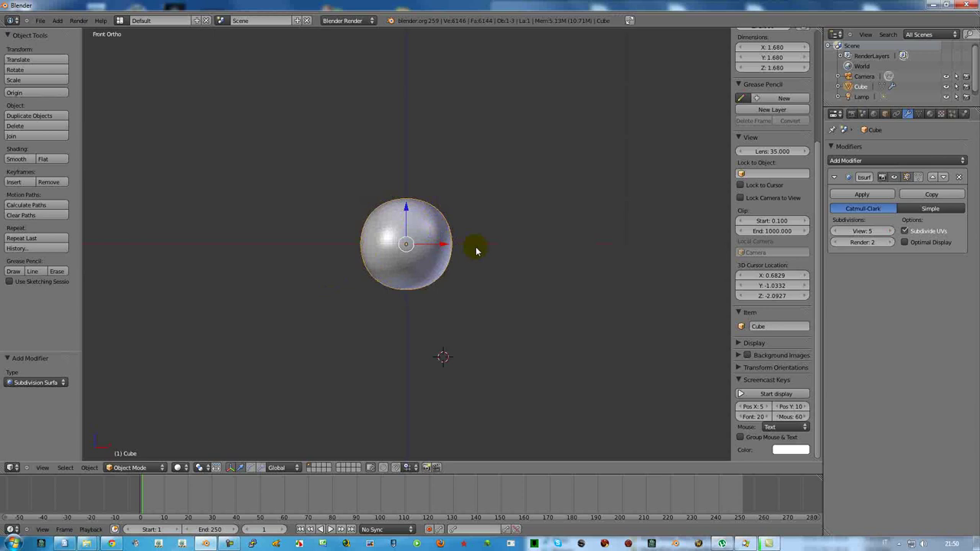
{"action": "key", "text": "shift+a"}
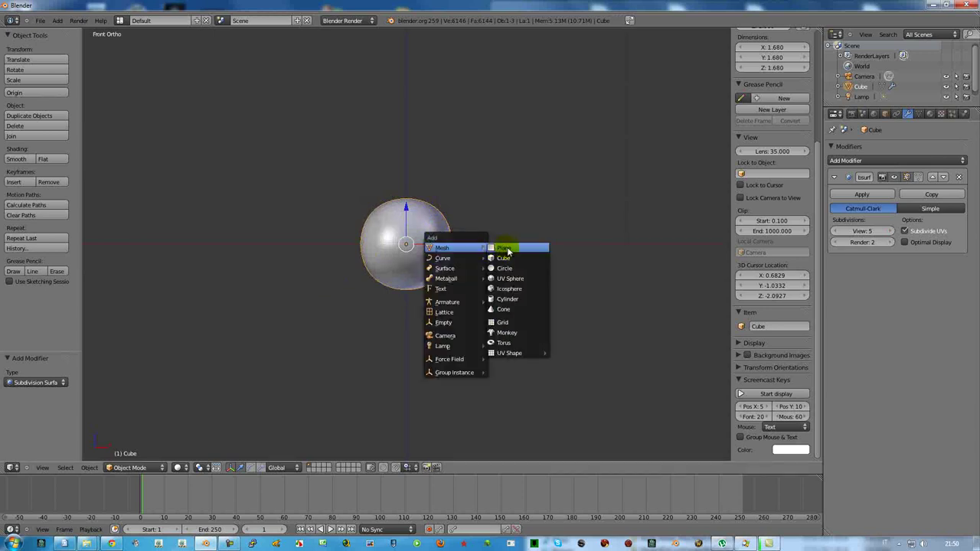
Add a cone and move it right of the sphere, raised level with it
{"action": "left_click", "coordinate": [504, 309]}
{"action": "key", "text": "g"}
{"action": "key", "text": "x"}
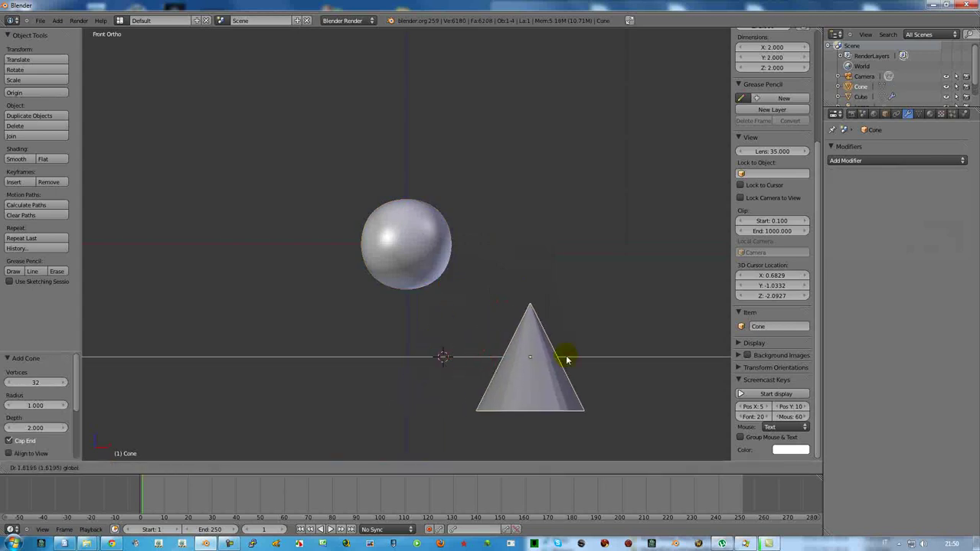
{"action": "left_click", "coordinate": [567, 360]}
{"action": "key", "text": "g"}
{"action": "key", "text": "z"}
{"action": "left_click", "coordinate": [530, 200]}
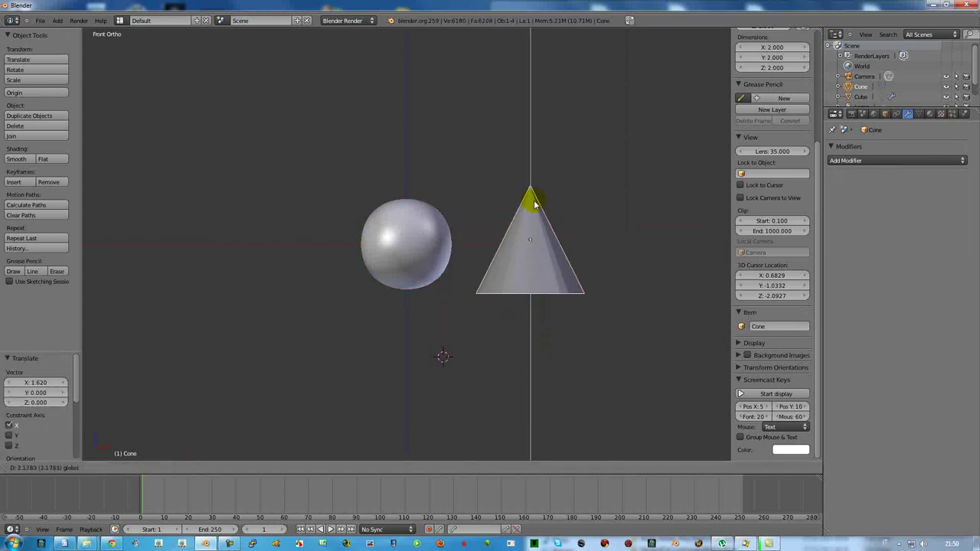
Add a monkey head, rotate it 90° on X, and place it left of the sphere
{"action": "key", "text": "shift+a"}
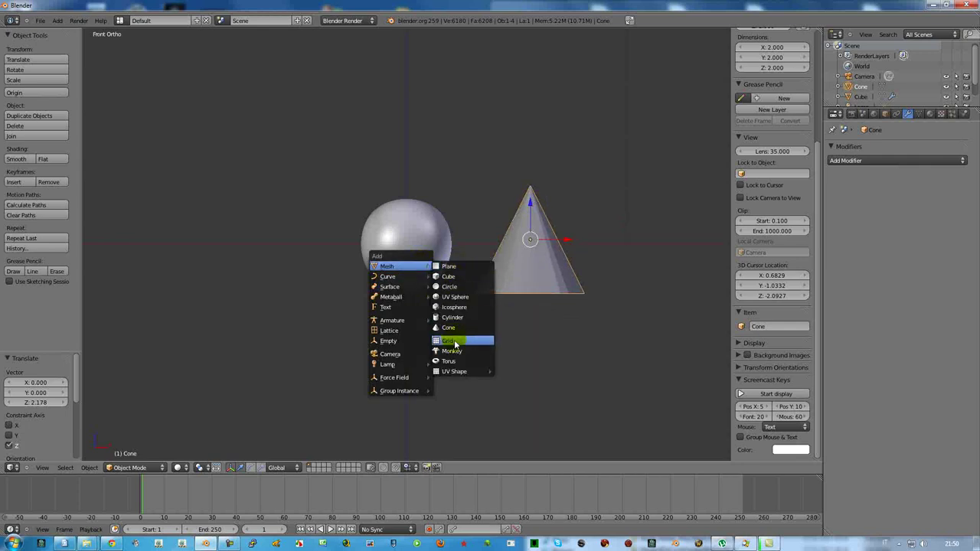
{"action": "left_click", "coordinate": [452, 351]}
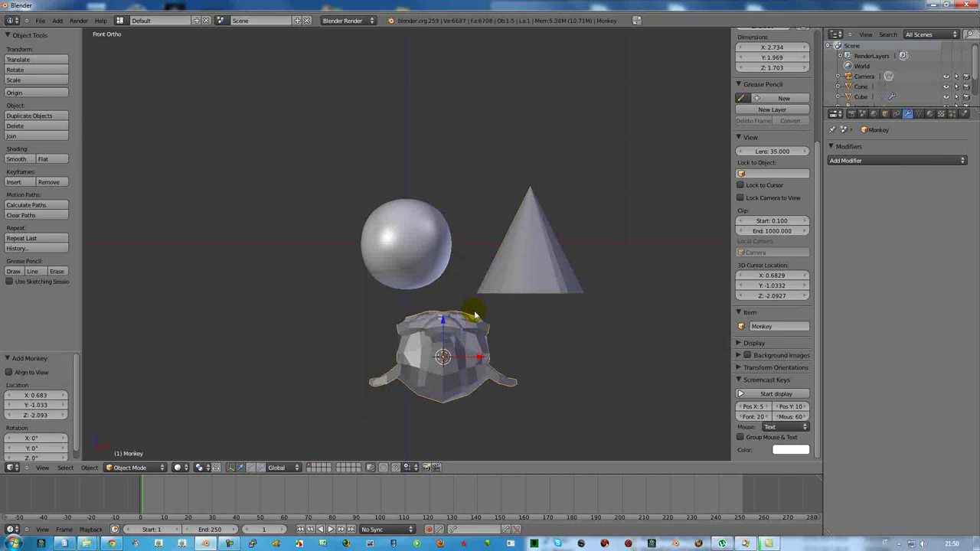
{"action": "type", "text": "rx90"}
{"action": "key", "text": "Return"}
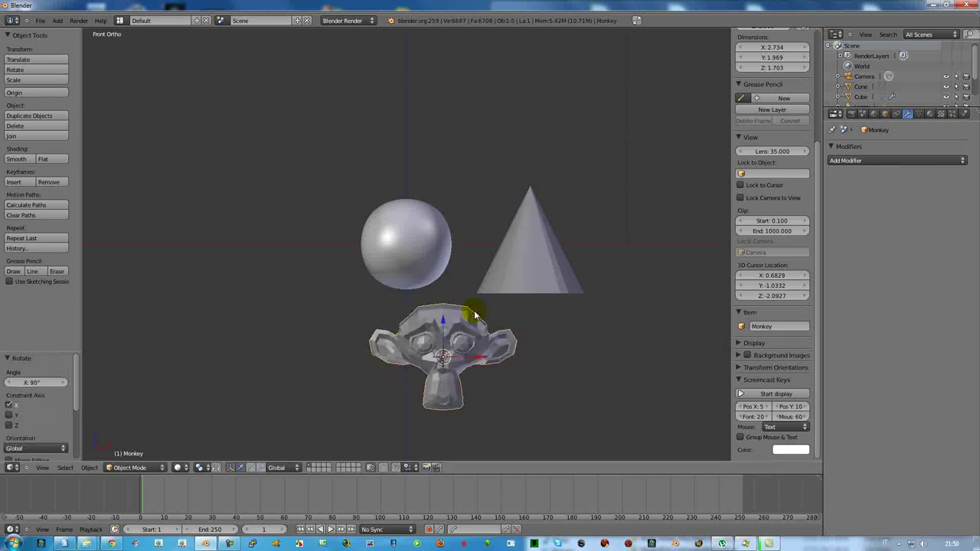
{"action": "key", "text": "g"}
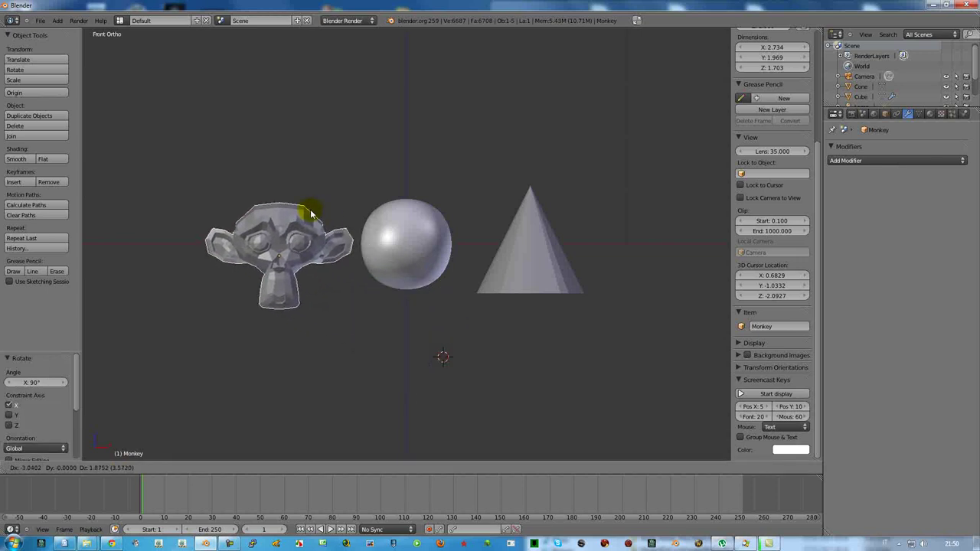
{"action": "left_click", "coordinate": [310, 213]}
Add a plane and scale it about 6x into a floor beneath the objects
{"action": "key", "text": "shift+a"}
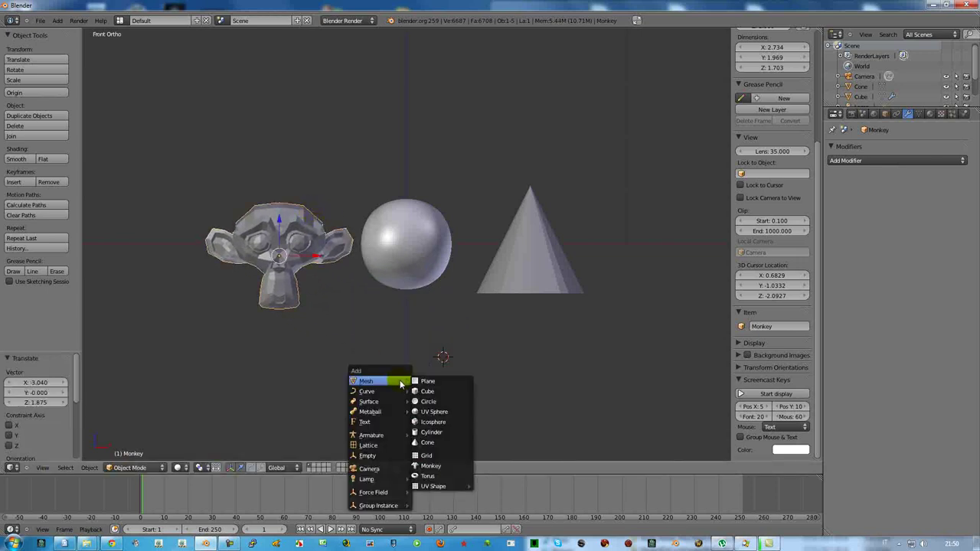
{"action": "left_click", "coordinate": [427, 382]}
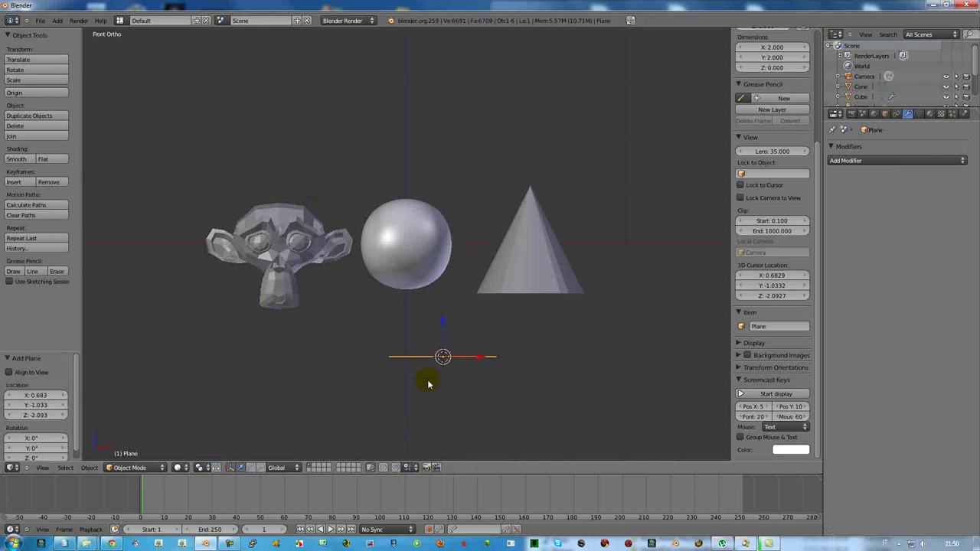
{"action": "key", "text": "s"}
{"action": "left_click", "coordinate": [610, 388]}
{"action": "mouse_move", "coordinate": [609, 387]}
{"action": "middle_mouse_down"}
{"action": "mouse_move", "coordinate": [476, 316]}
{"action": "mouse_move", "coordinate": [482, 349]}
{"action": "mouse_move", "coordinate": [557, 324]}
{"action": "mouse_move", "coordinate": [448, 369]}
{"action": "mouse_move", "coordinate": [444, 345]}
{"action": "mouse_move", "coordinate": [438, 355]}
{"action": "mouse_move", "coordinate": [451, 358]}
{"action": "mouse_move", "coordinate": [431, 352]}
{"action": "mouse_move", "coordinate": [453, 348]}
{"action": "middle_mouse_up"}
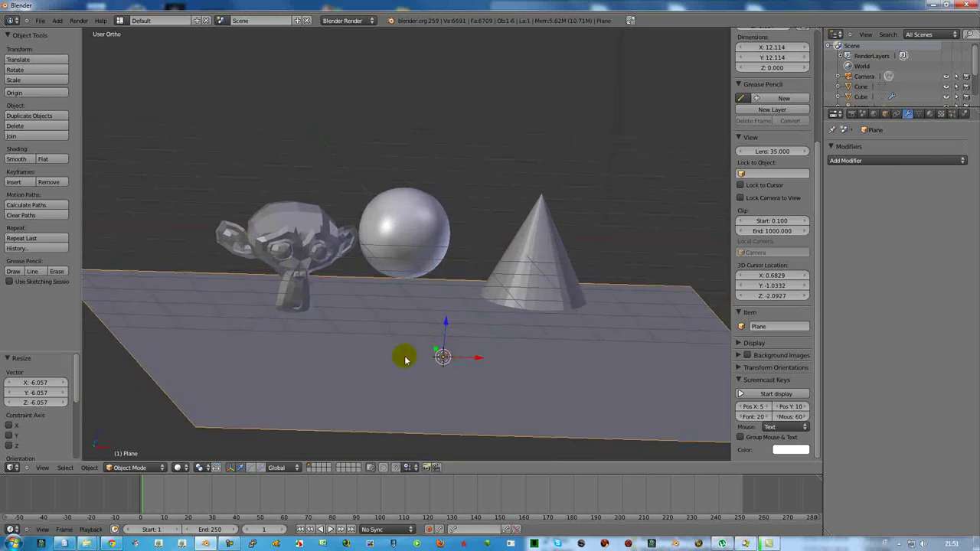
{"action": "key", "text": "shift+a"}
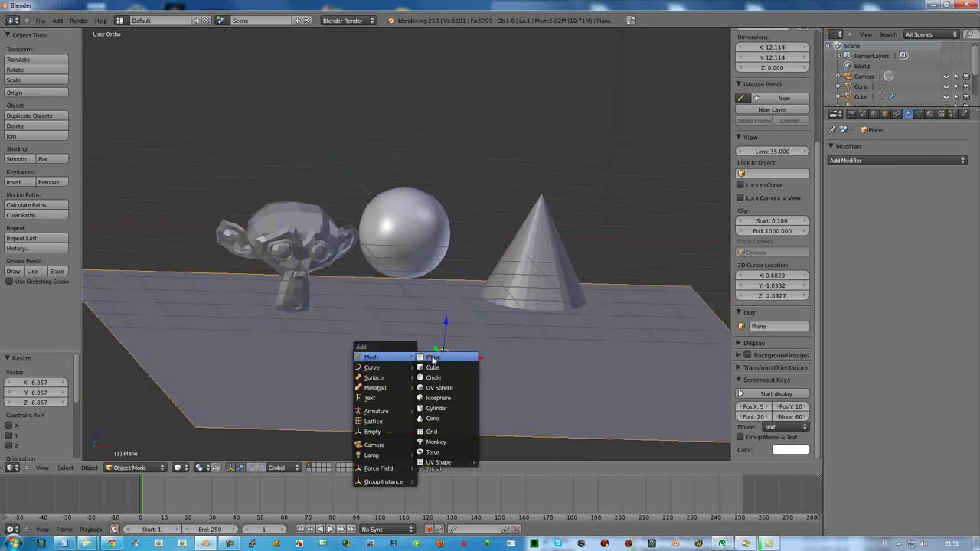
Add a second plane scaled 6.041 and rotated 90° on X to stand upright
{"action": "left_click", "coordinate": [434, 351]}
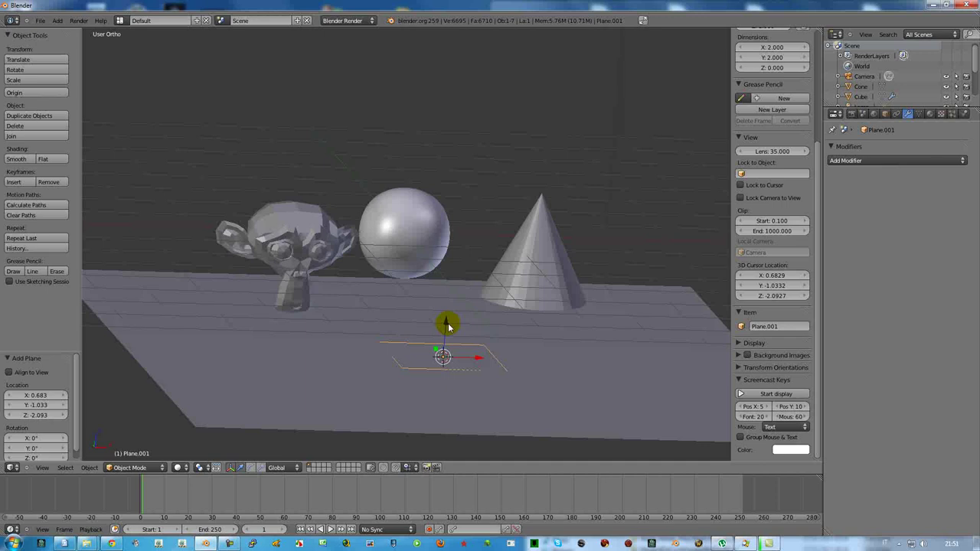
{"action": "key", "text": "s"}
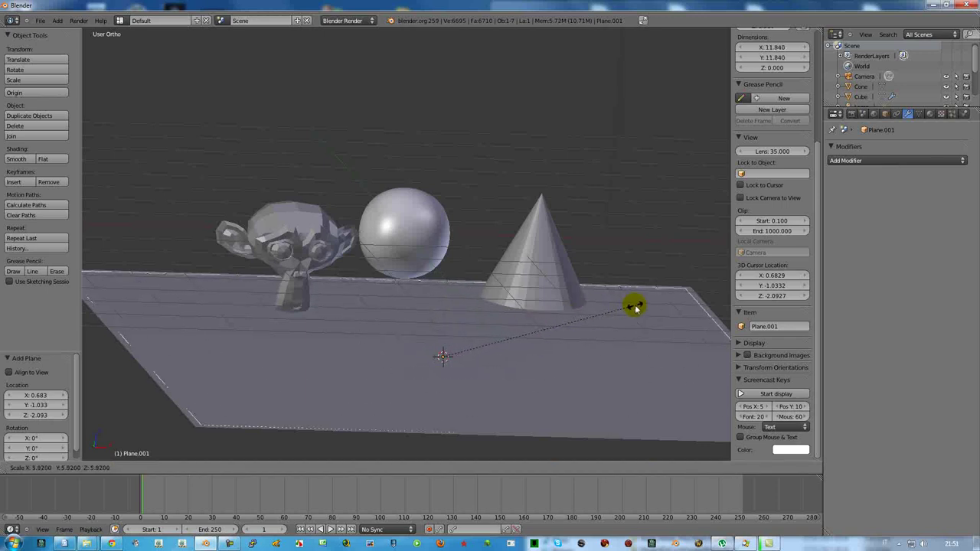
{"action": "left_click", "coordinate": [637, 306]}
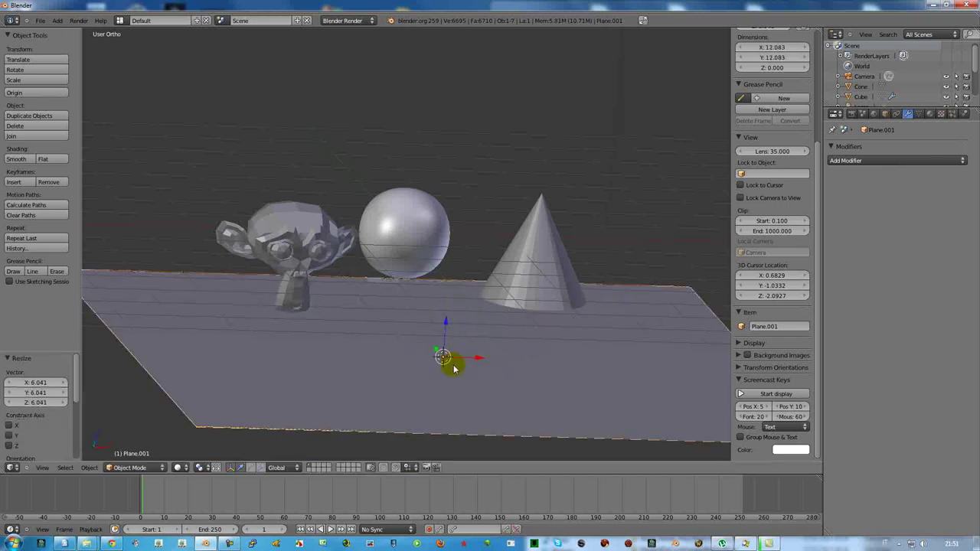
{"action": "type", "text": "r90"}
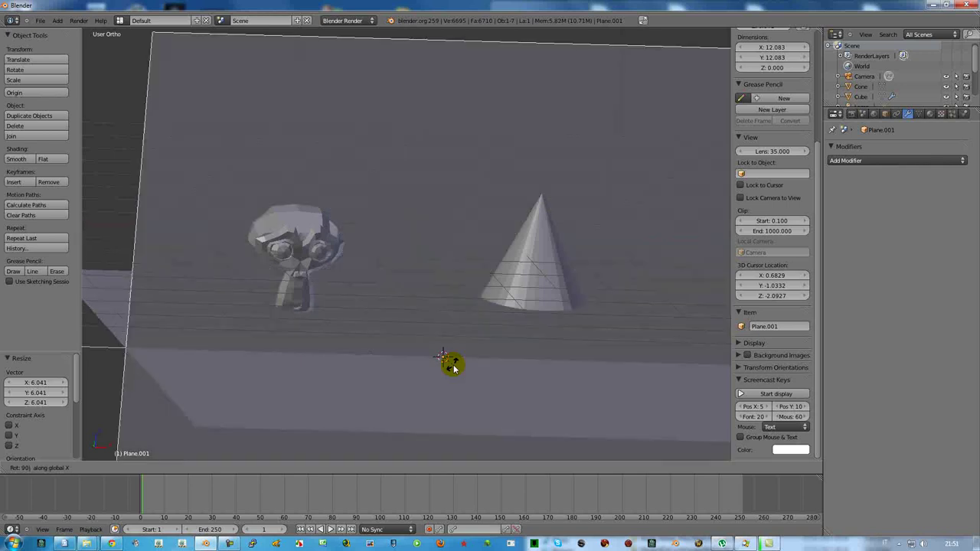
{"action": "left_click", "coordinate": [451, 366]}
Move the upright plane 6.291 back on Y as a back wall, then view from front
{"action": "scroll", "coordinate": [451, 366], "scroll_direction": "down", "scroll_amount": 3}
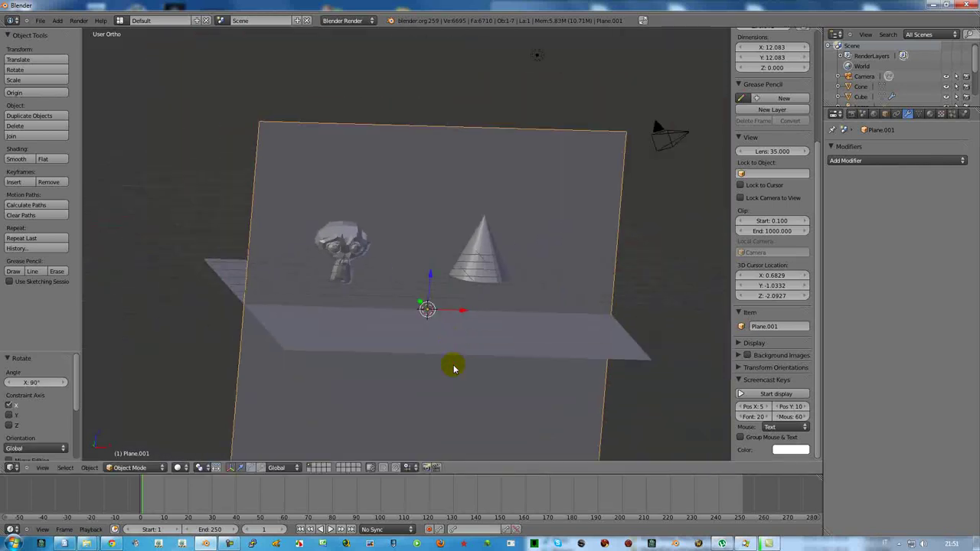
{"action": "key", "text": "g"}
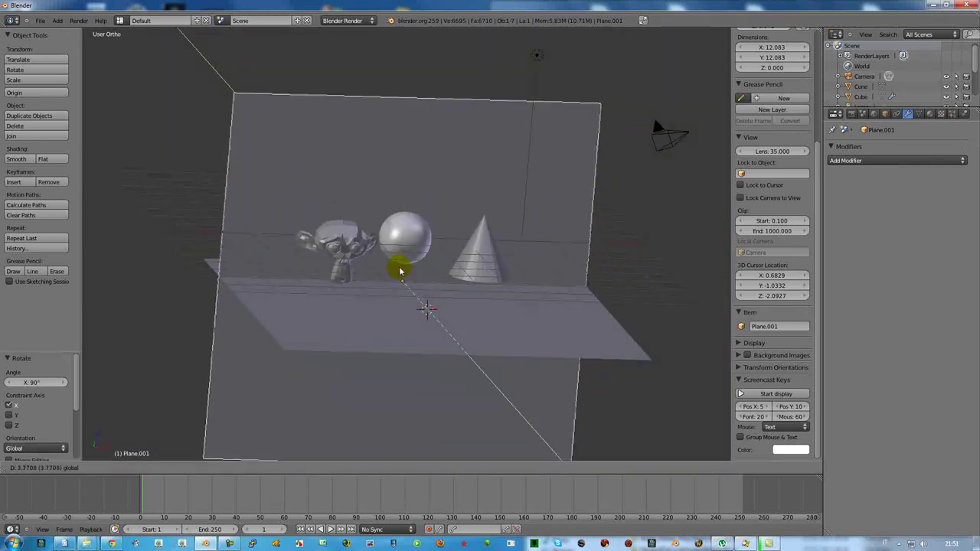
{"action": "left_click", "coordinate": [387, 249]}
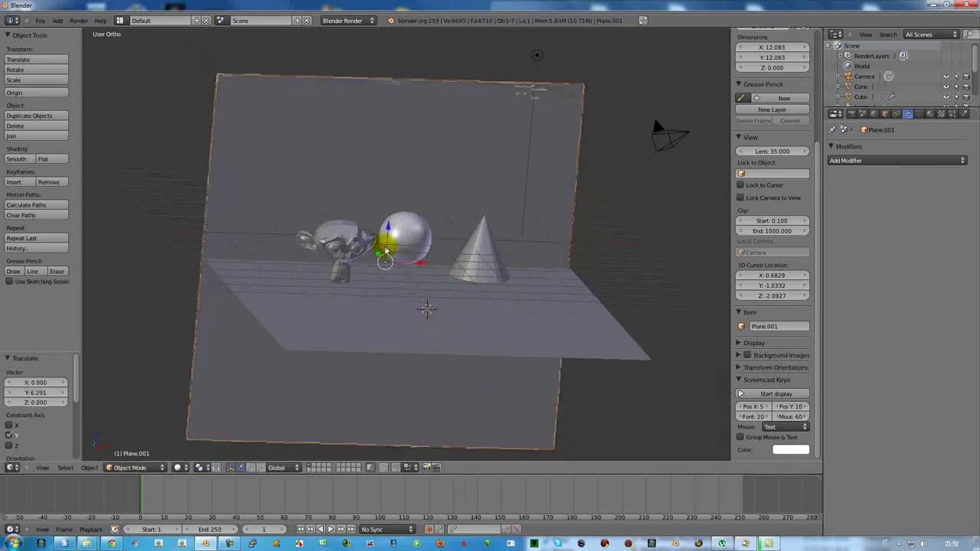
{"action": "mouse_move", "coordinate": [406, 320]}
{"action": "middle_mouse_down"}
{"action": "mouse_move", "coordinate": [370, 346]}
{"action": "mouse_move", "coordinate": [392, 326]}
{"action": "mouse_move", "coordinate": [389, 336]}
{"action": "mouse_move", "coordinate": [383, 310]}
{"action": "mouse_move", "coordinate": [378, 320]}
{"action": "middle_mouse_up"}
{"action": "middle_click_drag", "start_coordinate": [407, 354], "coordinate": [409, 356]}
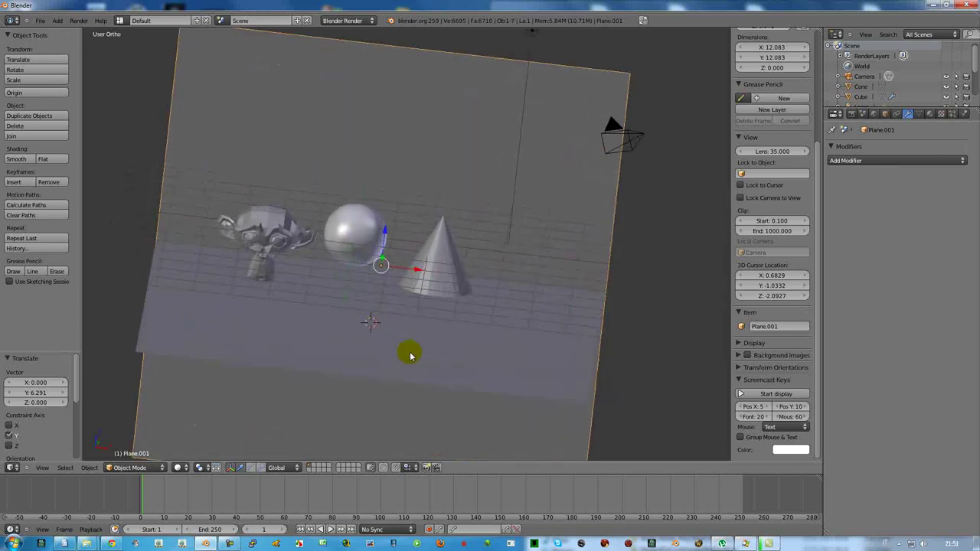
{"action": "key", "text": "KP_1"}
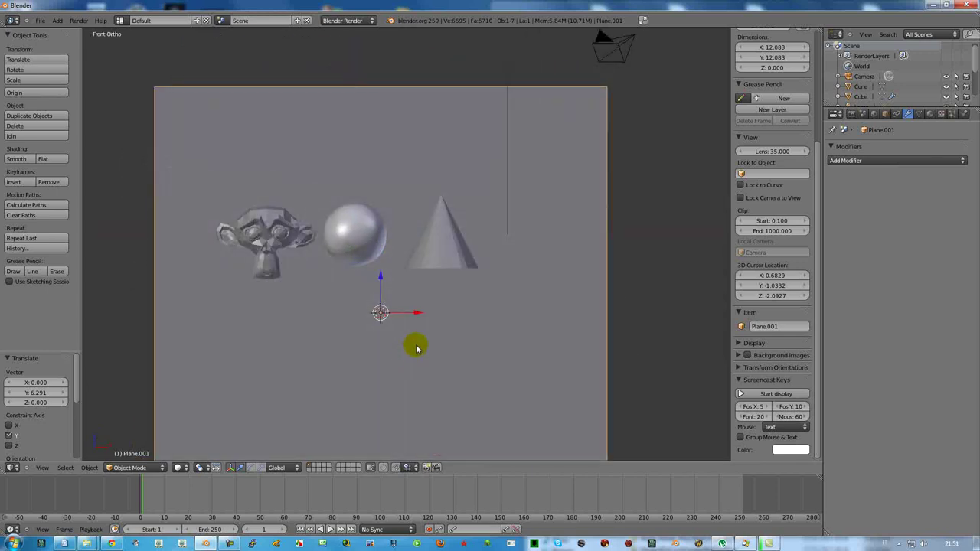
Align the camera to a downward view, lock it to the view, reframe, and render
{"action": "middle_click_drag", "start_coordinate": [408, 306], "coordinate": [414, 328]}
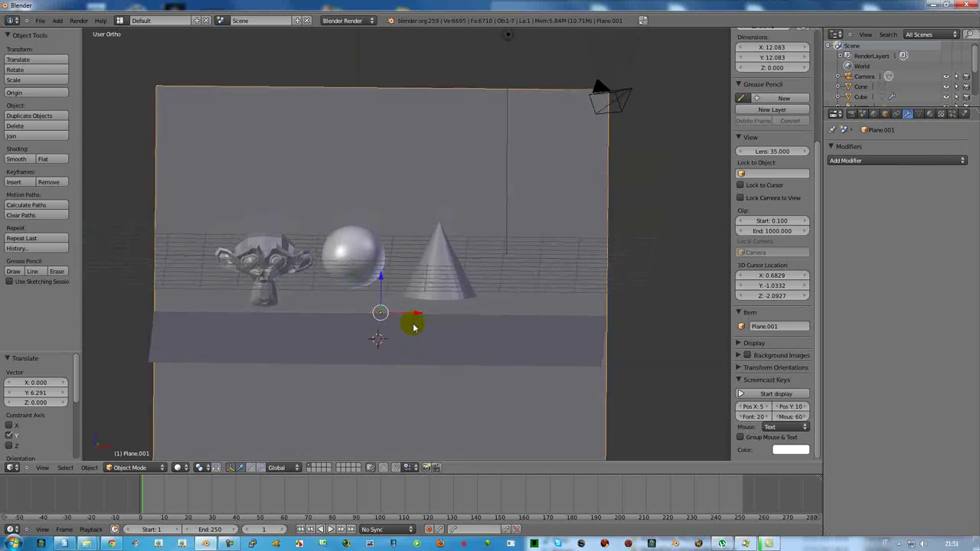
{"action": "key", "text": "ctrl+alt+KP_0"}
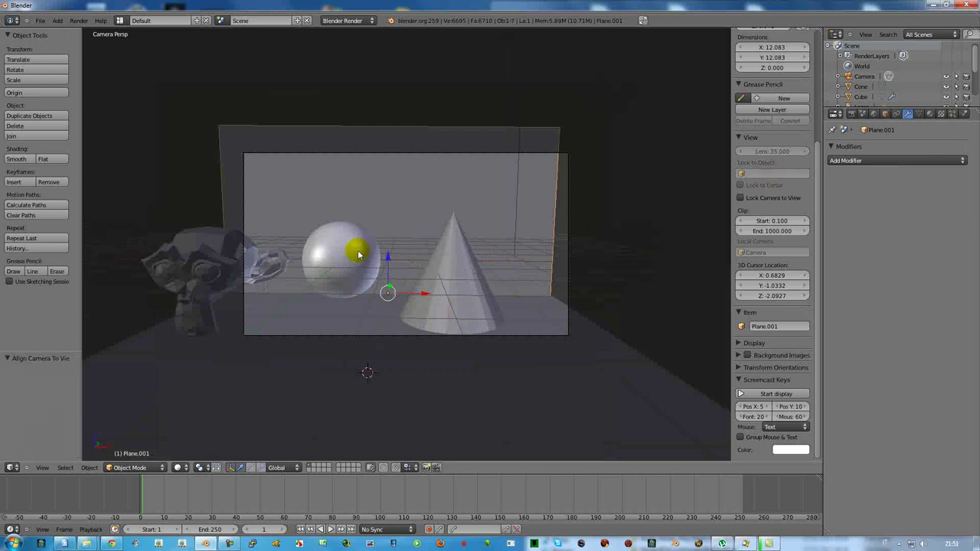
{"action": "left_click", "coordinate": [741, 199]}
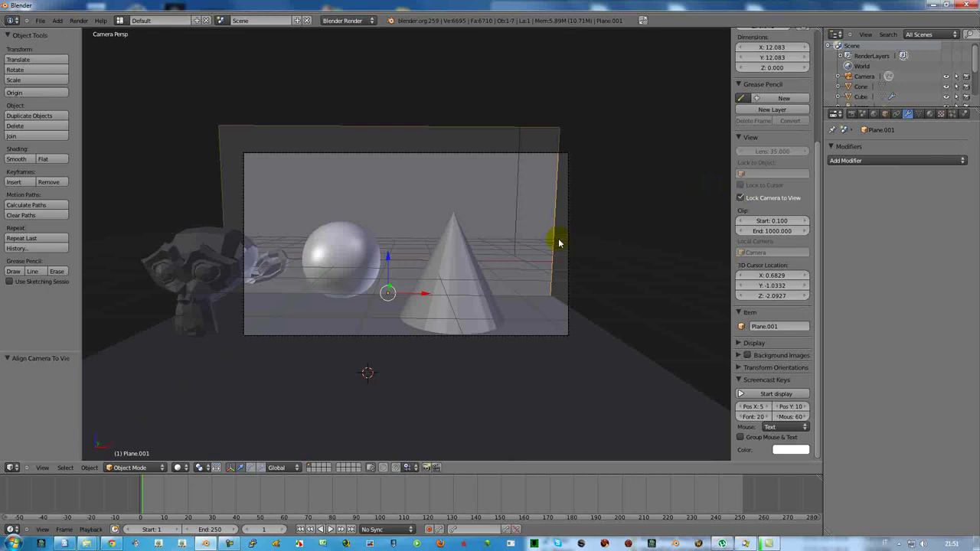
{"action": "scroll", "coordinate": [442, 257], "scroll_direction": "down", "scroll_amount": 3}
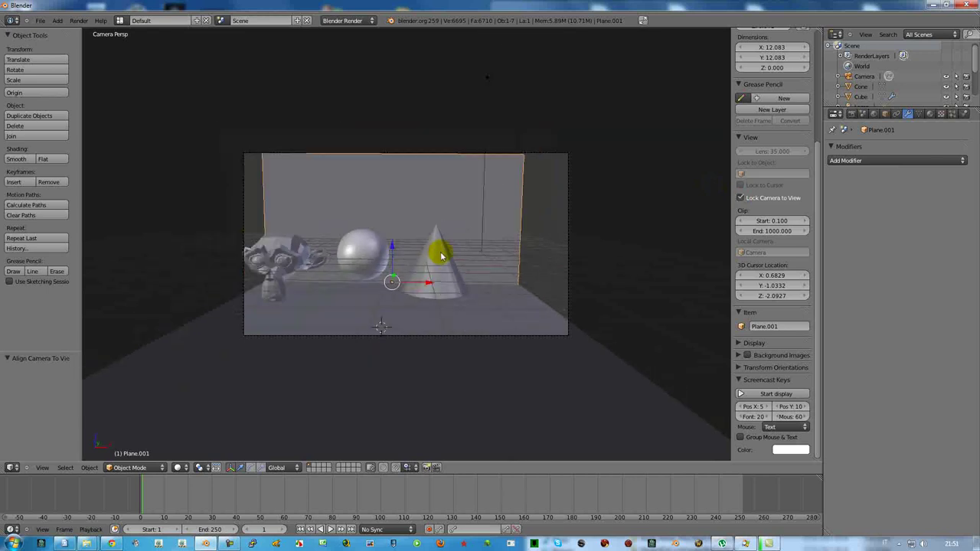
{"action": "scroll", "coordinate": [442, 257], "scroll_direction": "down", "scroll_amount": 2}
{"action": "scroll", "coordinate": [442, 256], "scroll_direction": "up", "scroll_amount": 2}
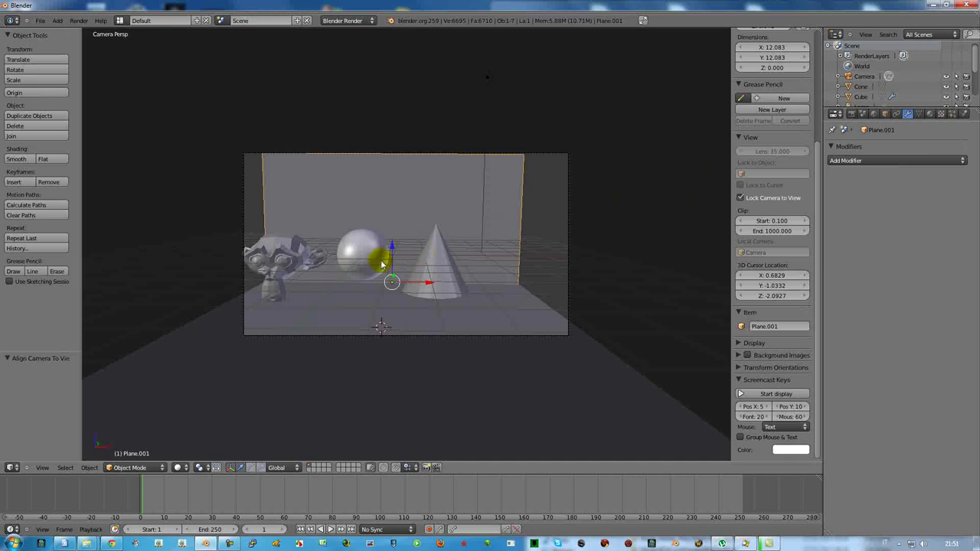
{"action": "middle_click_drag", "start_coordinate": [392, 259], "coordinate": [420, 261], "text": "shift"}
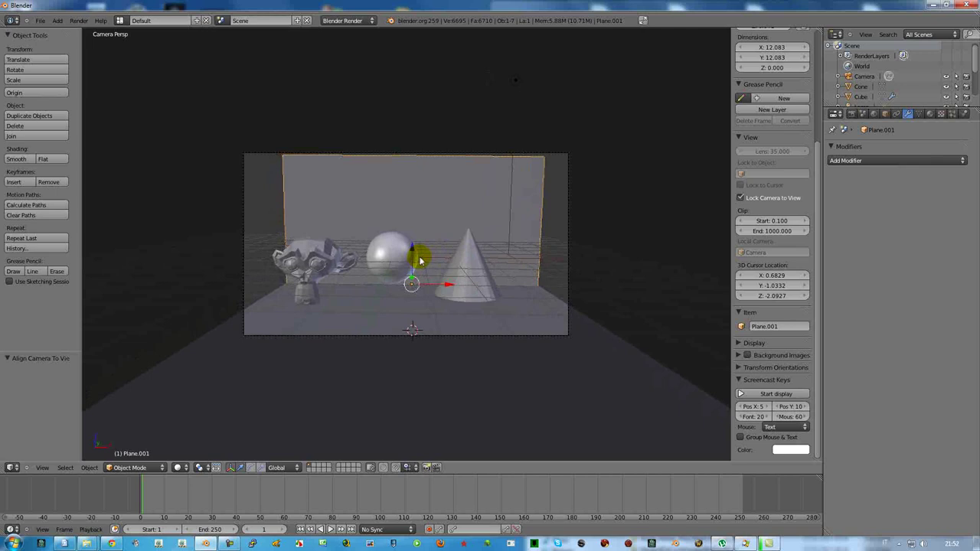
{"action": "key", "text": "F12"}
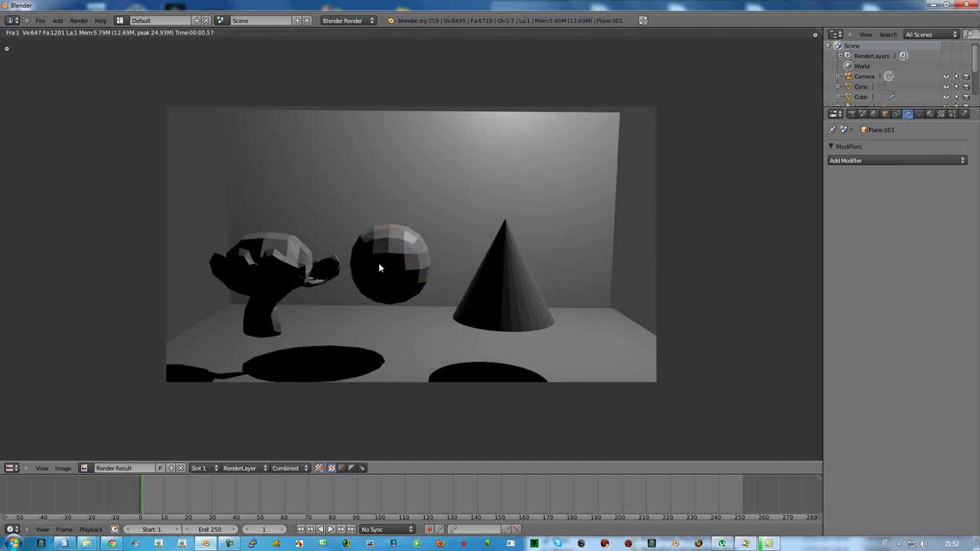
Close the render and orbit the camera-locked view to look down steeply on the floor
{"action": "key", "text": "Escape"}
{"action": "mouse_move", "coordinate": [457, 230]}
{"action": "middle_mouse_down"}
{"action": "mouse_move", "coordinate": [383, 277]}
{"action": "mouse_move", "coordinate": [417, 322]}
{"action": "middle_mouse_up"}
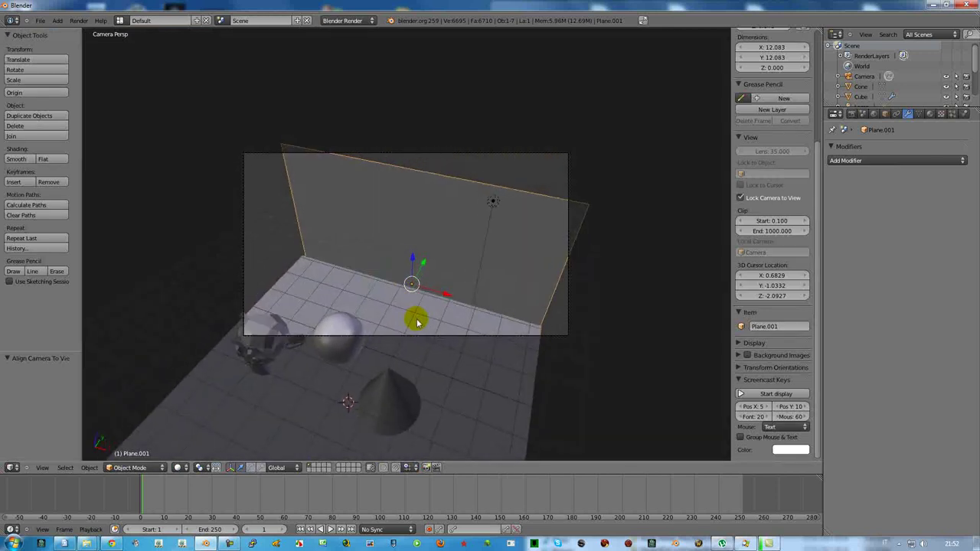
Move the lamp along Y to sit beside the cone
{"action": "right_click", "coordinate": [494, 200]}
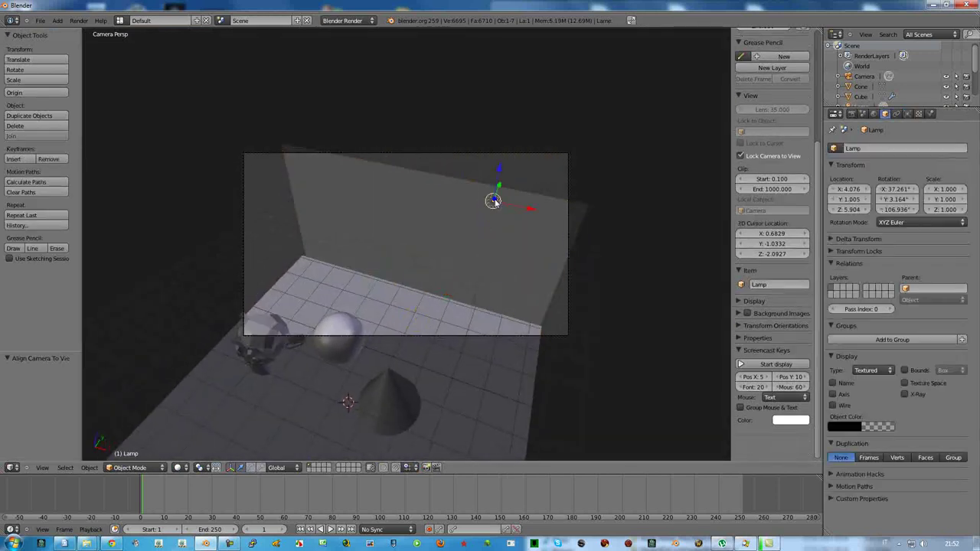
{"action": "key", "text": "g"}
{"action": "key", "text": "y"}
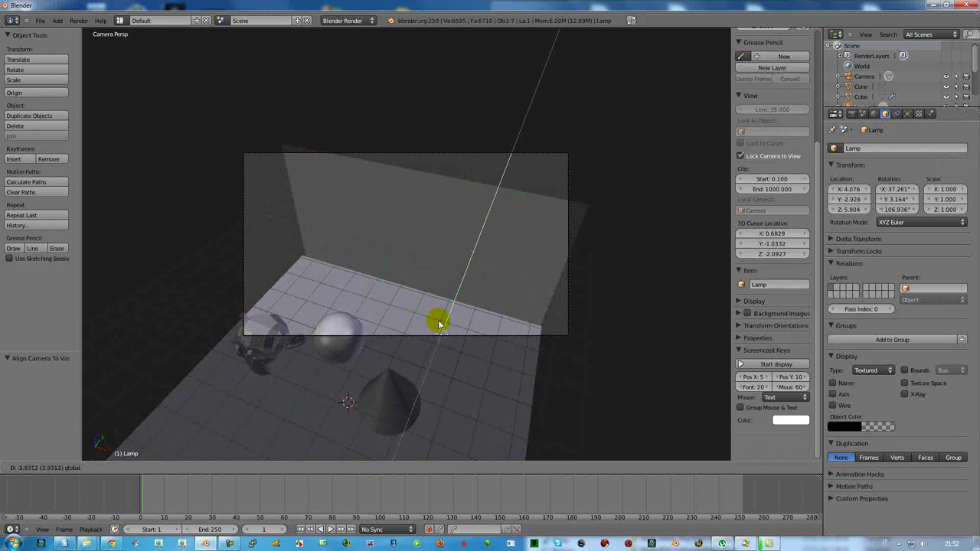
{"action": "left_click", "coordinate": [420, 386]}
{"action": "mouse_move", "coordinate": [443, 339]}
{"action": "middle_mouse_down"}
{"action": "mouse_move", "coordinate": [464, 263]}
{"action": "mouse_move", "coordinate": [319, 322]}
{"action": "mouse_move", "coordinate": [320, 360]}
{"action": "mouse_move", "coordinate": [337, 366]}
{"action": "mouse_move", "coordinate": [322, 372]}
{"action": "middle_mouse_up"}
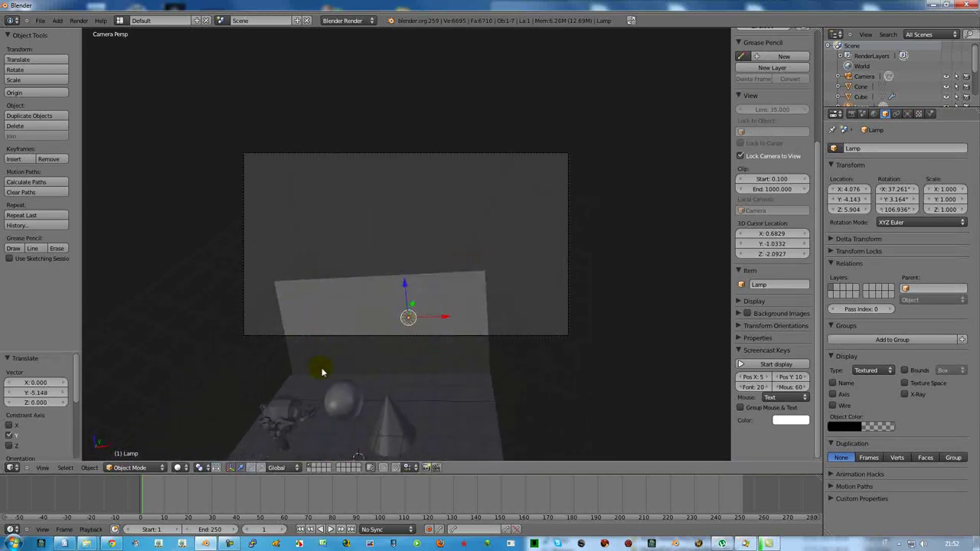
Duplicate the lamp as Lamp.001 and position it off to the left along X and Y
{"action": "key", "text": "shift+d"}
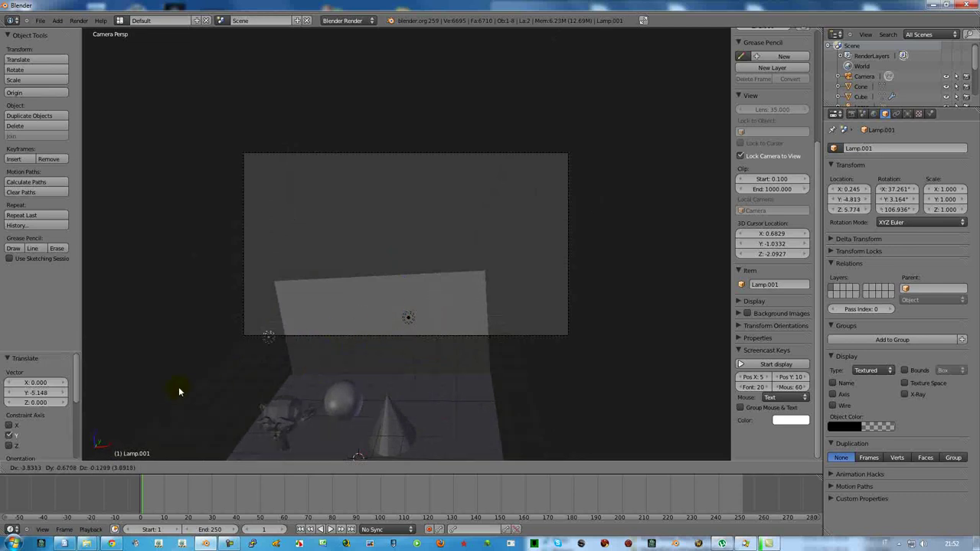
{"action": "left_click", "coordinate": [160, 391]}
{"action": "mouse_move", "coordinate": [219, 379]}
{"action": "middle_mouse_down"}
{"action": "mouse_move", "coordinate": [323, 358]}
{"action": "mouse_move", "coordinate": [245, 377]}
{"action": "middle_mouse_up"}
{"action": "mouse_move", "coordinate": [277, 324]}
{"action": "left_mouse_down"}
{"action": "mouse_move", "coordinate": [321, 304]}
{"action": "mouse_move", "coordinate": [314, 348]}
{"action": "left_mouse_up"}
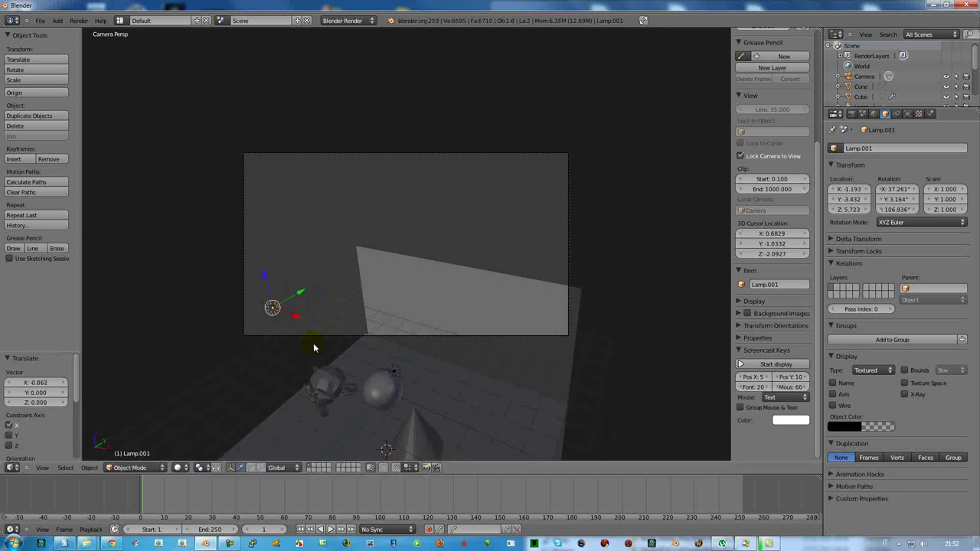
{"action": "middle_click_drag", "start_coordinate": [349, 347], "coordinate": [409, 320]}
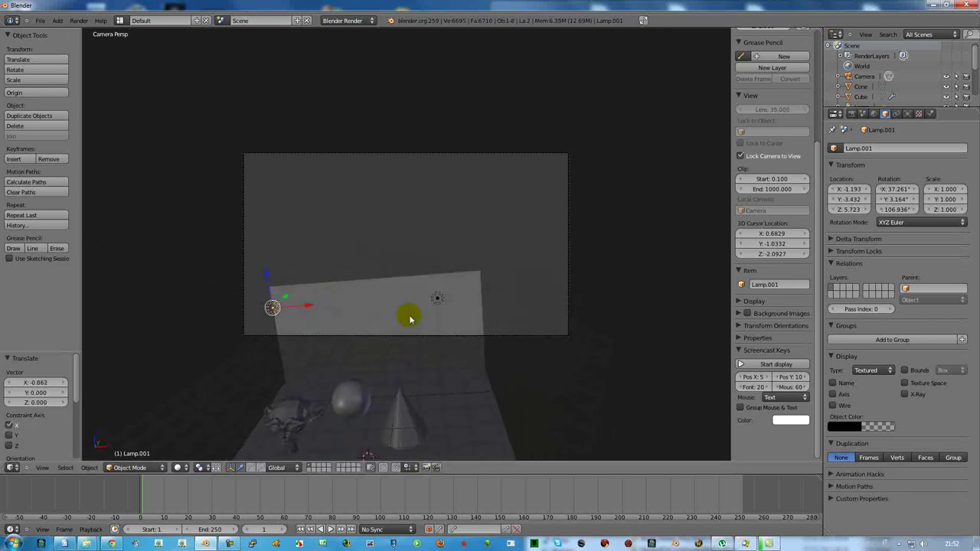
Re-centre the camera view and render the scene lit by both lamps
{"action": "scroll", "coordinate": [408, 315], "scroll_direction": "down", "scroll_amount": 2}
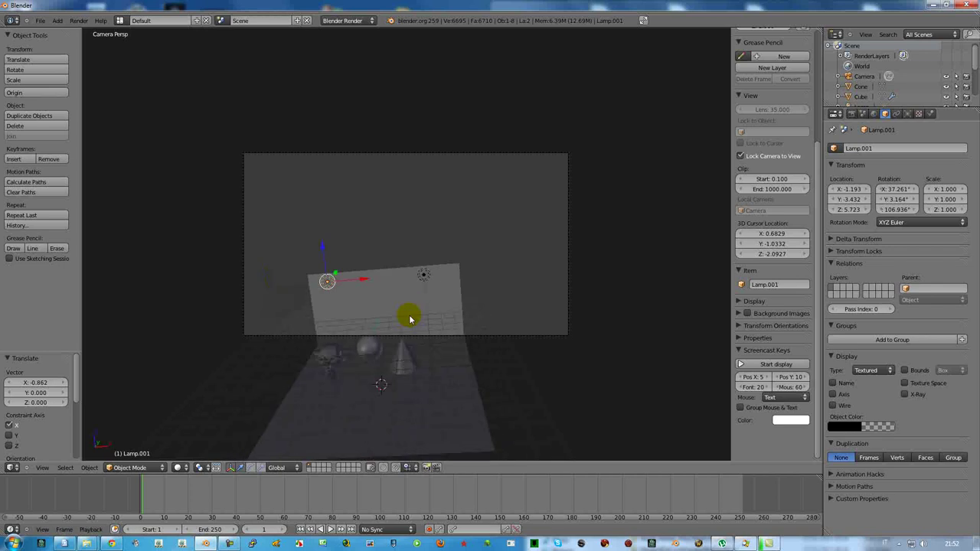
{"action": "scroll", "coordinate": [405, 312], "scroll_direction": "down", "scroll_amount": 3}
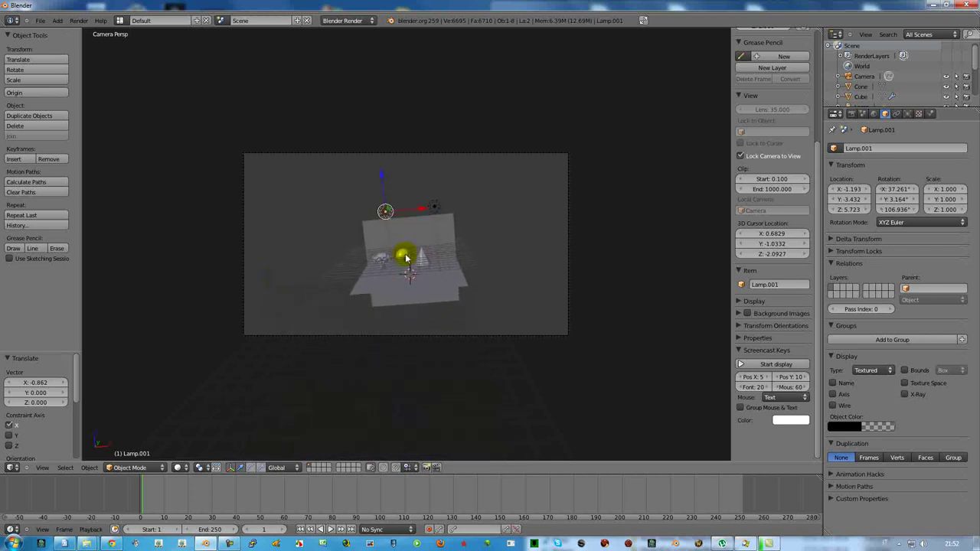
{"action": "scroll", "coordinate": [403, 285], "scroll_direction": "up", "scroll_amount": 2}
{"action": "scroll", "coordinate": [403, 282], "scroll_direction": "up", "scroll_amount": 2}
{"action": "scroll", "coordinate": [402, 278], "scroll_direction": "up", "scroll_amount": 2}
{"action": "middle_click_drag", "start_coordinate": [402, 278], "coordinate": [390, 275], "text": "shift"}
{"action": "key", "text": "F12"}
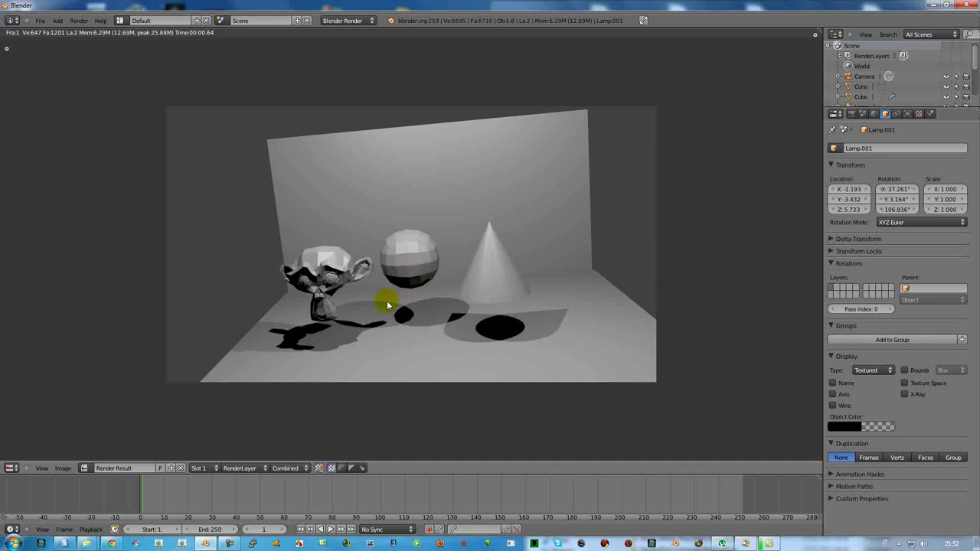
Close the render and apply smooth shading to the monkey head
{"action": "key", "text": "Escape"}
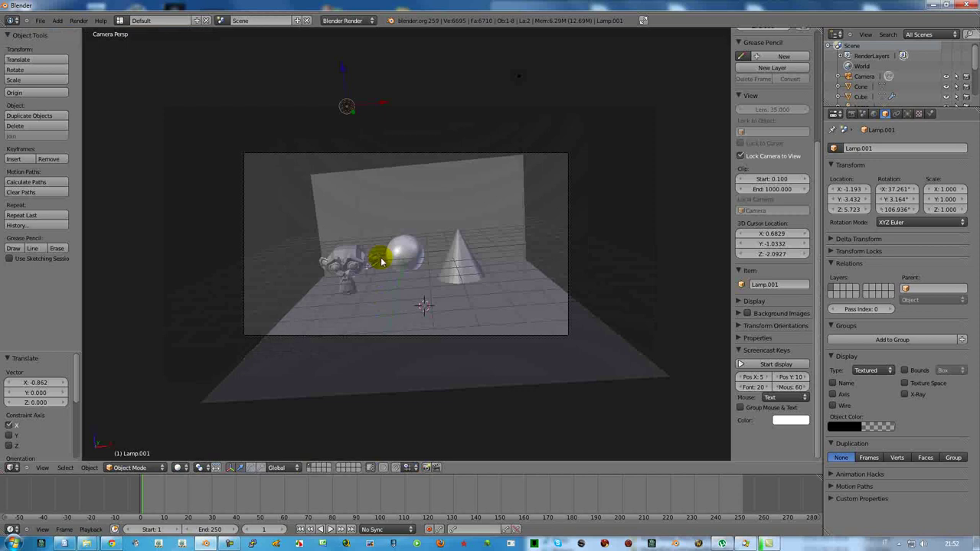
{"action": "right_click", "coordinate": [459, 263]}
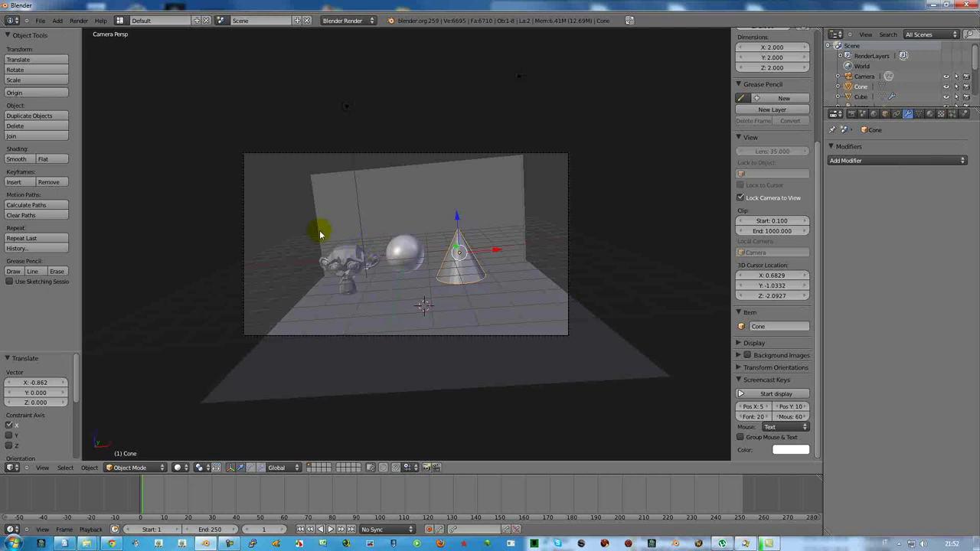
{"action": "right_click", "coordinate": [405, 257]}
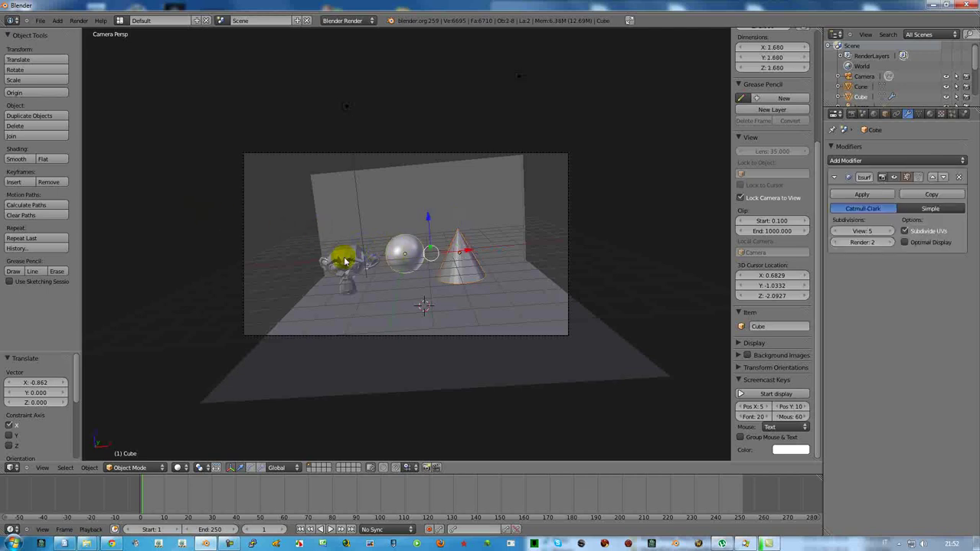
{"action": "right_click", "coordinate": [343, 260]}
{"action": "left_click", "coordinate": [16, 159]}
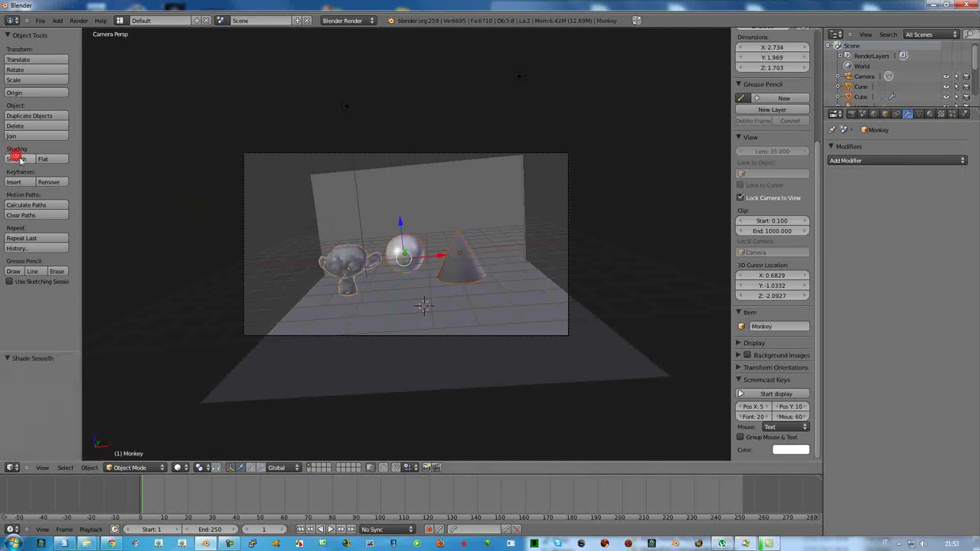
Render to check the smooth monkey, then close the render and select the floor plane
{"action": "key", "text": "F12"}
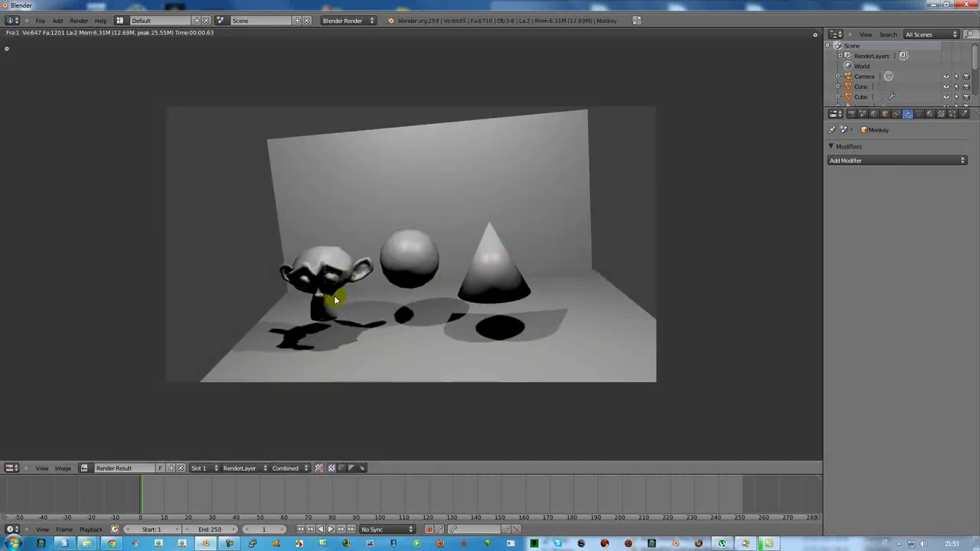
{"action": "mouse_move", "coordinate": [356, 272]}
{"action": "middle_mouse_down"}
{"action": "mouse_move", "coordinate": [378, 273]}
{"action": "mouse_move", "coordinate": [357, 274]}
{"action": "middle_mouse_up"}
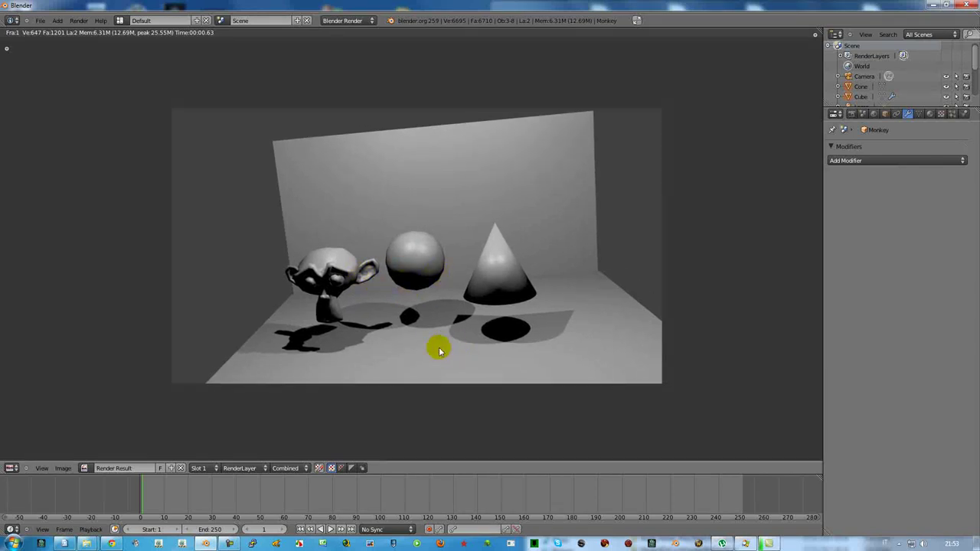
{"action": "key", "text": "Escape"}
{"action": "right_click", "coordinate": [404, 310]}
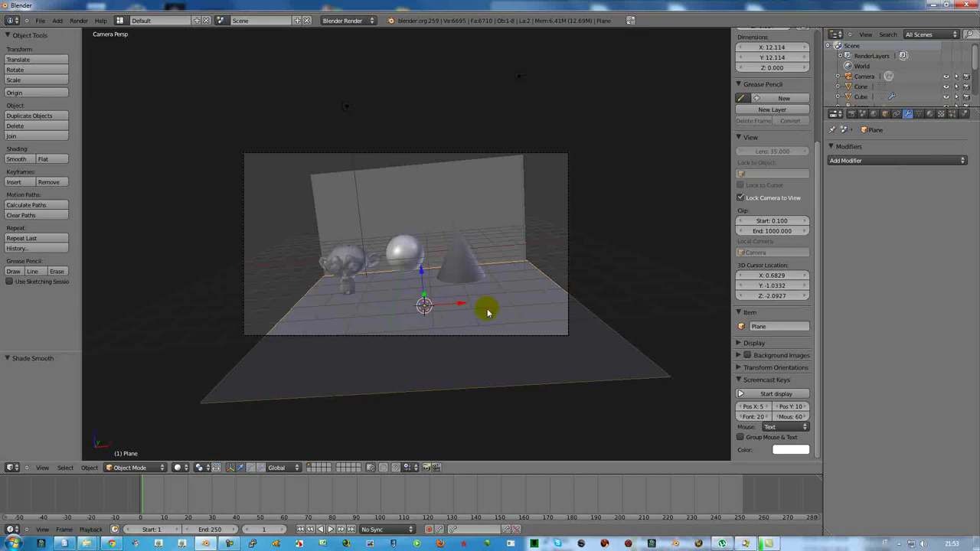
Enter Edit Mode on the floor and give it a new material with blue diffuse colour
{"action": "key", "text": "Tab"}
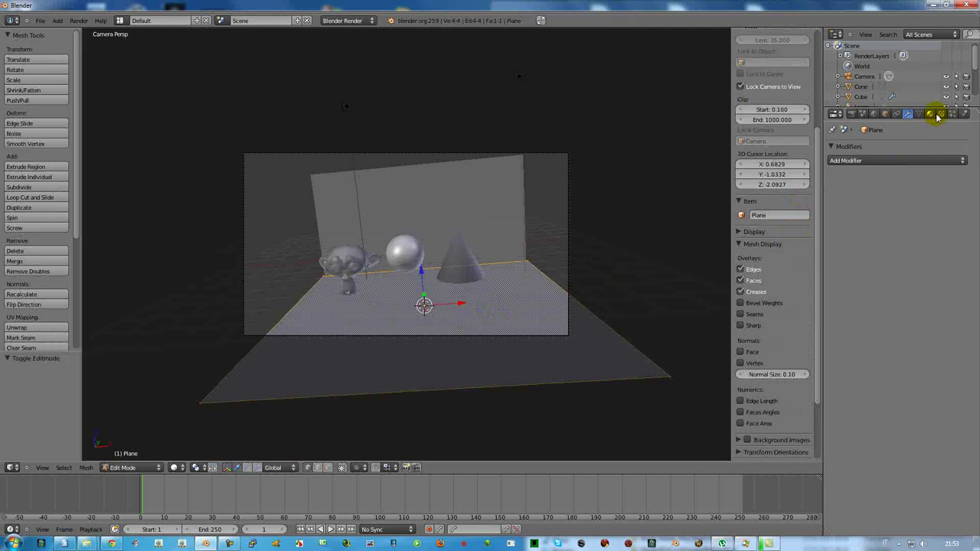
{"action": "left_click", "coordinate": [931, 113]}
{"action": "left_click", "coordinate": [871, 192]}
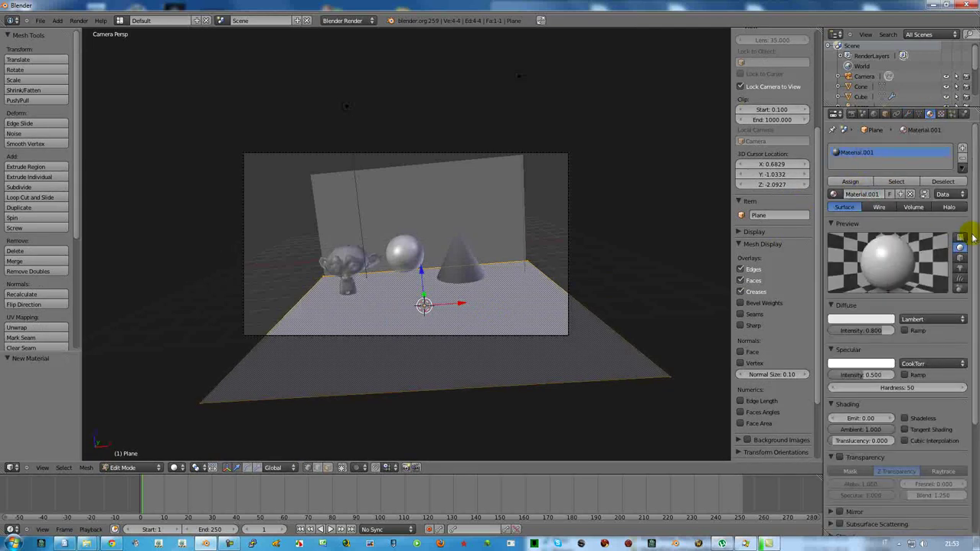
{"action": "left_click_drag", "start_coordinate": [973, 237], "coordinate": [976, 350]}
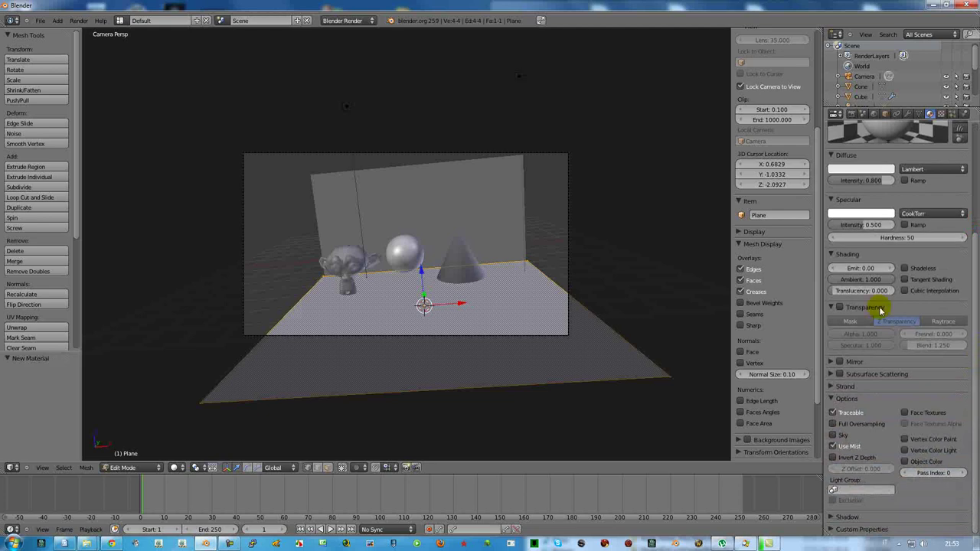
{"action": "left_click_drag", "start_coordinate": [970, 251], "coordinate": [969, 208]}
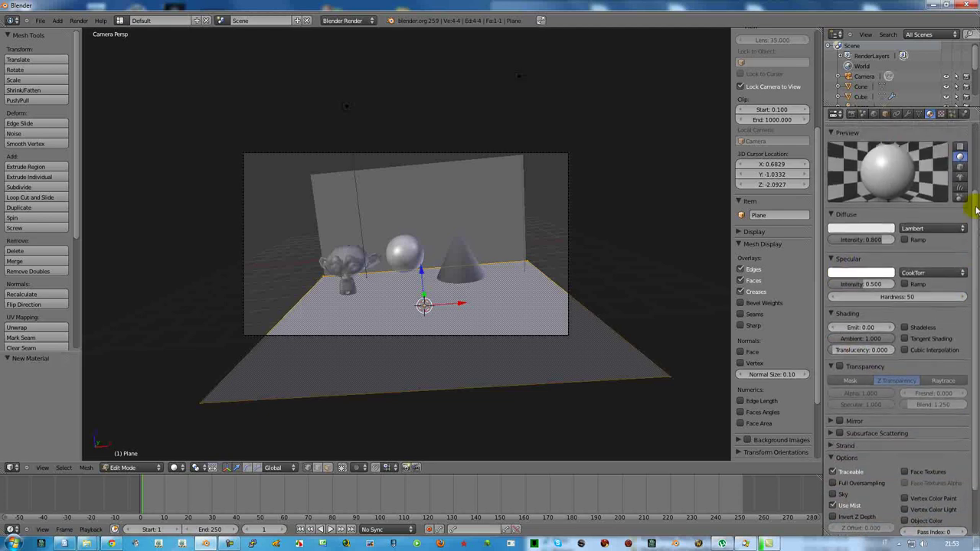
{"action": "left_click", "coordinate": [858, 228]}
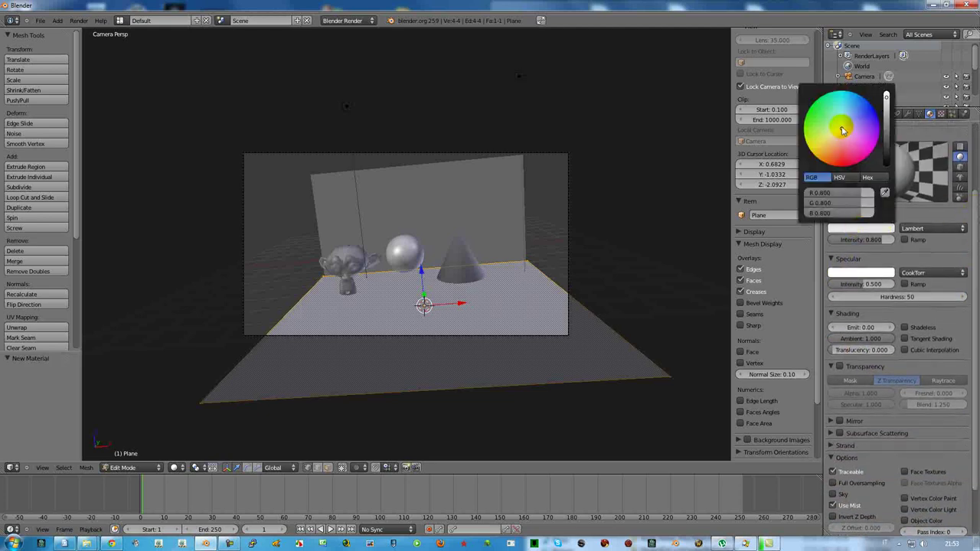
{"action": "left_click_drag", "start_coordinate": [842, 131], "coordinate": [859, 102]}
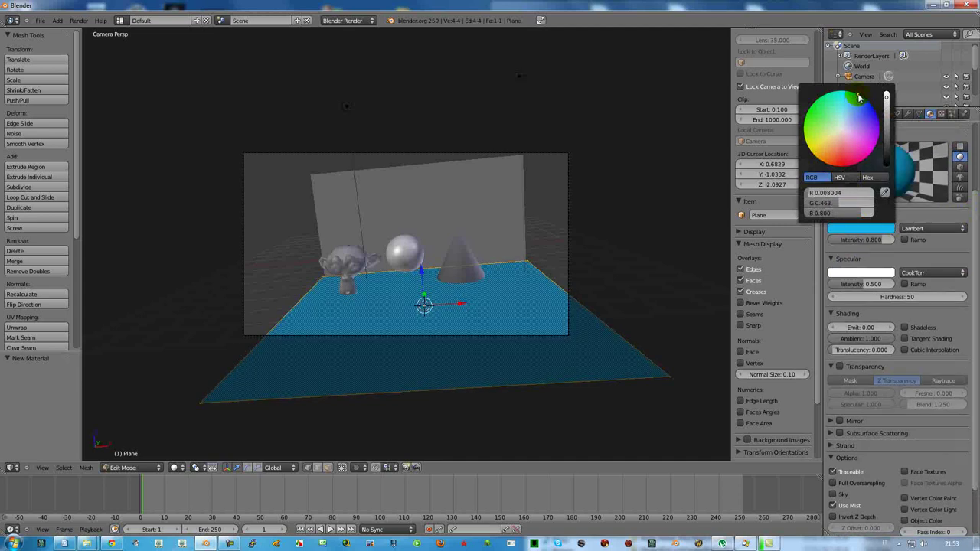
Enable Mirror on the floor material with reflectivity 0.461 and blend 1.948
{"action": "left_click_drag", "start_coordinate": [970, 291], "coordinate": [971, 337]}
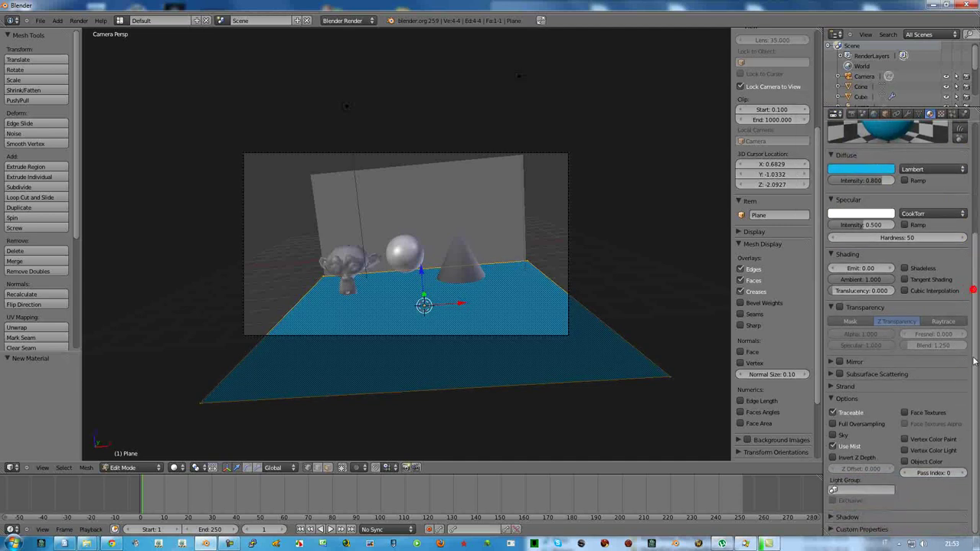
{"action": "left_click", "coordinate": [831, 361]}
{"action": "left_click", "coordinate": [839, 361]}
{"action": "left_click_drag", "start_coordinate": [842, 376], "coordinate": [939, 377]}
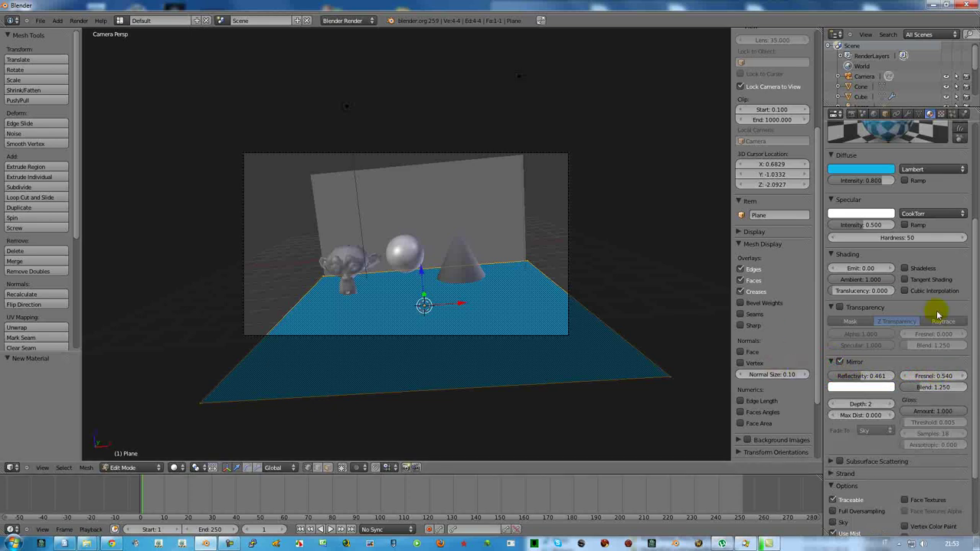
{"action": "left_click_drag", "start_coordinate": [974, 302], "coordinate": [976, 271]}
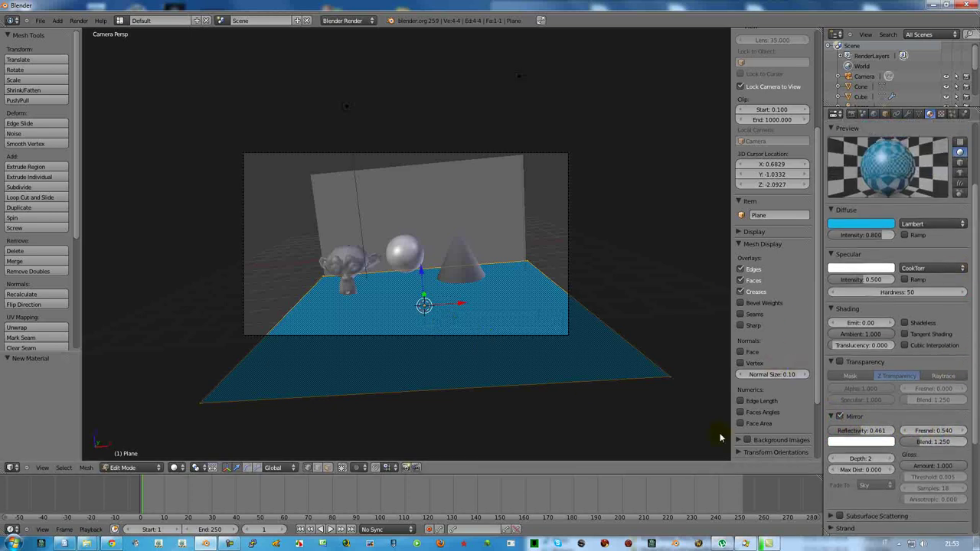
{"action": "left_click_drag", "start_coordinate": [924, 442], "coordinate": [928, 443]}
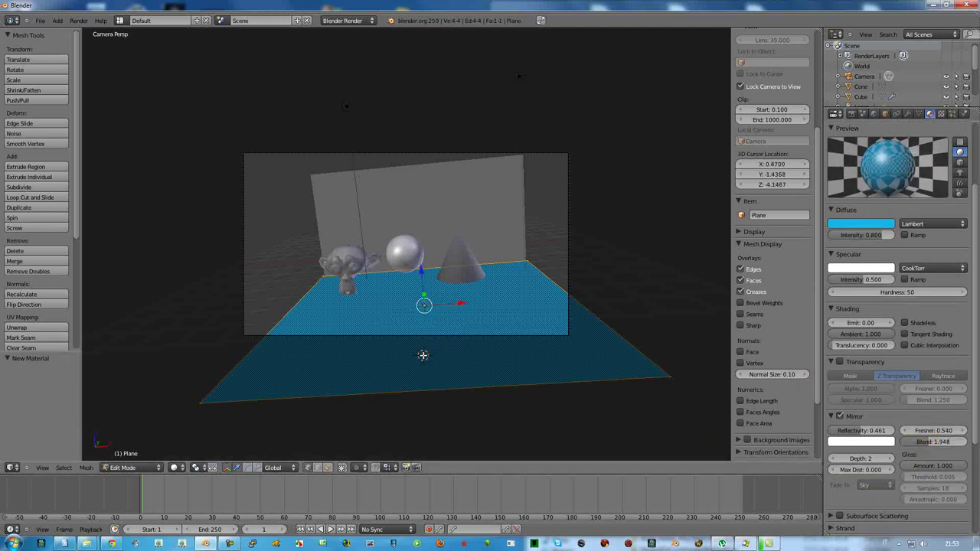
Render the reflective blue floor, then close the render and return to Object Mode
{"action": "key", "text": "F12"}
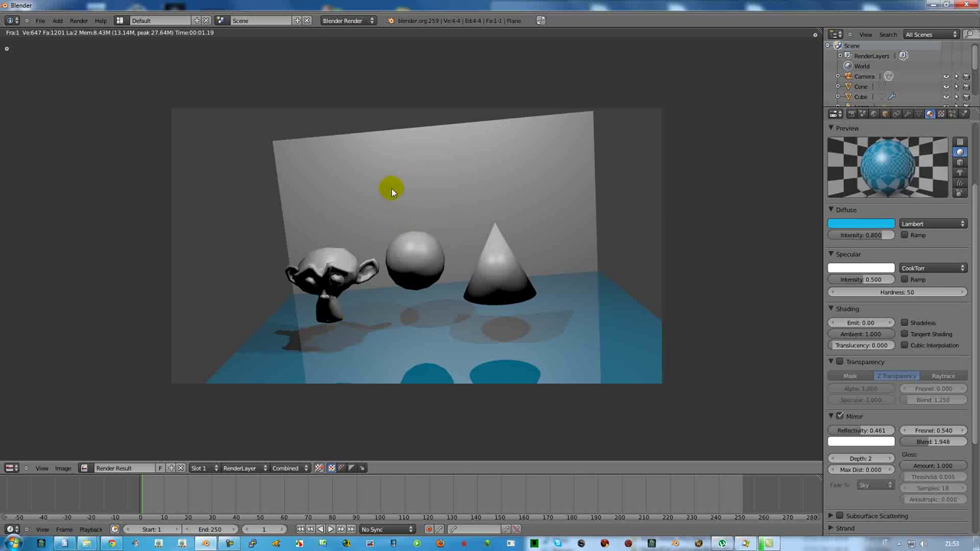
{"action": "key", "text": "Escape"}
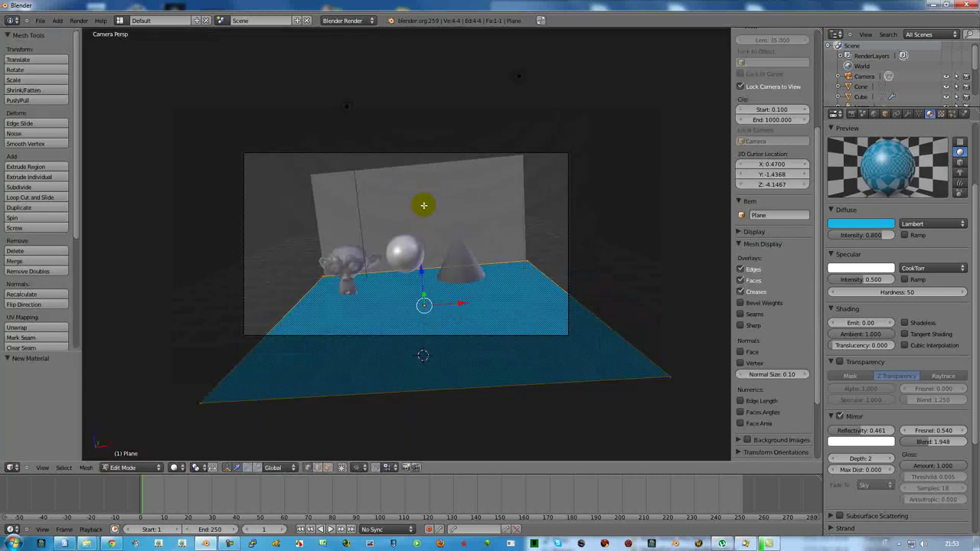
{"action": "left_click", "coordinate": [414, 284]}
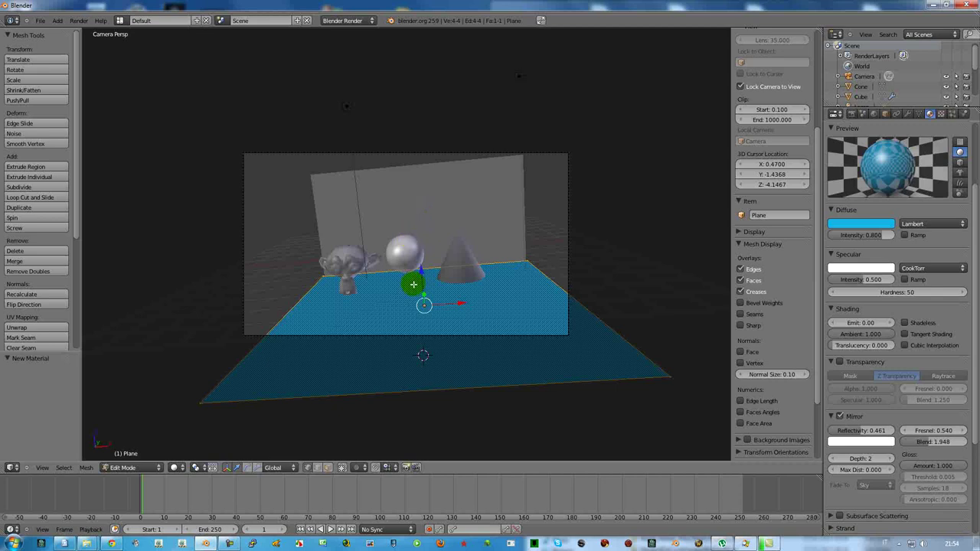
{"action": "key", "text": "Tab"}
Give the back wall a new orange material and render the scene to check it
{"action": "right_click", "coordinate": [432, 215]}
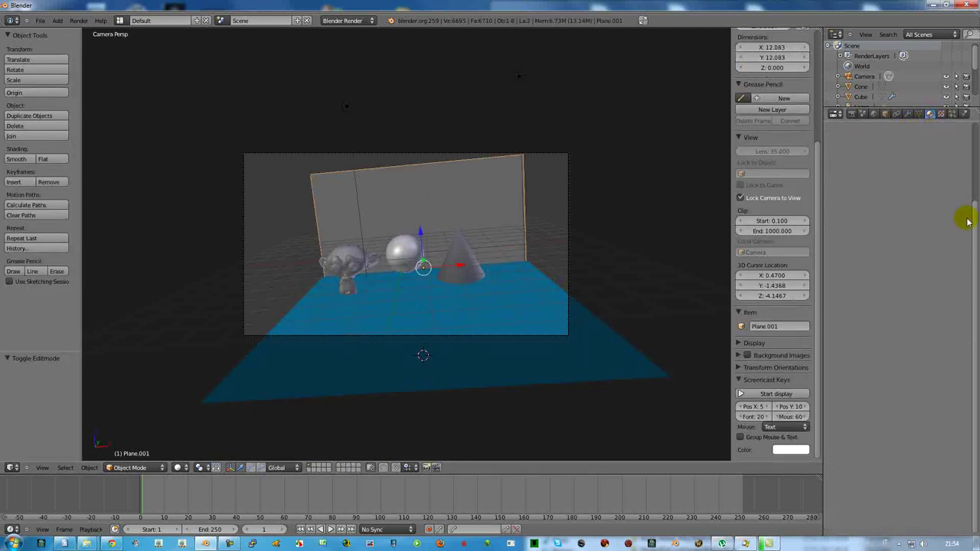
{"action": "left_click", "coordinate": [890, 180]}
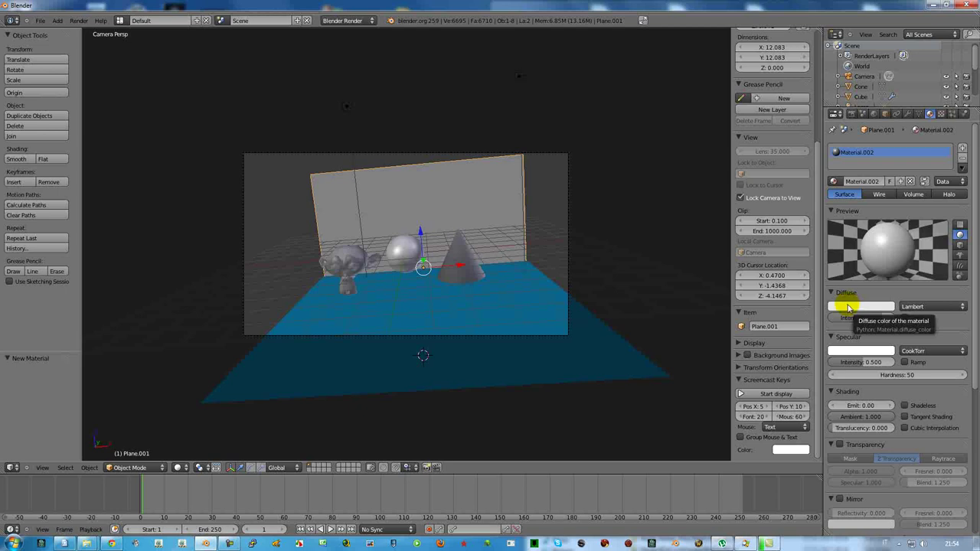
{"action": "left_click", "coordinate": [849, 307]}
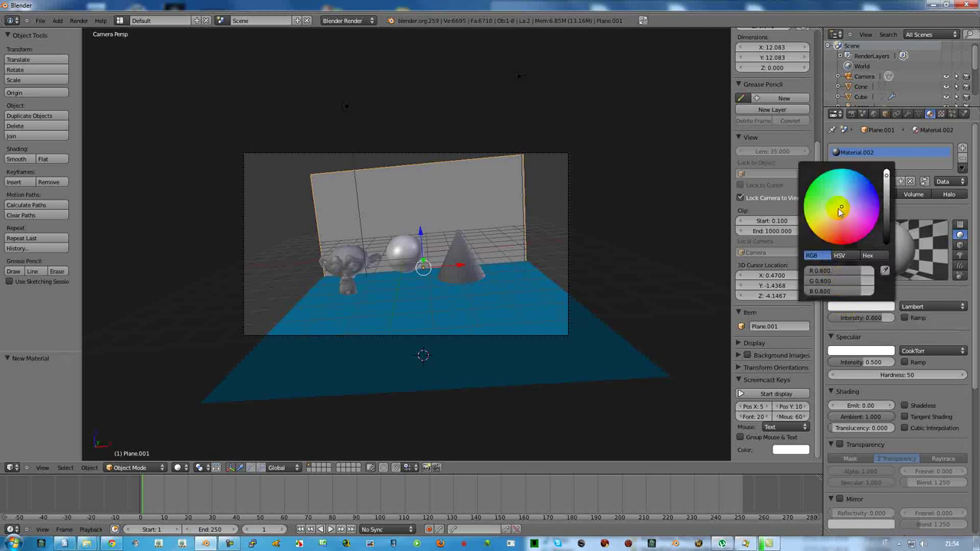
{"action": "left_click", "coordinate": [834, 239]}
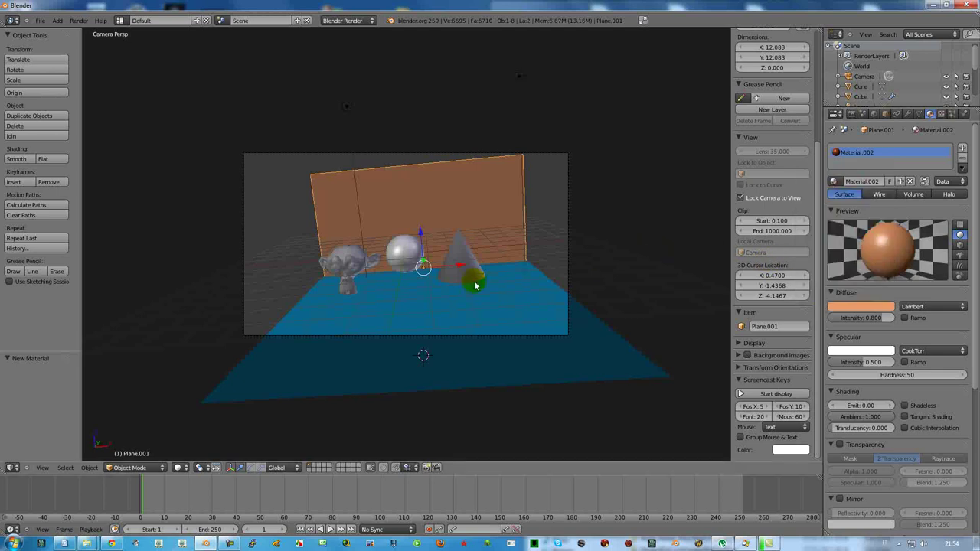
{"action": "key", "text": "F12"}
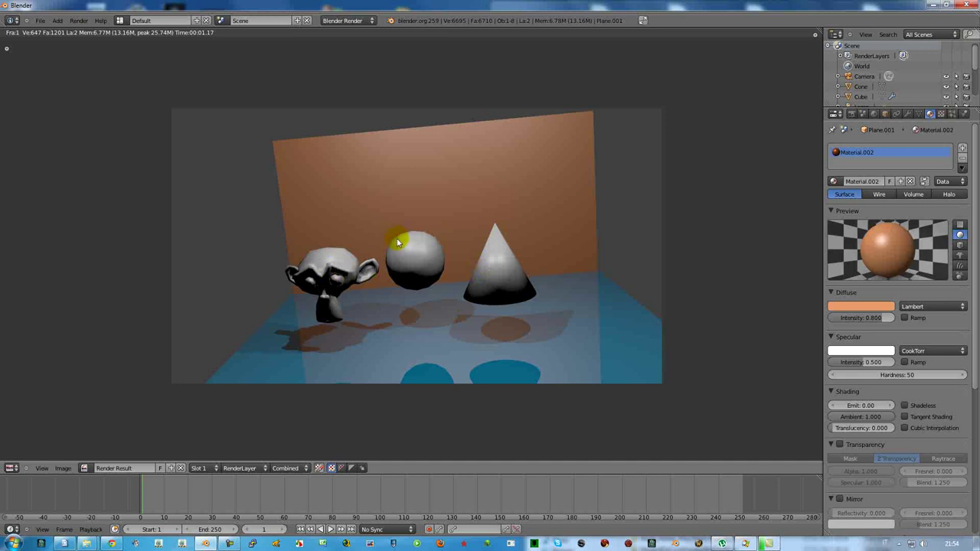
{"action": "key", "text": "Escape"}
Select the monkey and create a new material for it
{"action": "right_click", "coordinate": [343, 269]}
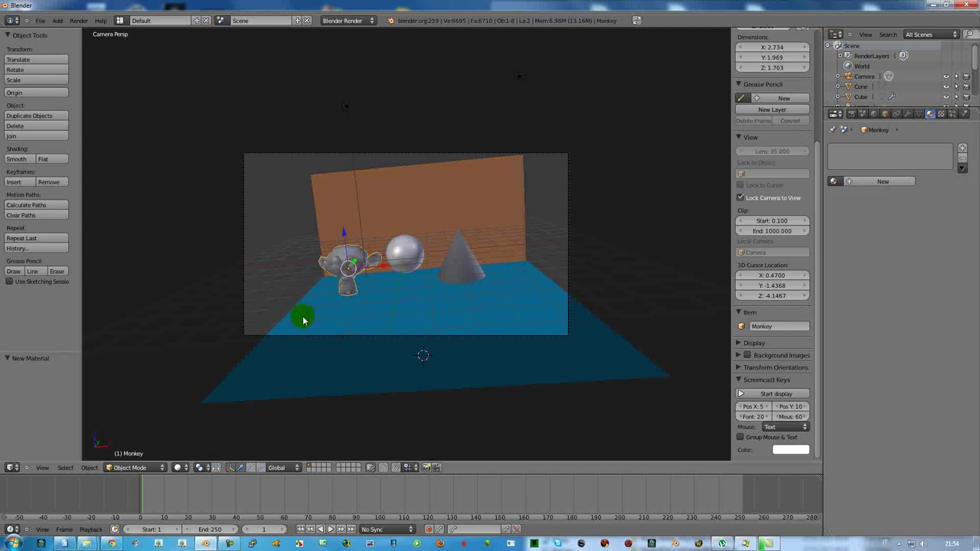
{"action": "key", "text": "Tab"}
{"action": "key", "text": "Tab"}
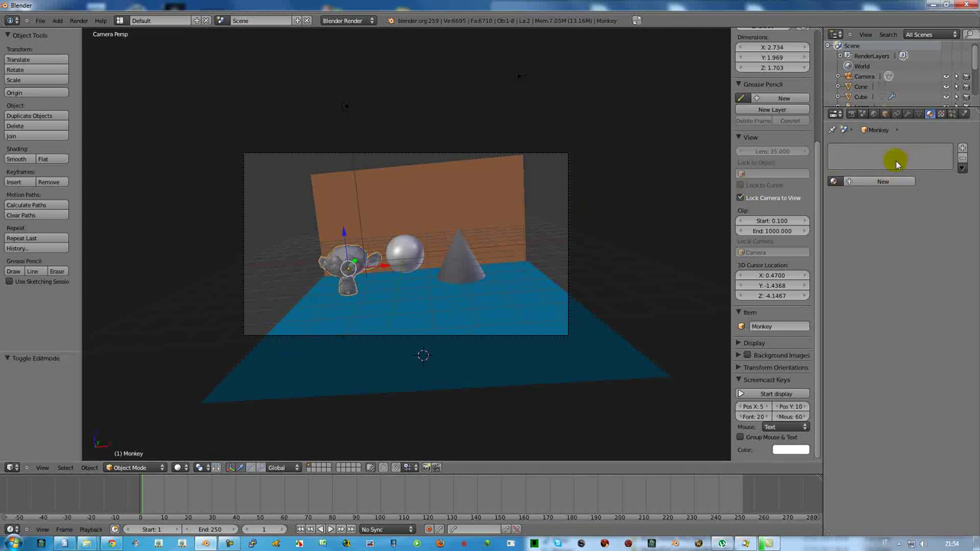
{"action": "left_click", "coordinate": [880, 182]}
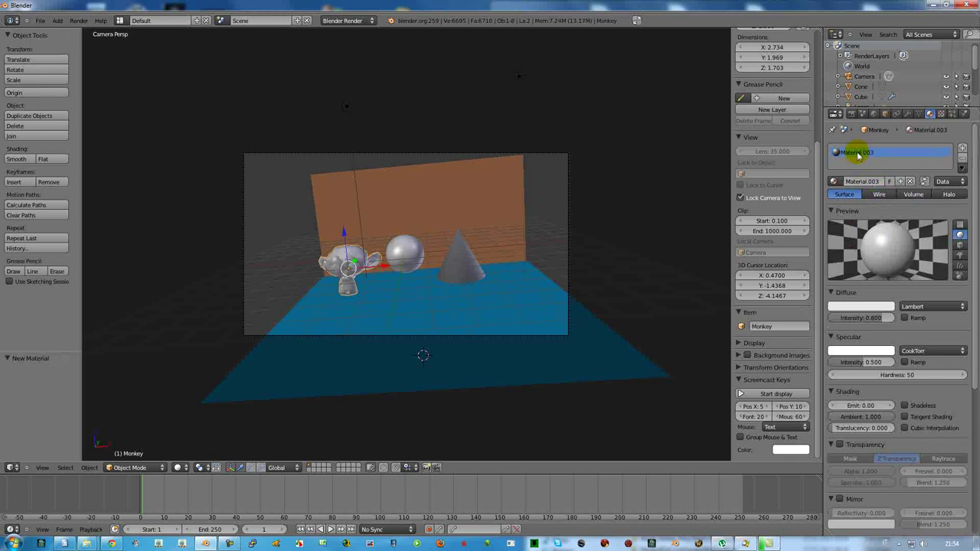
{"action": "left_click_drag", "start_coordinate": [970, 278], "coordinate": [954, 385]}
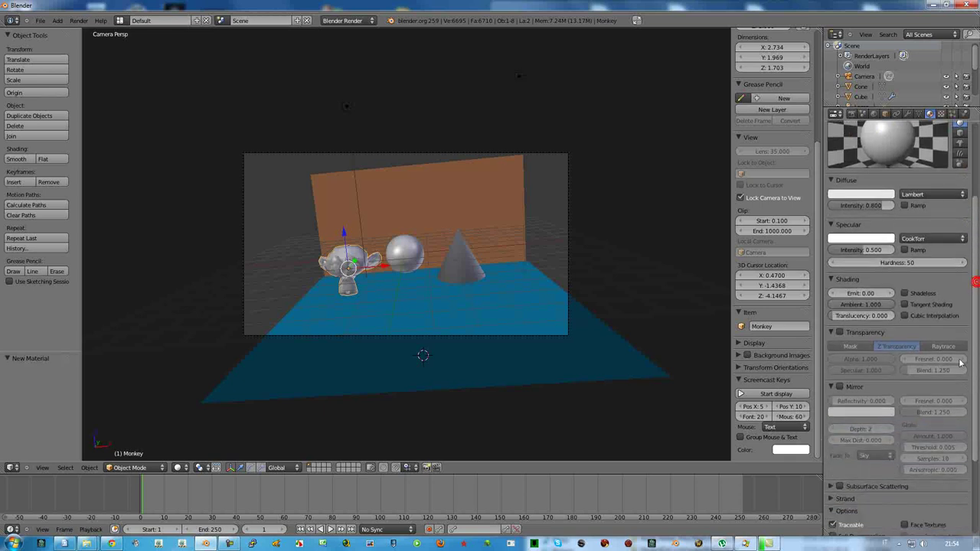
{"action": "scroll", "coordinate": [953, 385], "scroll_direction": "down", "scroll_amount": 1}
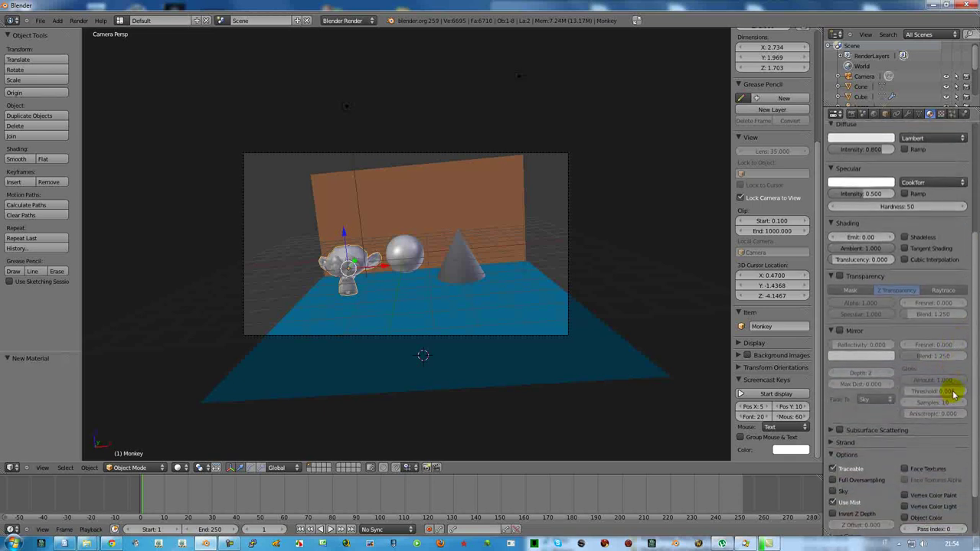
Enable mirror at reflectivity 0.422 and transparency at alpha 0.555, then select the sphere
{"action": "left_click", "coordinate": [839, 329]}
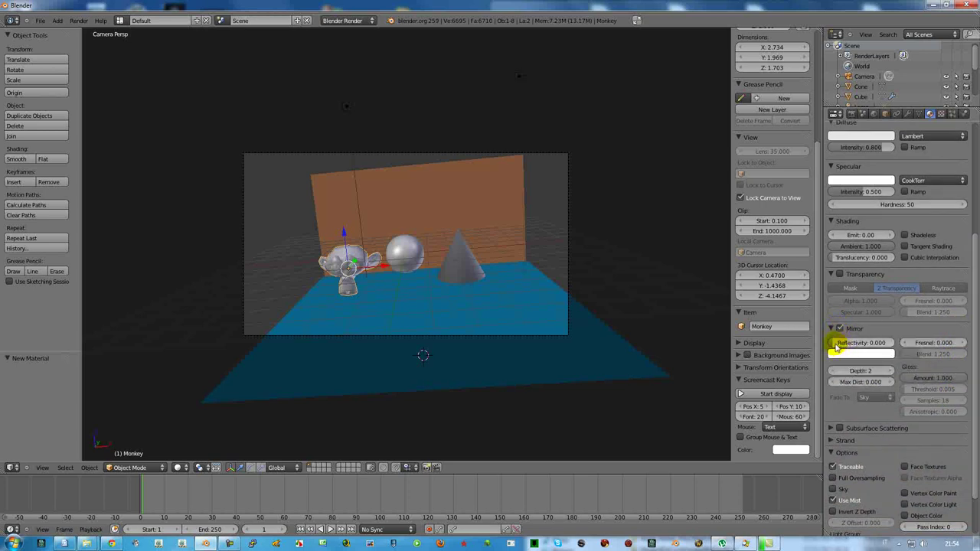
{"action": "left_click_drag", "start_coordinate": [835, 346], "coordinate": [876, 337]}
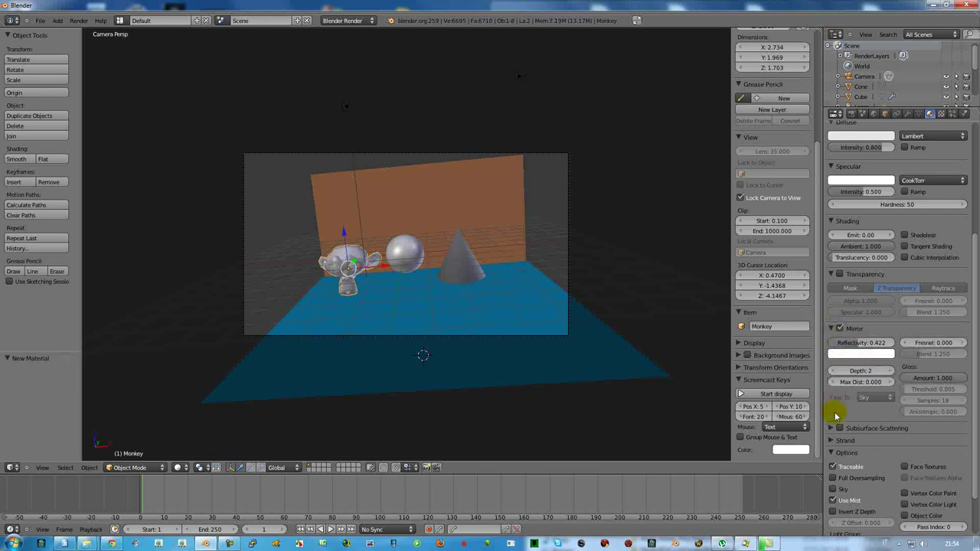
{"action": "left_click", "coordinate": [839, 274]}
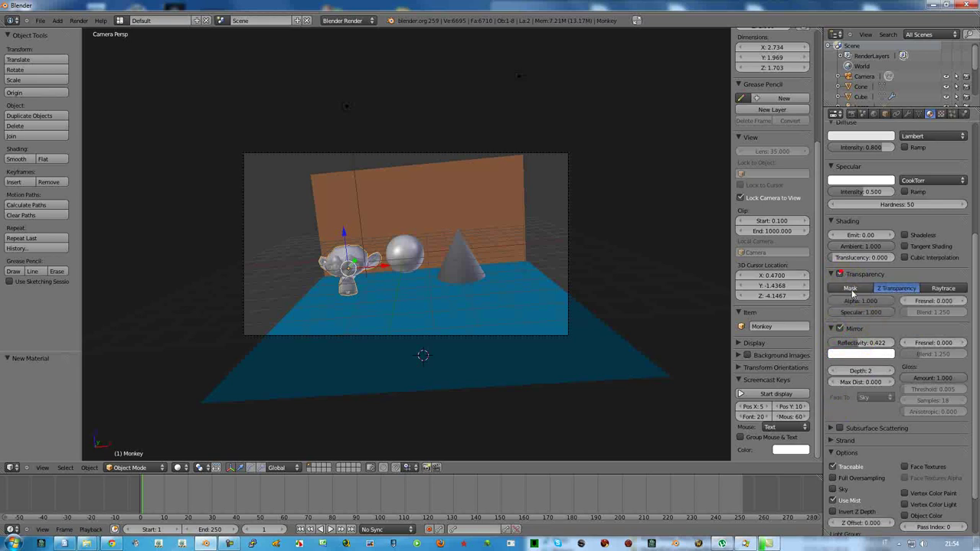
{"action": "left_click_drag", "start_coordinate": [879, 301], "coordinate": [850, 301]}
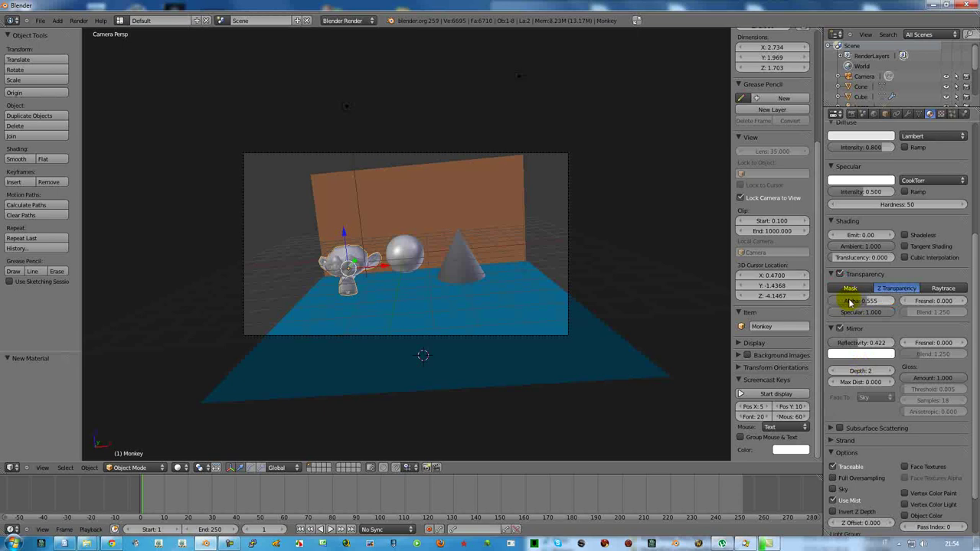
{"action": "right_click", "coordinate": [405, 257]}
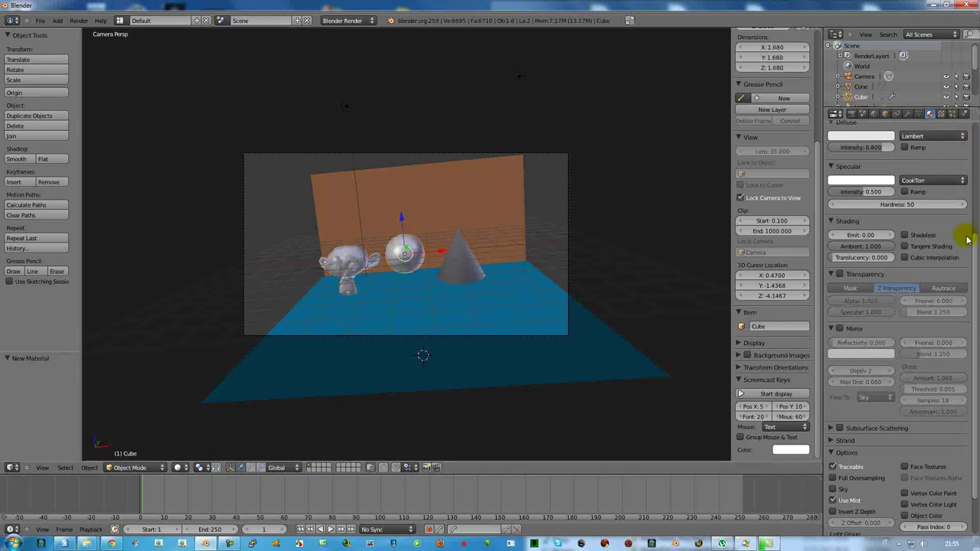
Turn on the sphere's transparency at alpha 0.555 and mirror at reflectivity 0.383
{"action": "mouse_move", "coordinate": [972, 252]}
{"action": "left_mouse_down"}
{"action": "mouse_move", "coordinate": [976, 149]}
{"action": "mouse_move", "coordinate": [977, 215]}
{"action": "left_mouse_up"}
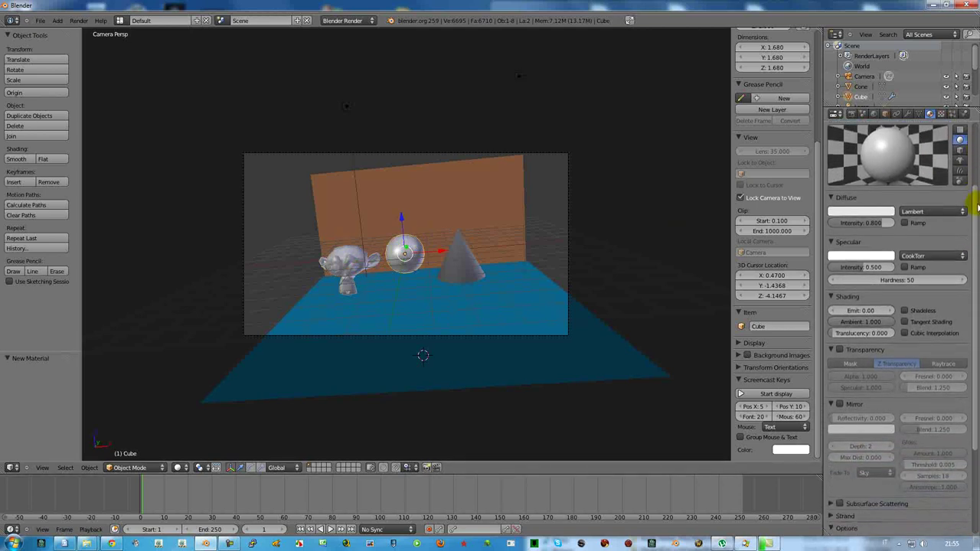
{"action": "left_click", "coordinate": [839, 340]}
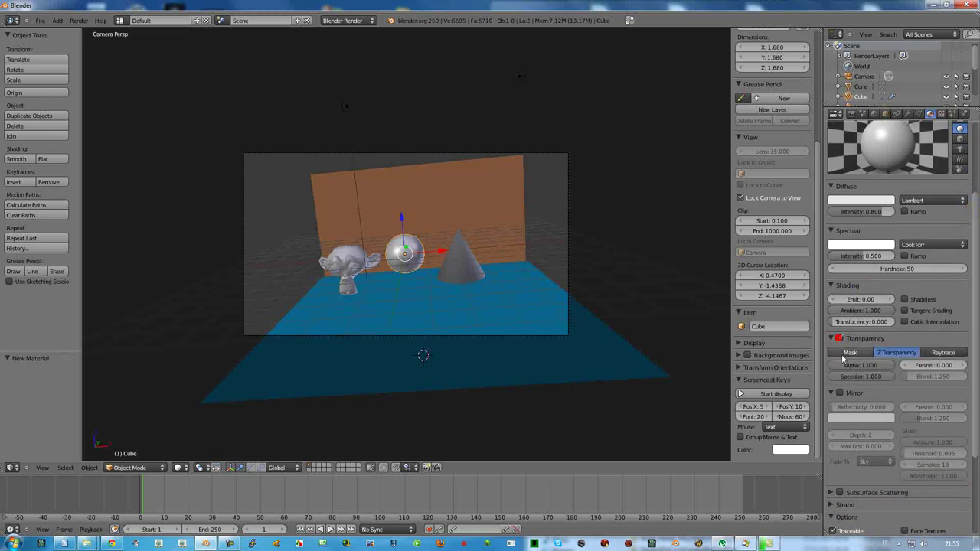
{"action": "left_click", "coordinate": [849, 366]}
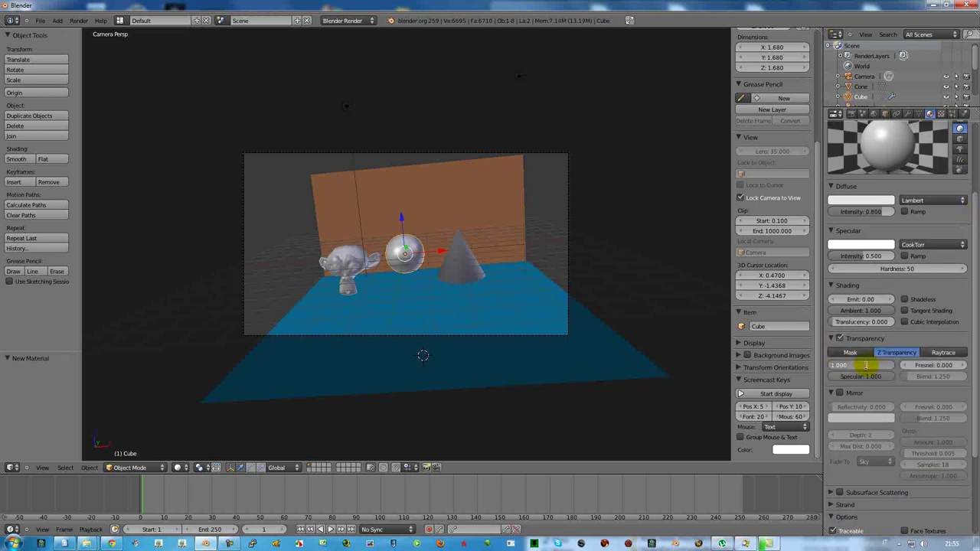
{"action": "key", "text": "Return"}
{"action": "left_click_drag", "start_coordinate": [871, 369], "coordinate": [838, 368]}
{"action": "left_click", "coordinate": [840, 392]}
{"action": "left_click_drag", "start_coordinate": [842, 407], "coordinate": [863, 405]}
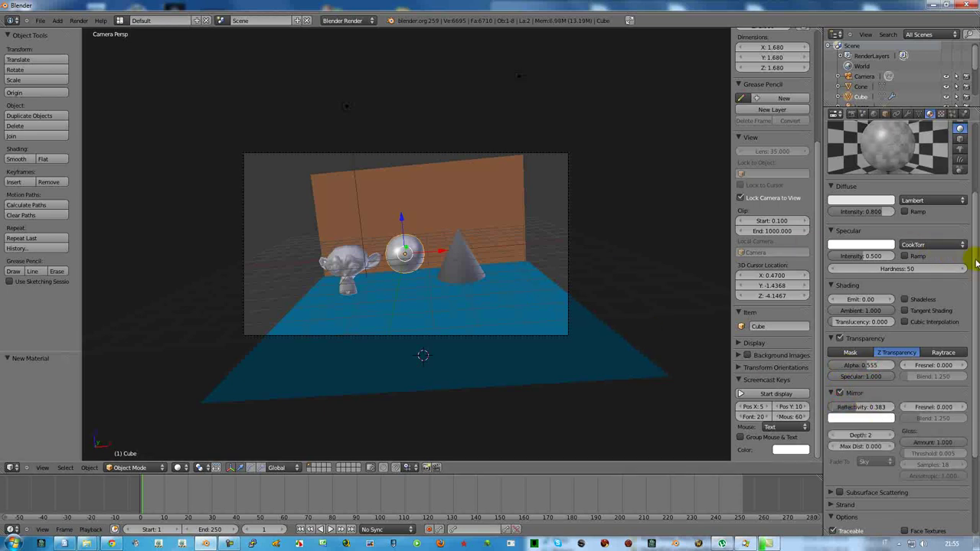
Set the sphere's diffuse colour to magenta
{"action": "scroll", "coordinate": [969, 259], "scroll_direction": "up", "scroll_amount": 4}
{"action": "left_click", "coordinate": [854, 307]}
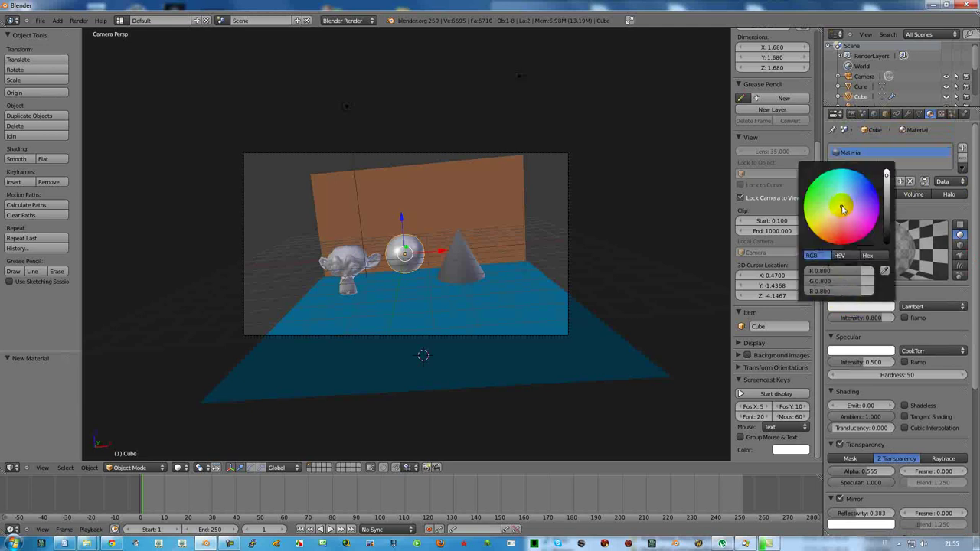
{"action": "left_click_drag", "start_coordinate": [842, 208], "coordinate": [869, 217]}
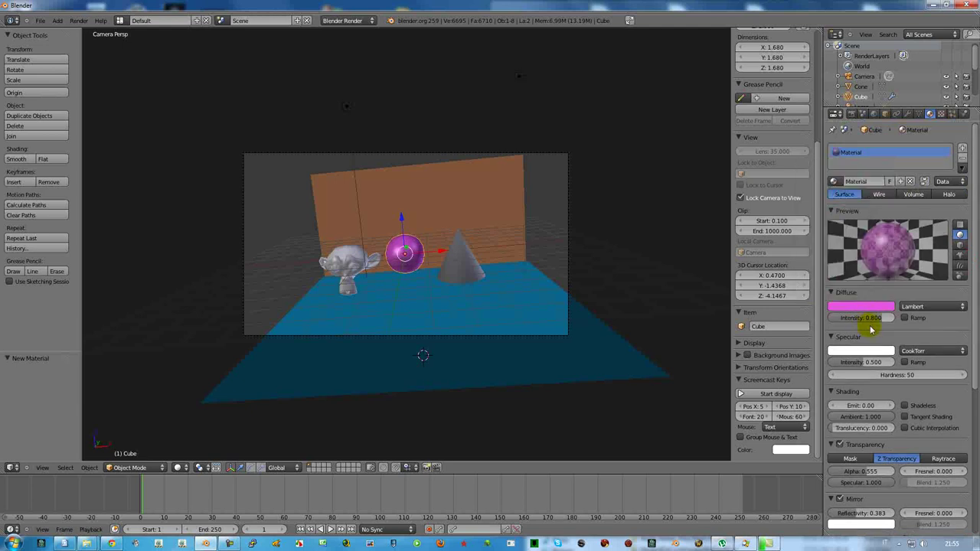
Select the cone and create a new material for it
{"action": "right_click", "coordinate": [460, 263]}
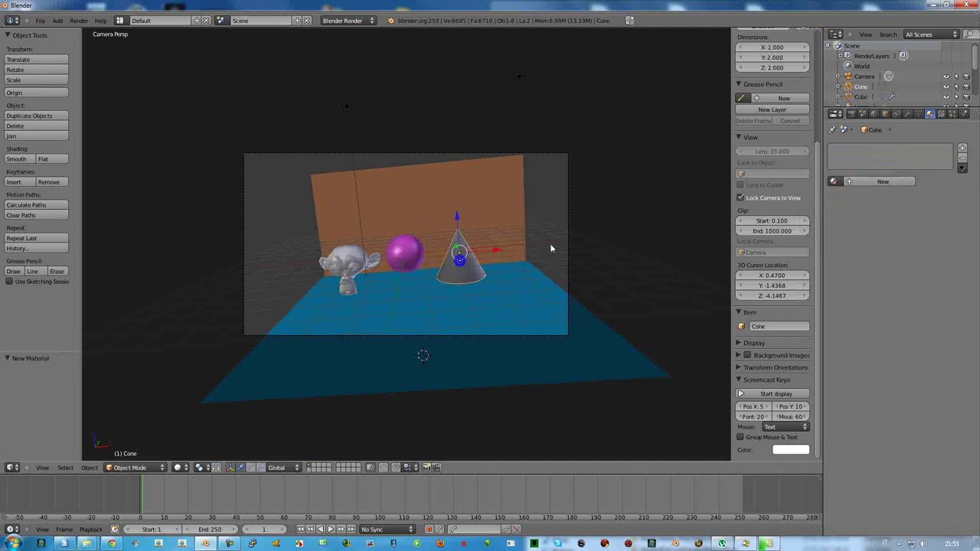
{"action": "left_click", "coordinate": [876, 182]}
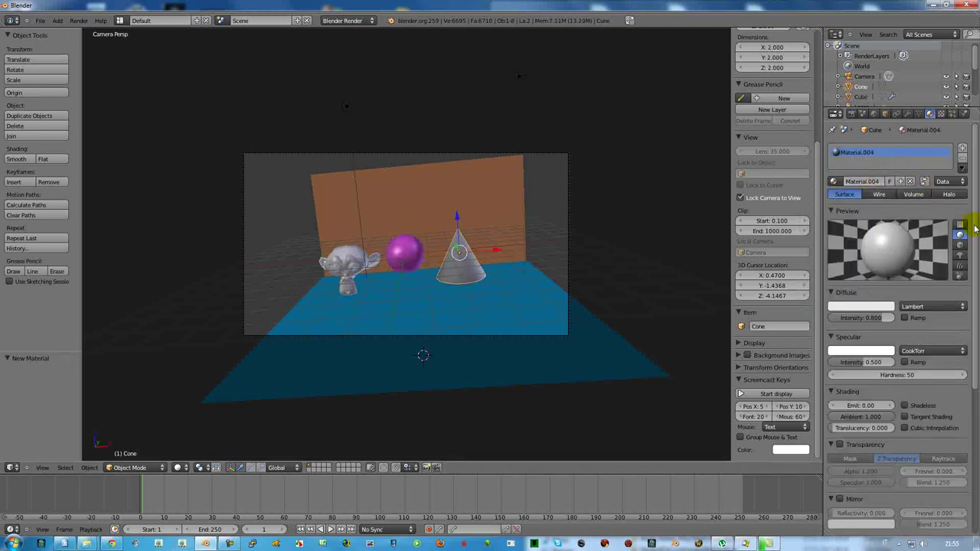
{"action": "scroll", "coordinate": [969, 230], "scroll_direction": "down", "scroll_amount": 2}
{"action": "scroll", "coordinate": [970, 306], "scroll_direction": "down", "scroll_amount": 3}
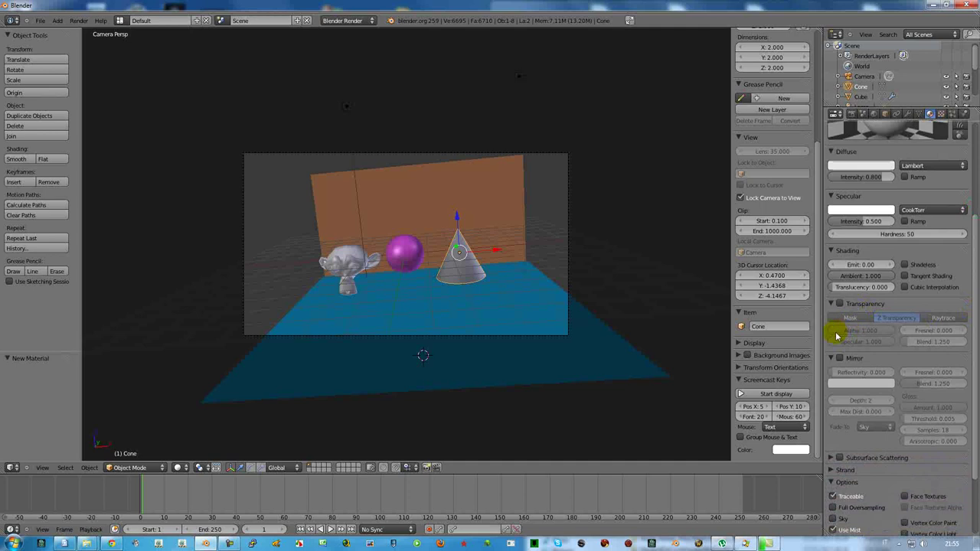
Enable the cone's transparency at alpha 0.484 and mirror at reflectivity 0.492
{"action": "left_click", "coordinate": [839, 304]}
{"action": "left_click_drag", "start_coordinate": [875, 331], "coordinate": [844, 329]}
{"action": "left_click", "coordinate": [839, 358]}
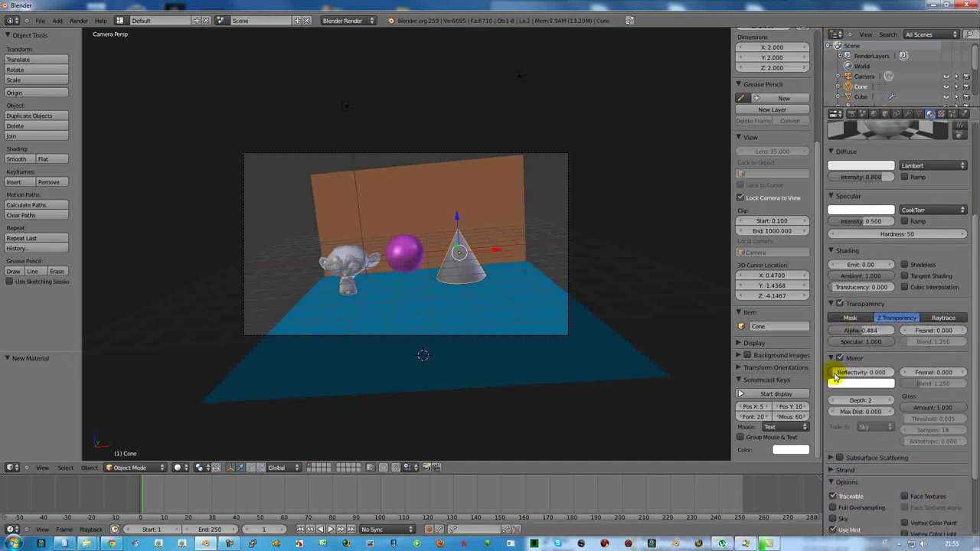
{"action": "left_click_drag", "start_coordinate": [842, 373], "coordinate": [869, 372]}
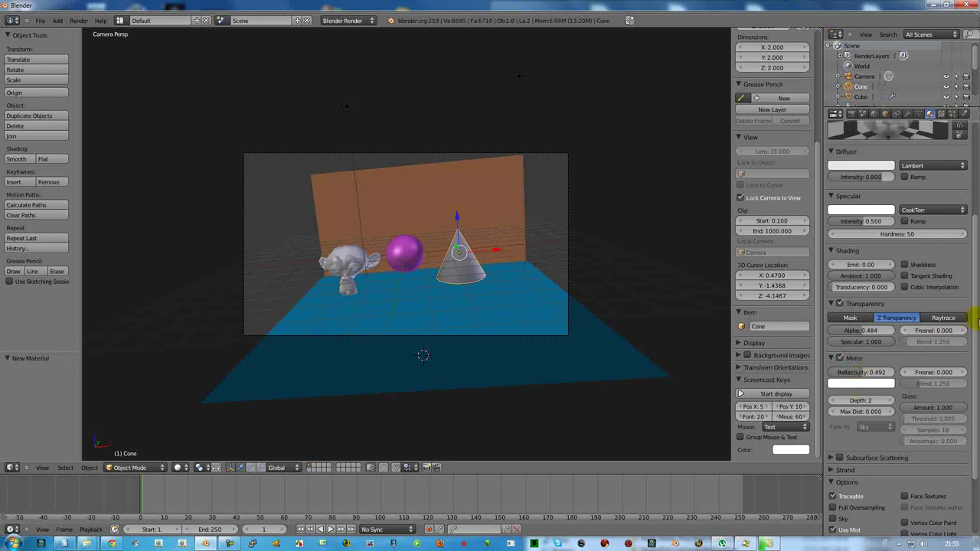
Set the cone's diffuse colour to green
{"action": "scroll", "coordinate": [892, 253], "scroll_direction": "up", "scroll_amount": 2}
{"action": "scroll", "coordinate": [888, 252], "scroll_direction": "up", "scroll_amount": 2}
{"action": "scroll", "coordinate": [886, 251], "scroll_direction": "up", "scroll_amount": 1}
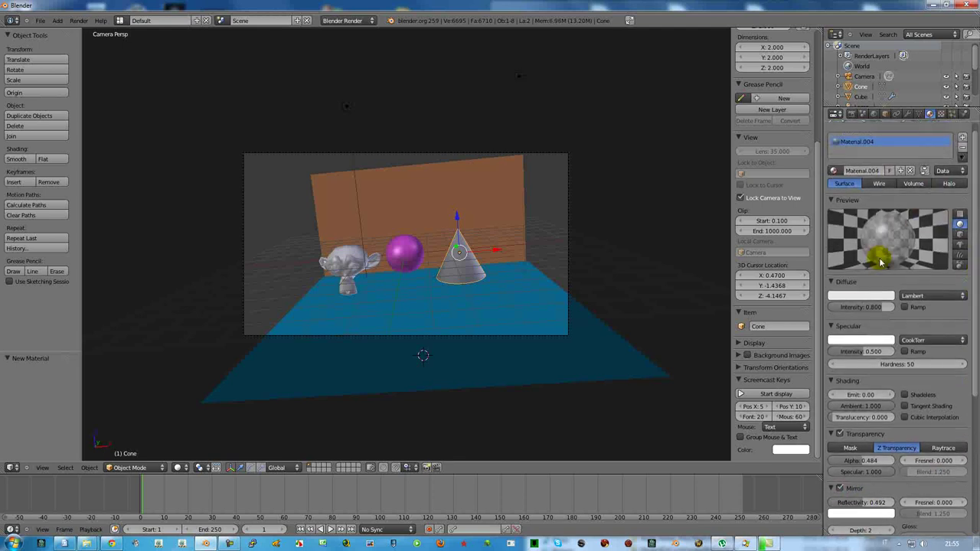
{"action": "left_click", "coordinate": [839, 295]}
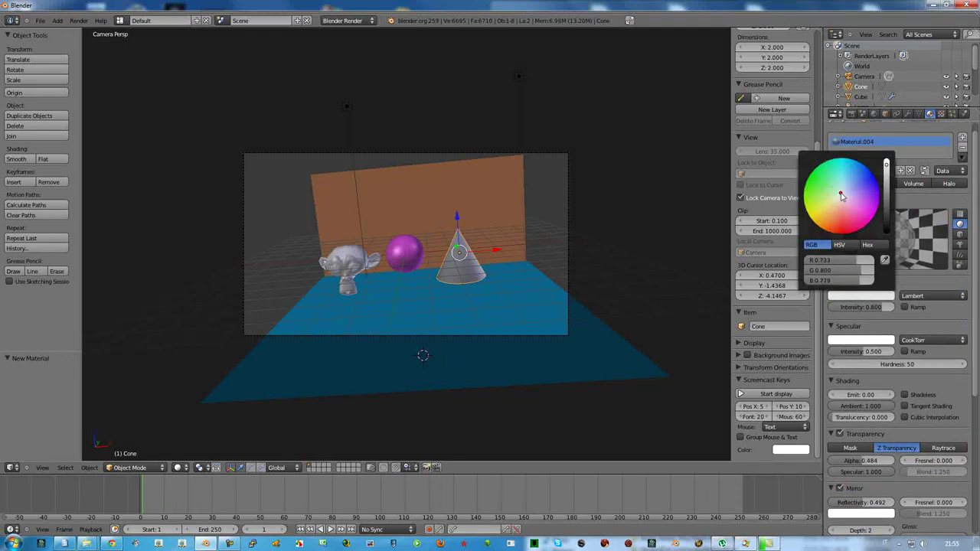
{"action": "left_click_drag", "start_coordinate": [841, 197], "coordinate": [814, 192]}
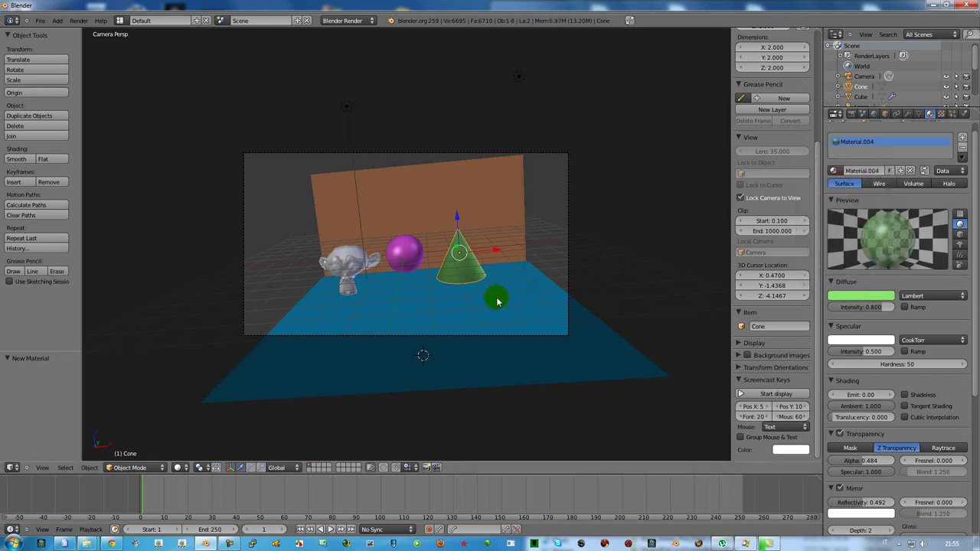
Render the scene to check the orange wall, magenta sphere and green cone
{"action": "key", "text": "F12"}
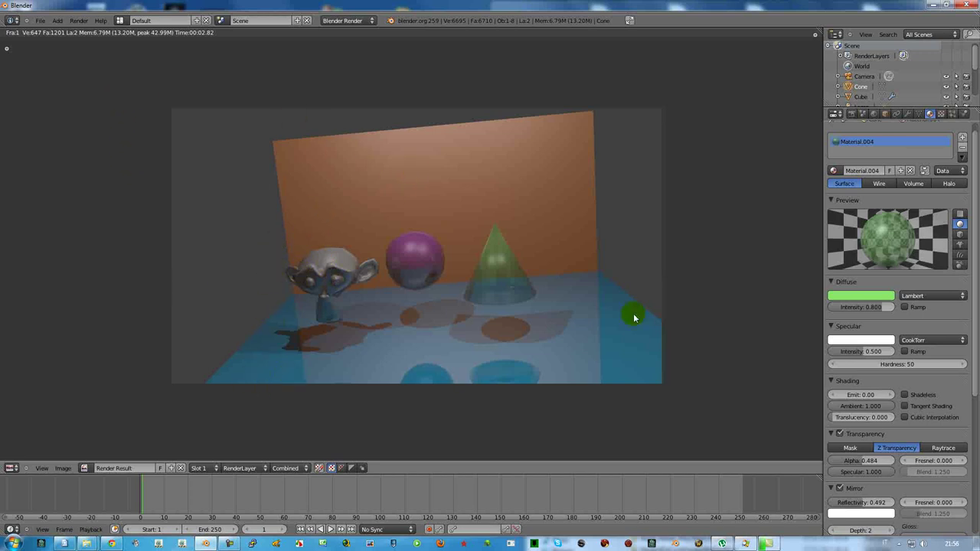
{"action": "left_click", "coordinate": [119, 21]}
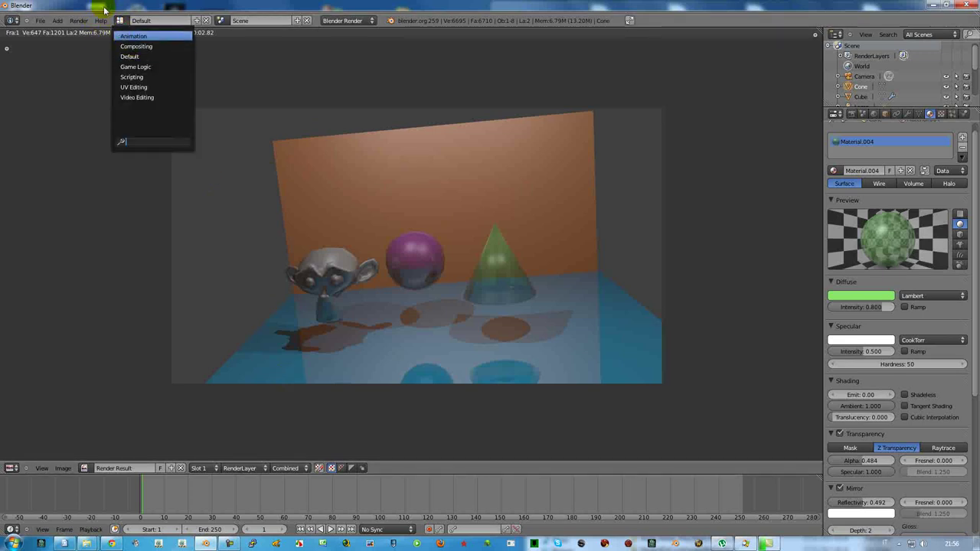
{"action": "left_click", "coordinate": [40, 21]}
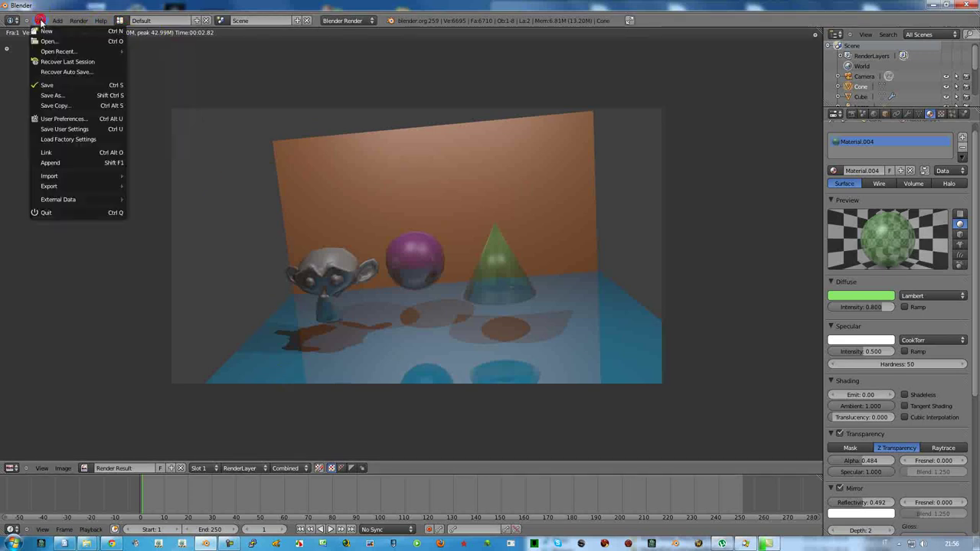
Replace untitled.blend with compositing.blend as the file name and save
{"action": "left_click", "coordinate": [53, 95]}
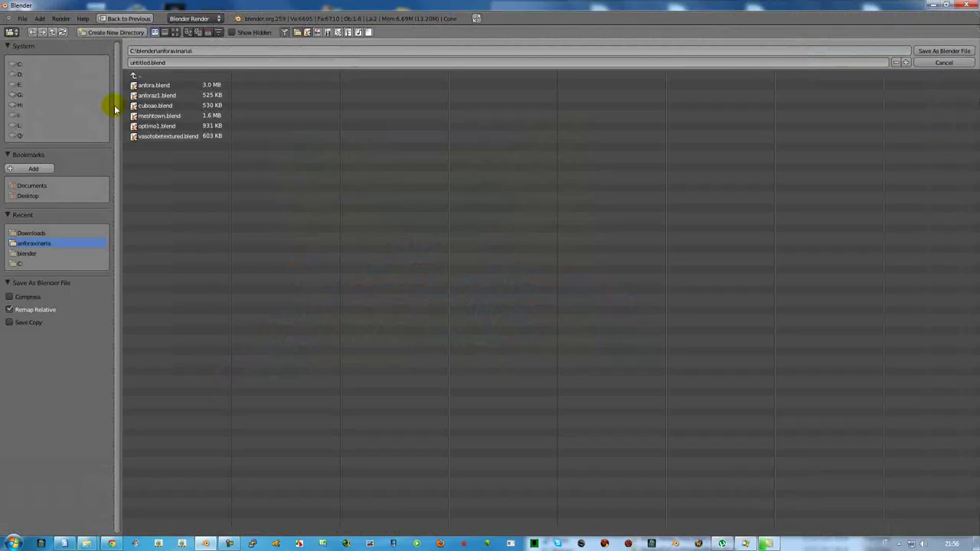
{"action": "left_click", "coordinate": [134, 62]}
{"action": "left_click", "coordinate": [137, 61]}
{"action": "left_click", "coordinate": [148, 62]}
{"action": "left_click", "coordinate": [155, 77]}
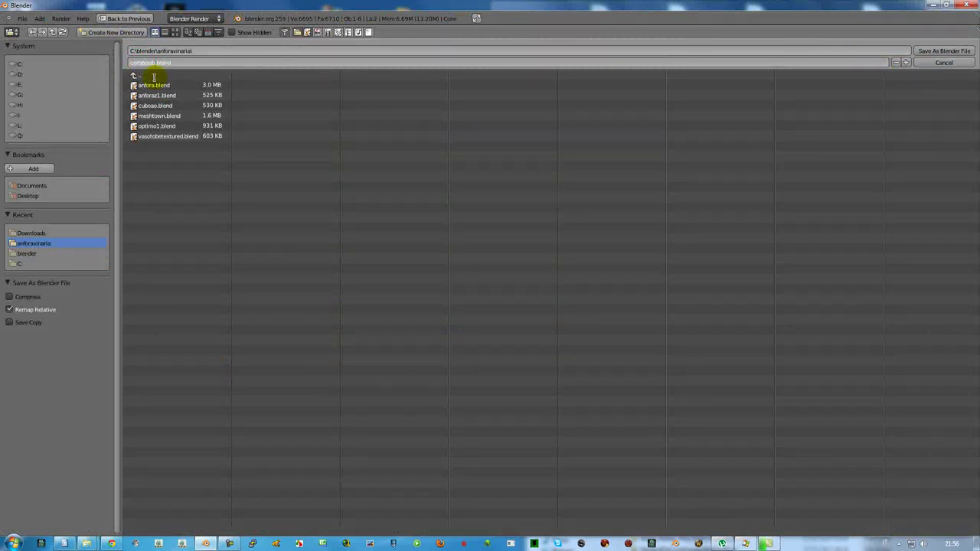
{"action": "key", "text": "Return"}
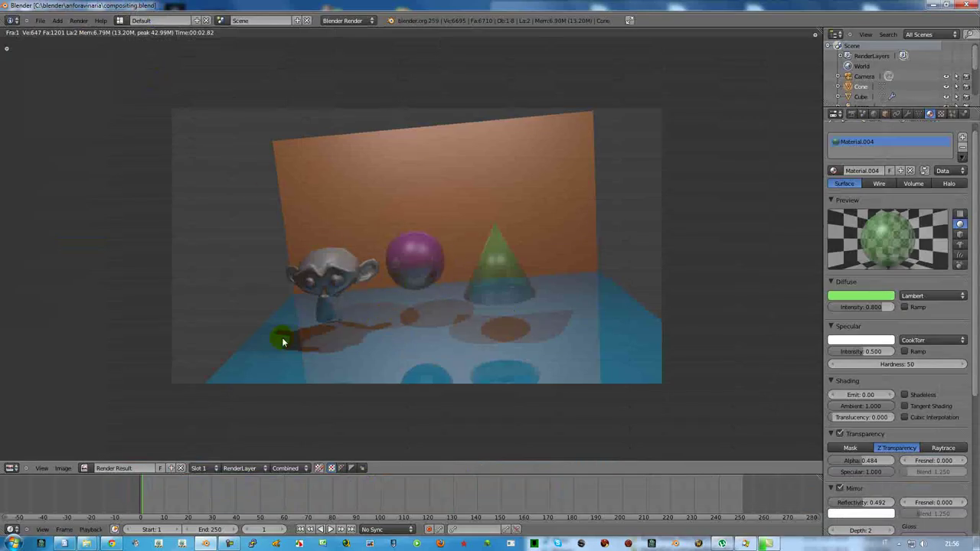
Switch to the Compositing layout and display Render Result in the image editor
{"action": "left_click", "coordinate": [118, 22]}
{"action": "left_click", "coordinate": [127, 46]}
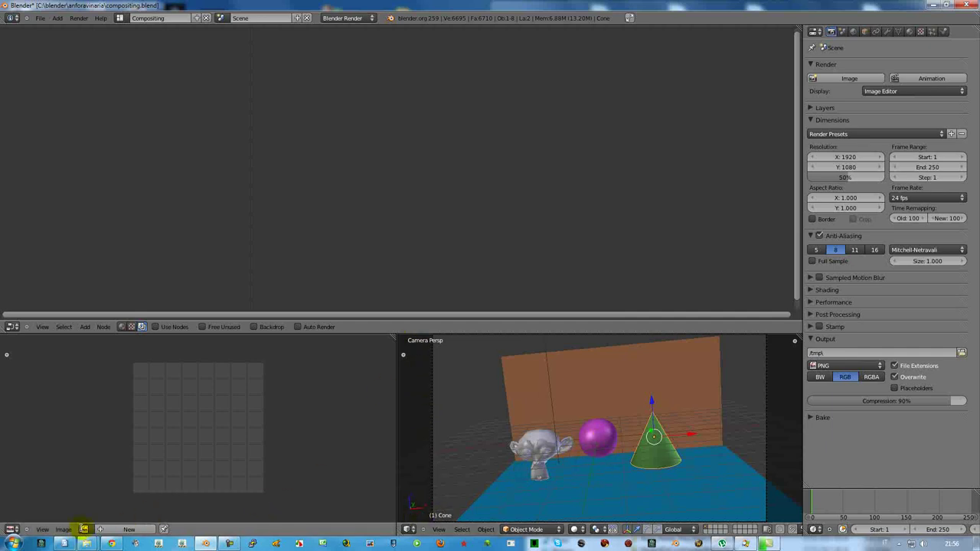
{"action": "left_click", "coordinate": [83, 528]}
{"action": "left_click", "coordinate": [152, 421]}
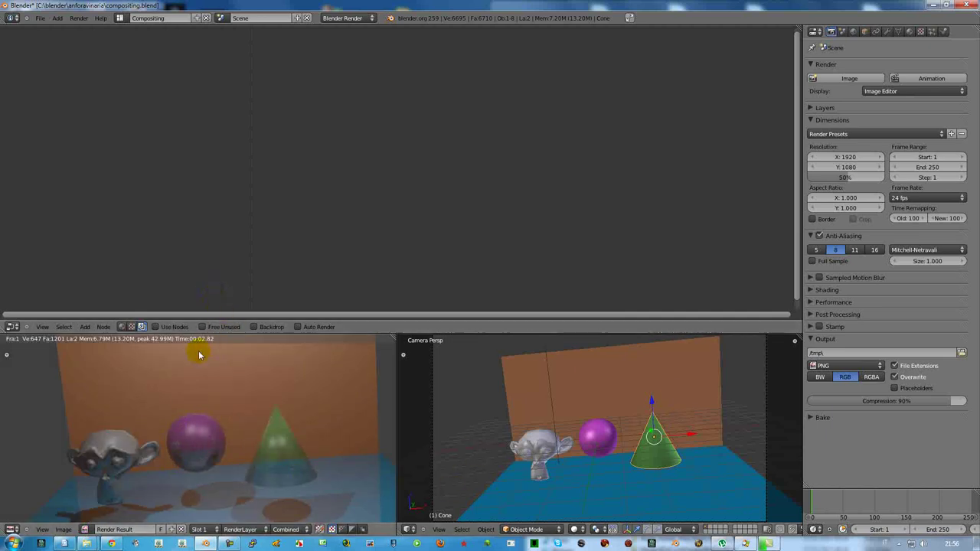
Enable Use Nodes, move Render Layers left and Composite right, and turn on Backdrop
{"action": "left_click", "coordinate": [156, 327]}
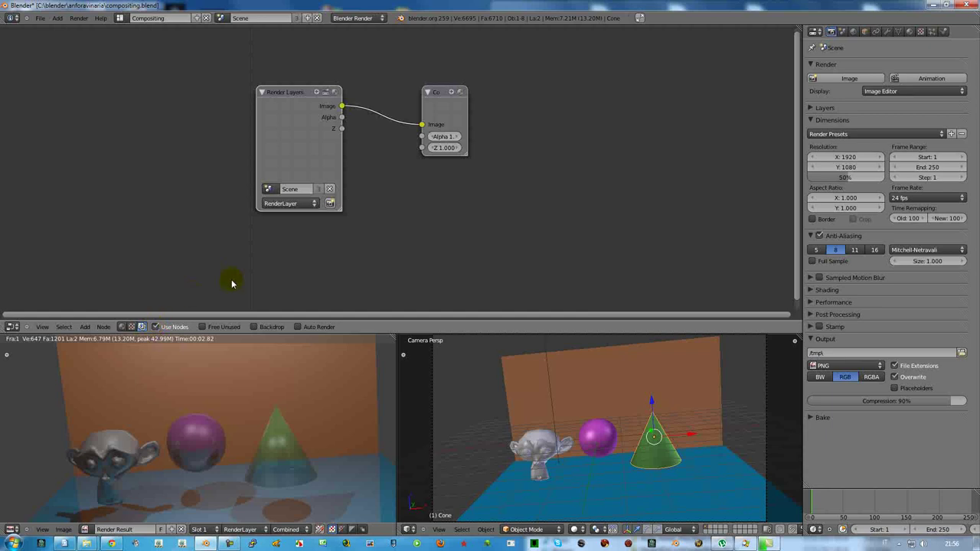
{"action": "left_click_drag", "start_coordinate": [291, 96], "coordinate": [187, 98]}
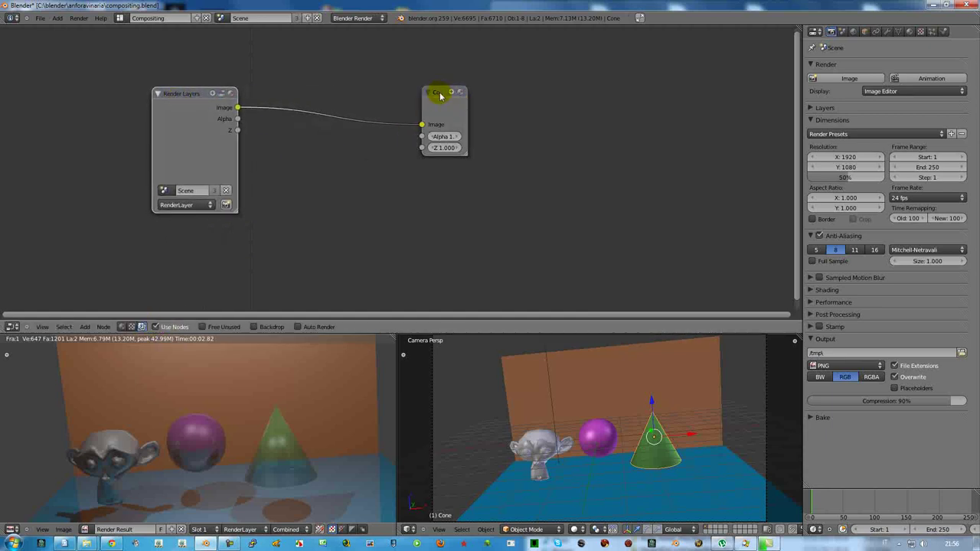
{"action": "left_click_drag", "start_coordinate": [440, 98], "coordinate": [504, 118]}
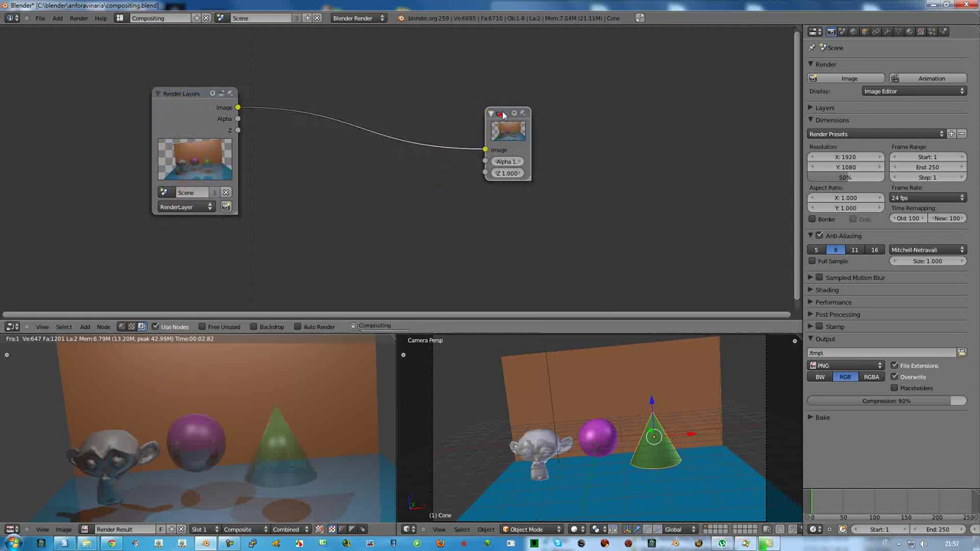
{"action": "left_click_drag", "start_coordinate": [502, 115], "coordinate": [505, 106]}
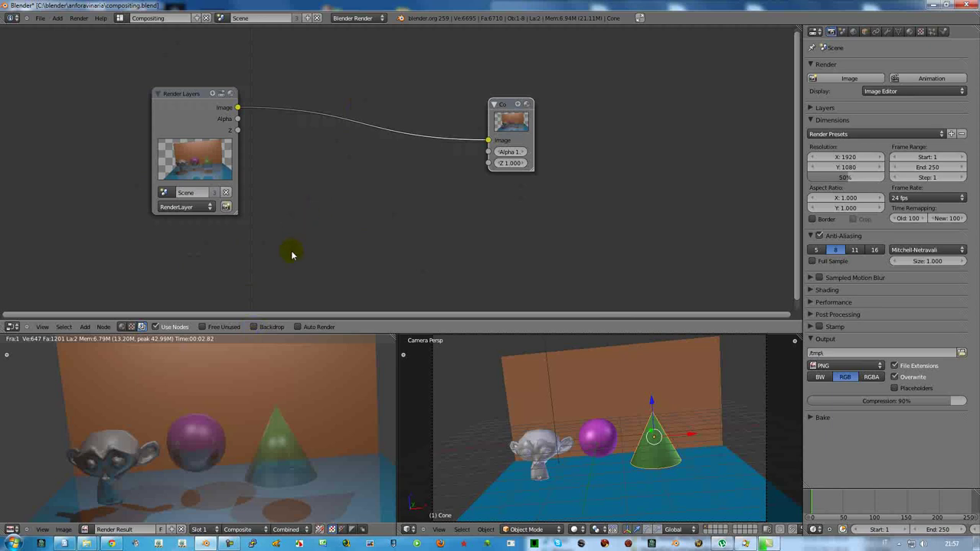
{"action": "left_click", "coordinate": [253, 327]}
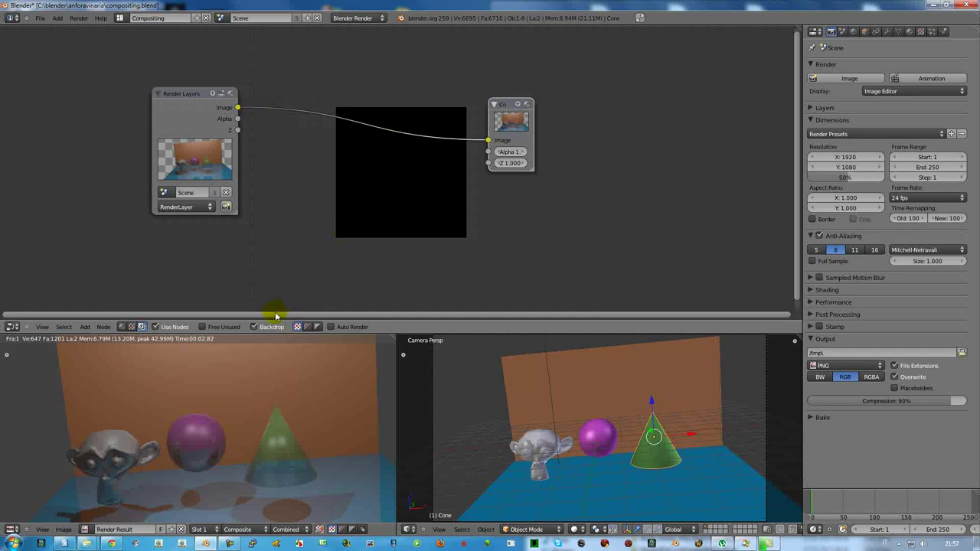
Enable Auto Render for the compositor and select the Composite node
{"action": "left_click", "coordinate": [335, 327]}
{"action": "left_click", "coordinate": [331, 327]}
{"action": "left_click", "coordinate": [285, 345]}
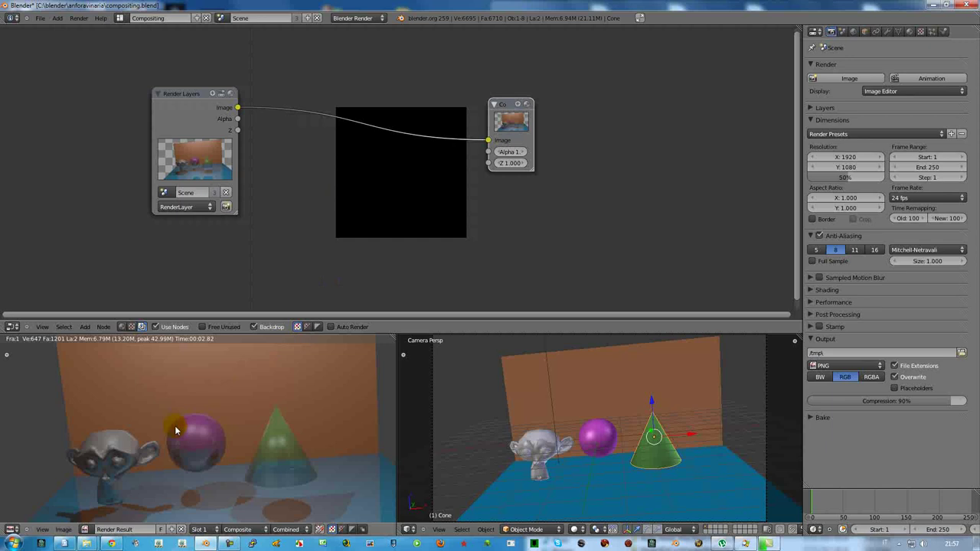
{"action": "left_click", "coordinate": [514, 110]}
{"action": "left_click", "coordinate": [498, 105]}
{"action": "left_click", "coordinate": [528, 152]}
{"action": "left_click", "coordinate": [450, 103]}
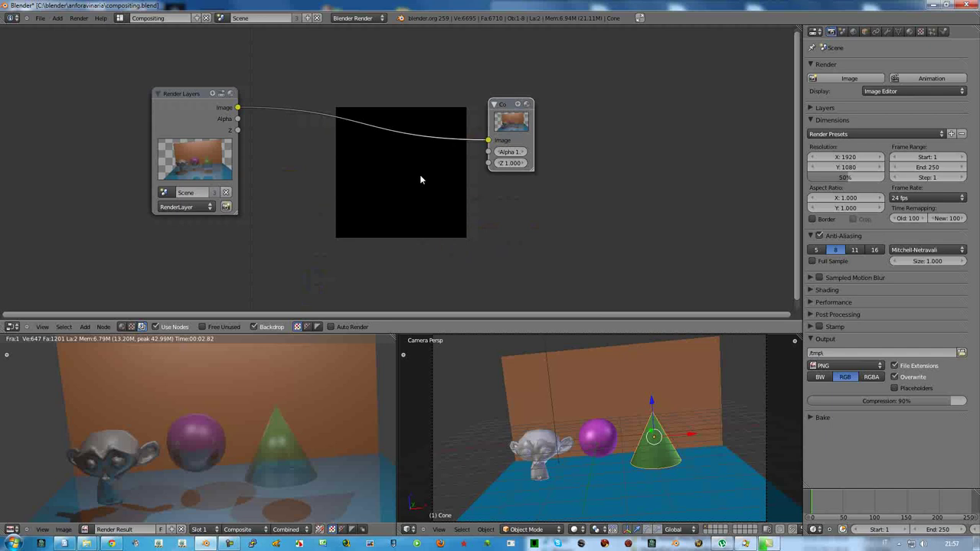
{"action": "left_click", "coordinate": [85, 327]}
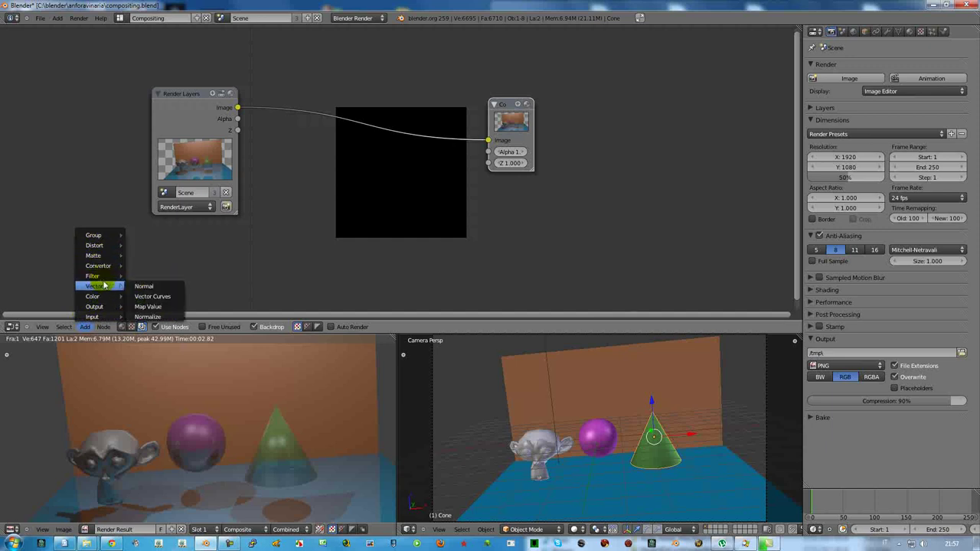
{"action": "mouse_move", "coordinate": [95, 306]}
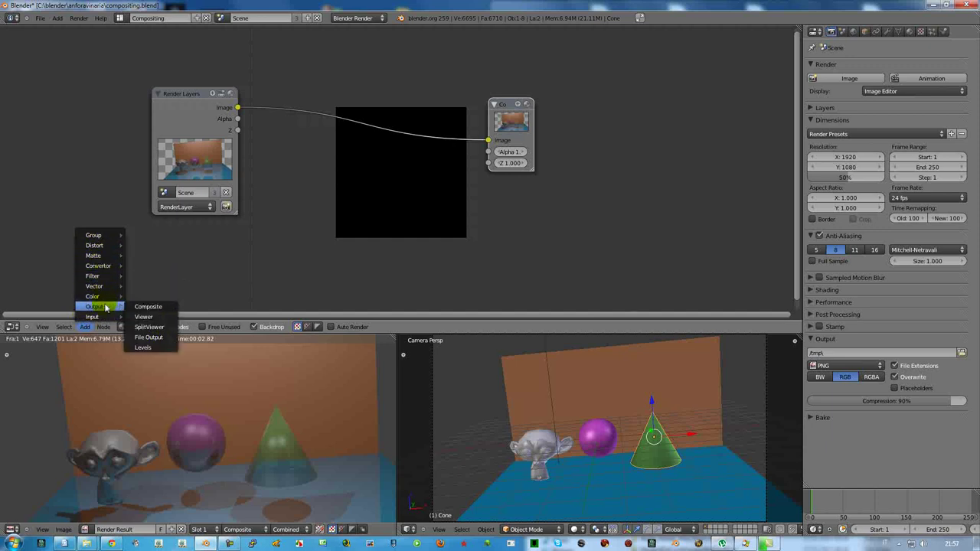
Add a Viewer node and connect the Render Layers Image output to it
{"action": "left_click", "coordinate": [151, 317]}
{"action": "left_click_drag", "start_coordinate": [167, 254], "coordinate": [443, 202]}
{"action": "left_click", "coordinate": [582, 203]}
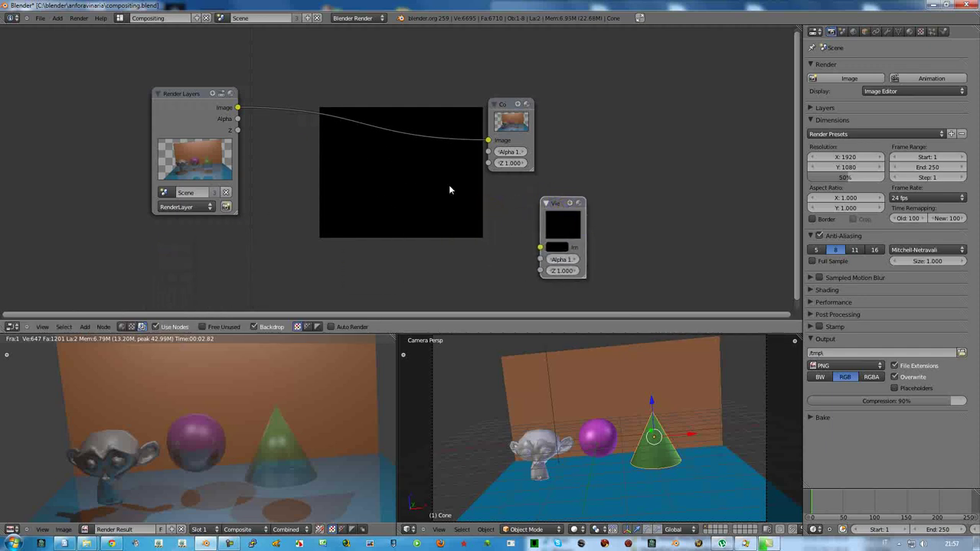
{"action": "left_click_drag", "start_coordinate": [176, 96], "coordinate": [150, 86]}
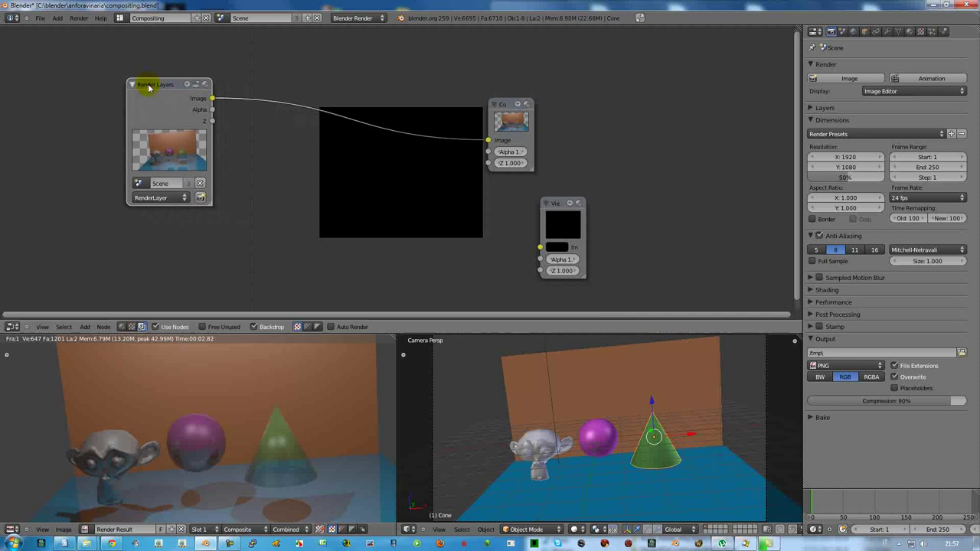
{"action": "left_click_drag", "start_coordinate": [213, 100], "coordinate": [410, 199]}
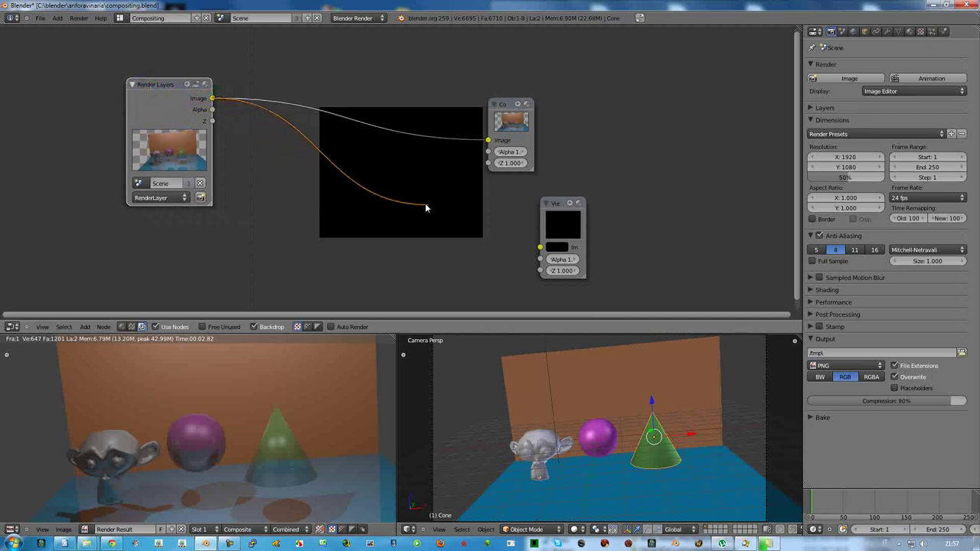
{"action": "left_click_drag", "start_coordinate": [410, 201], "coordinate": [539, 248]}
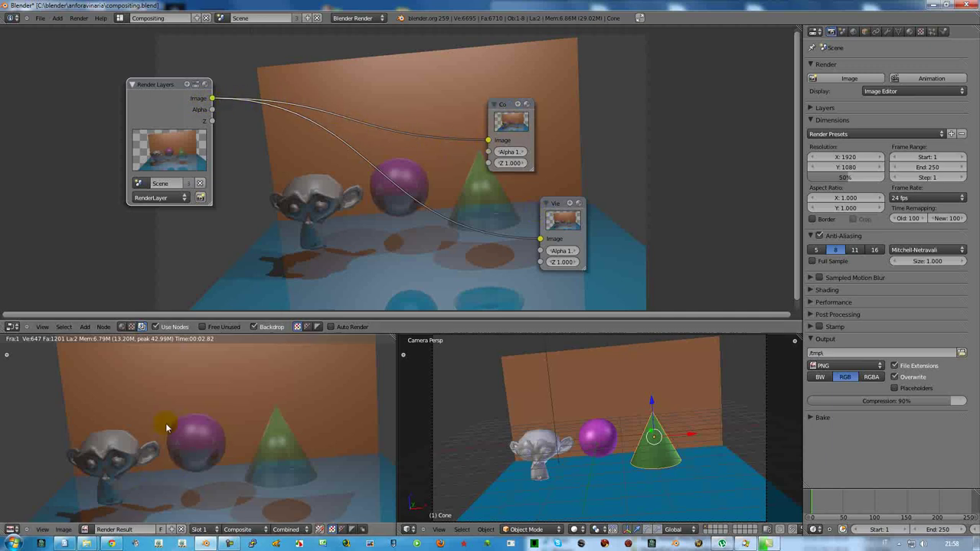
Reconnect the render image to the Composite node and move it to the upper right
{"action": "left_click_drag", "start_coordinate": [487, 140], "coordinate": [444, 100]}
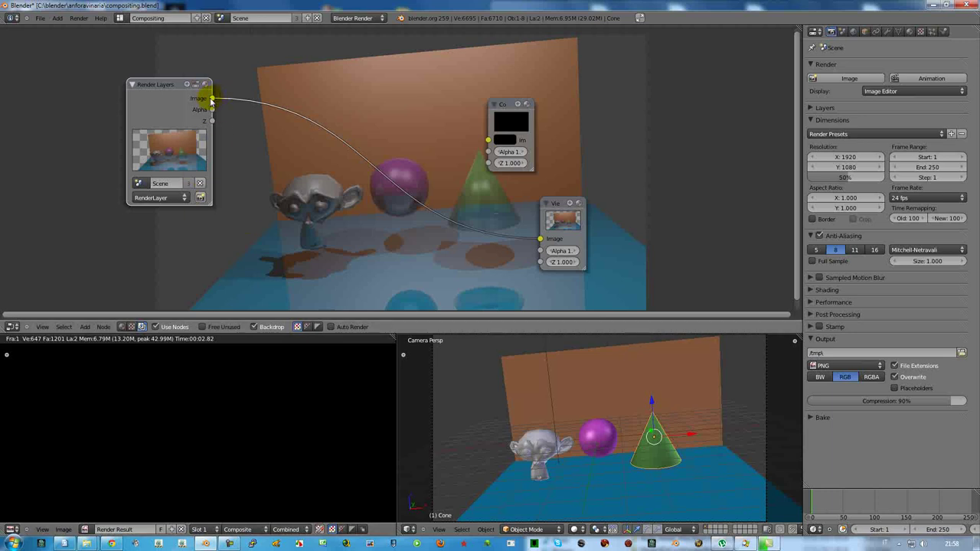
{"action": "left_click_drag", "start_coordinate": [234, 102], "coordinate": [484, 147]}
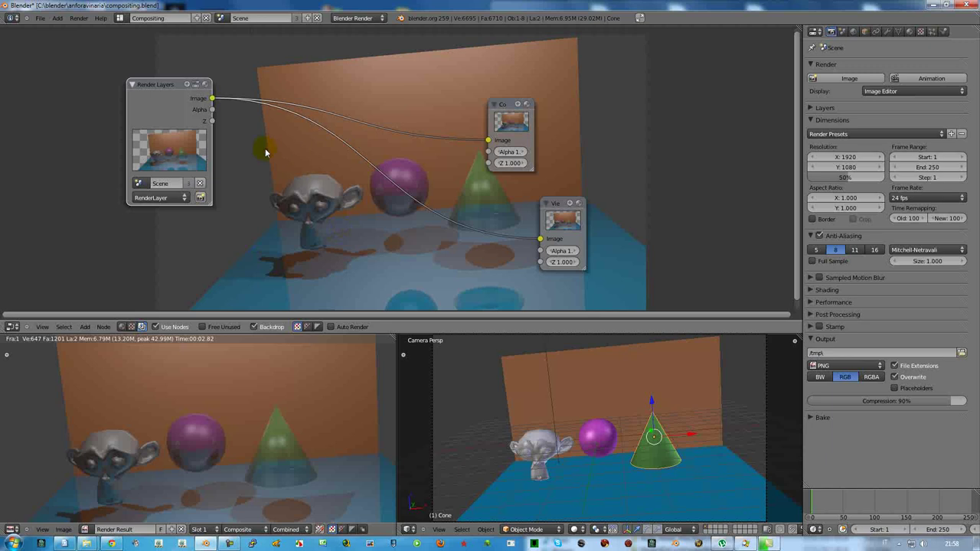
{"action": "left_click_drag", "start_coordinate": [506, 104], "coordinate": [660, 71]}
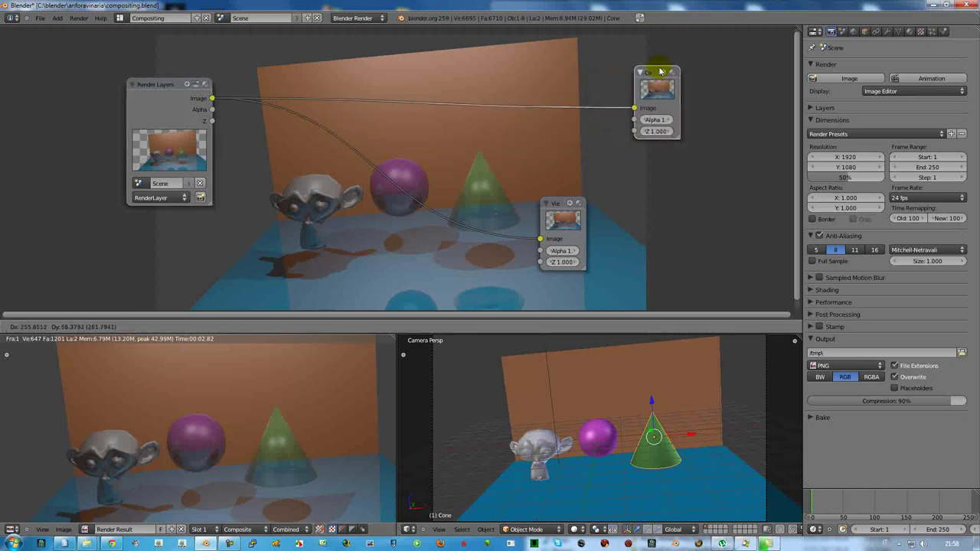
{"action": "left_click", "coordinate": [660, 72]}
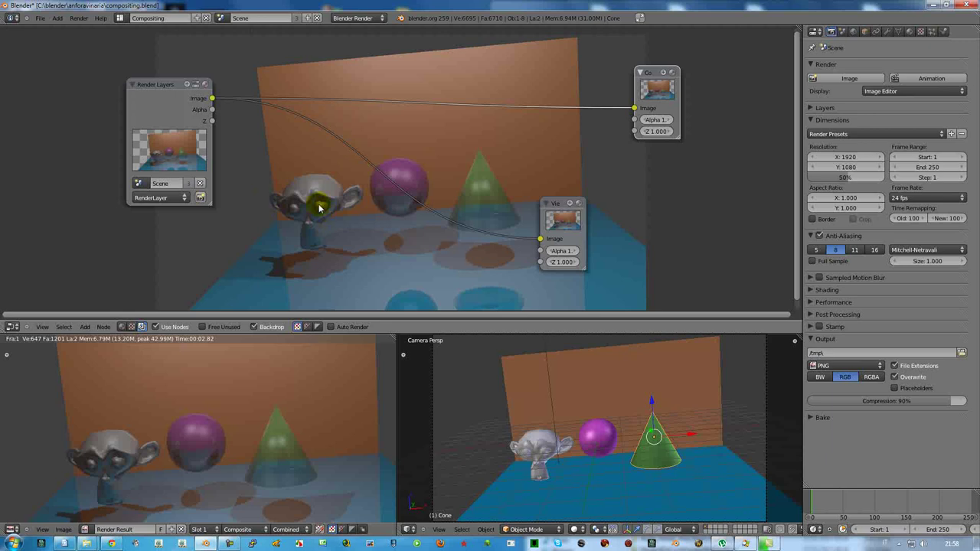
{"action": "left_click", "coordinate": [85, 327]}
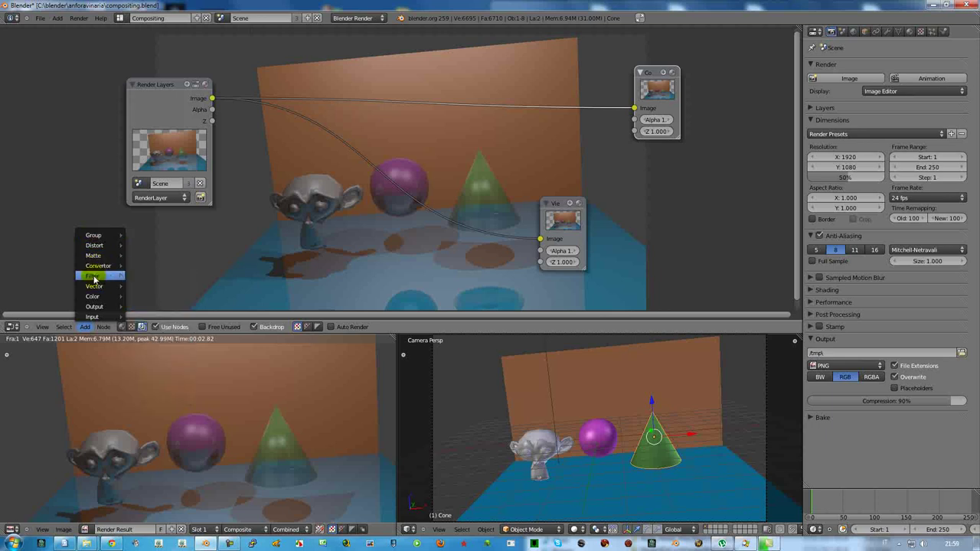
Drop a Blur node onto the Render Layers→Viewer link and shift the Viewer node right
{"action": "left_click", "coordinate": [139, 281]}
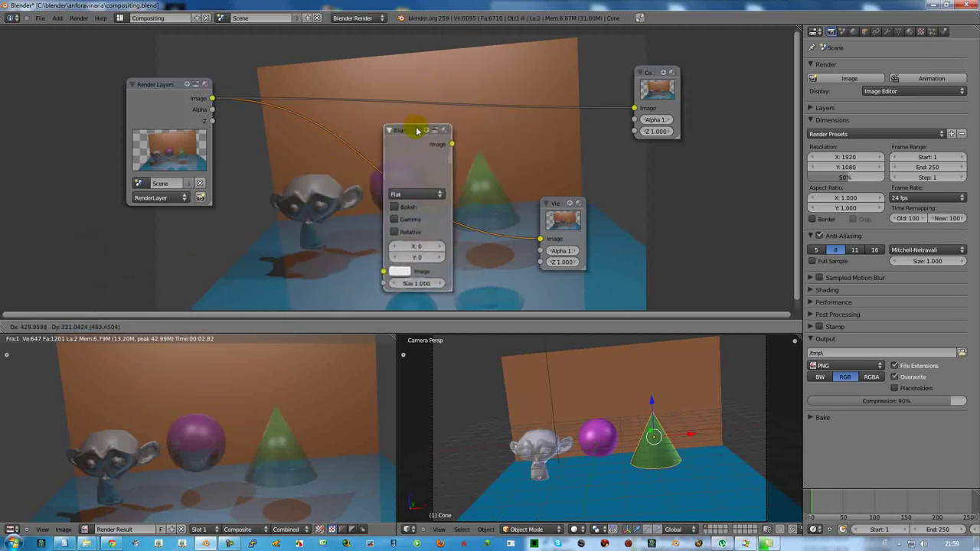
{"action": "left_click", "coordinate": [417, 131]}
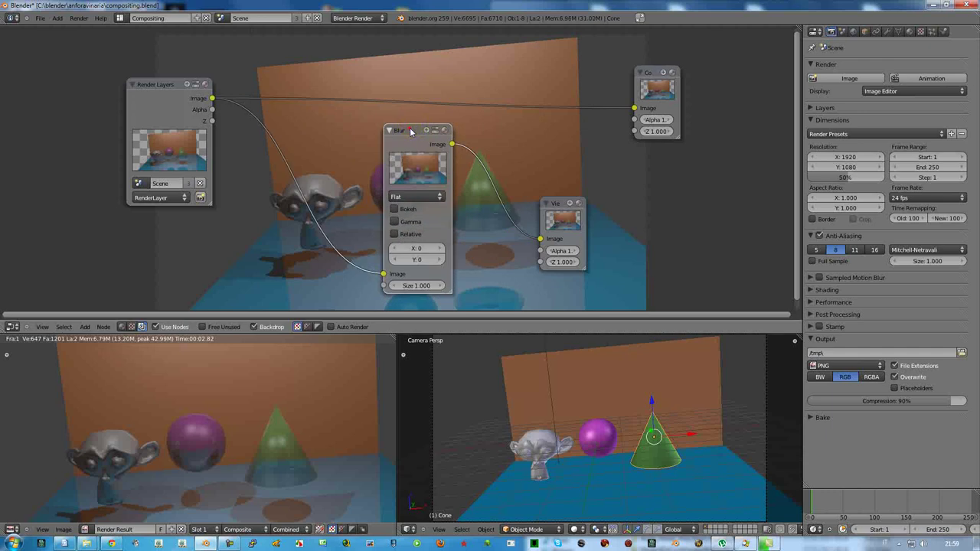
{"action": "left_click_drag", "start_coordinate": [411, 131], "coordinate": [426, 132]}
{"action": "left_click_drag", "start_coordinate": [557, 205], "coordinate": [699, 207]}
{"action": "left_click", "coordinate": [429, 130]}
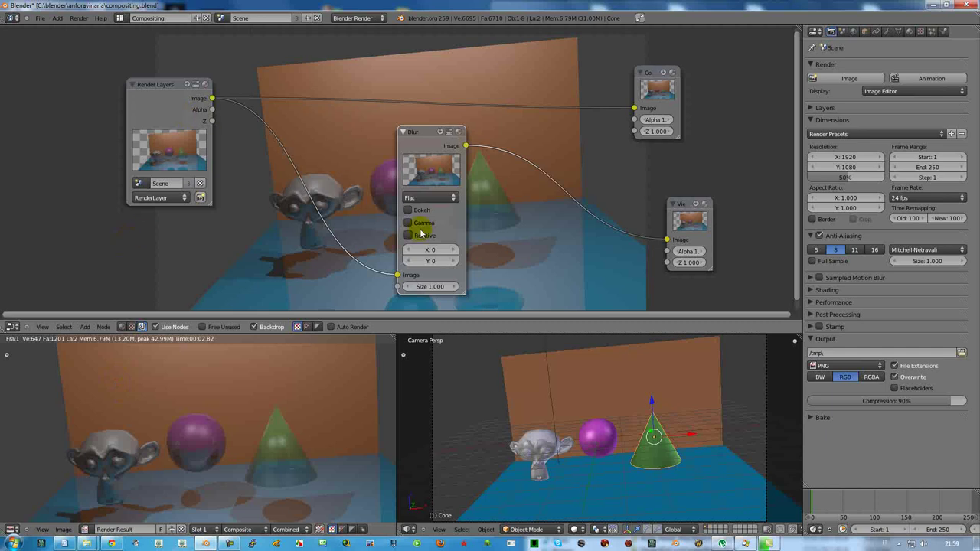
Set the Blur node's filter to Fast Gaussian and raise its X size to 10
{"action": "left_click", "coordinate": [432, 197]}
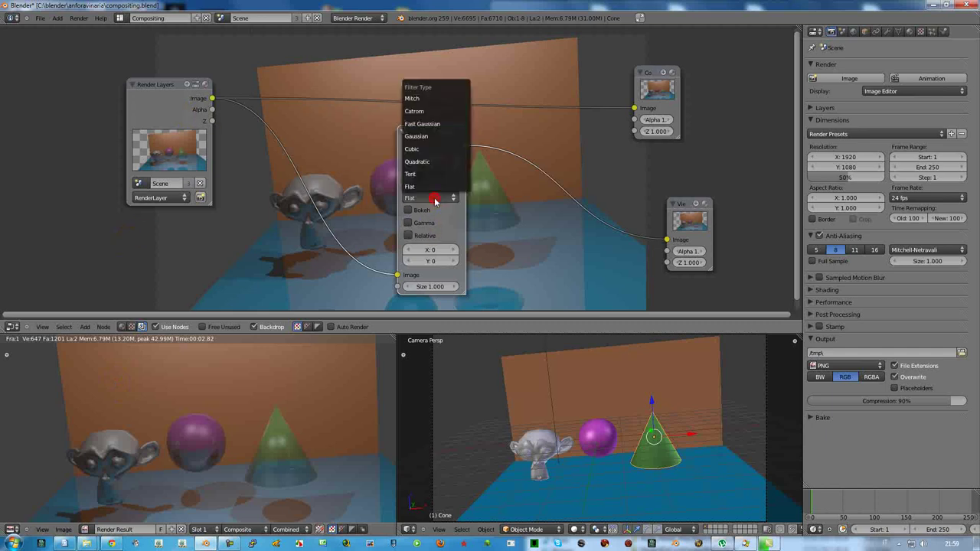
{"action": "left_click", "coordinate": [425, 124]}
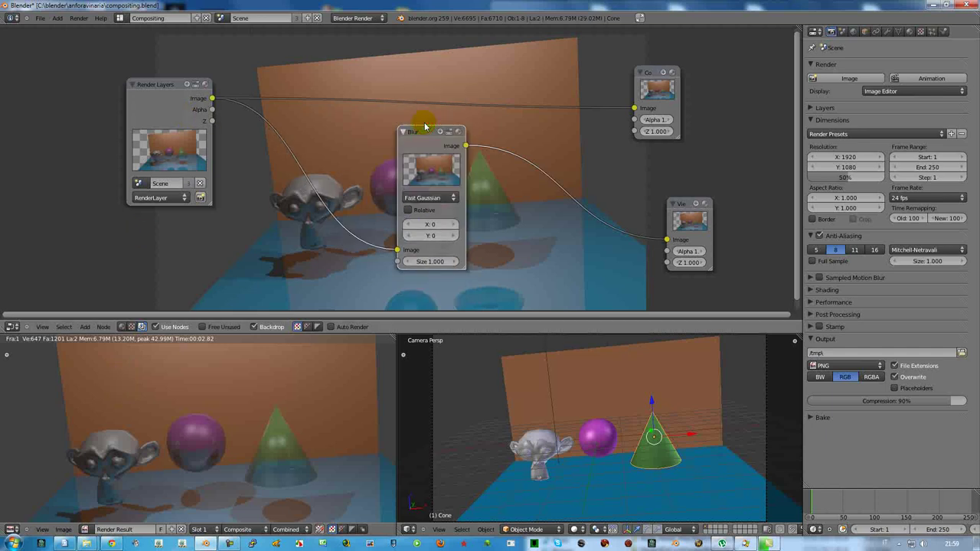
{"action": "left_click_drag", "start_coordinate": [425, 133], "coordinate": [490, 154]}
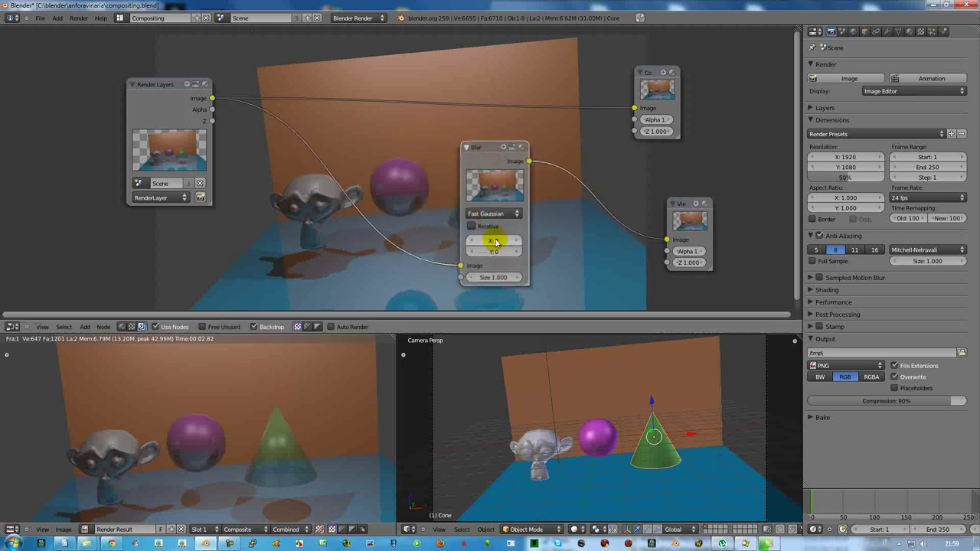
{"action": "left_click", "coordinate": [518, 242]}
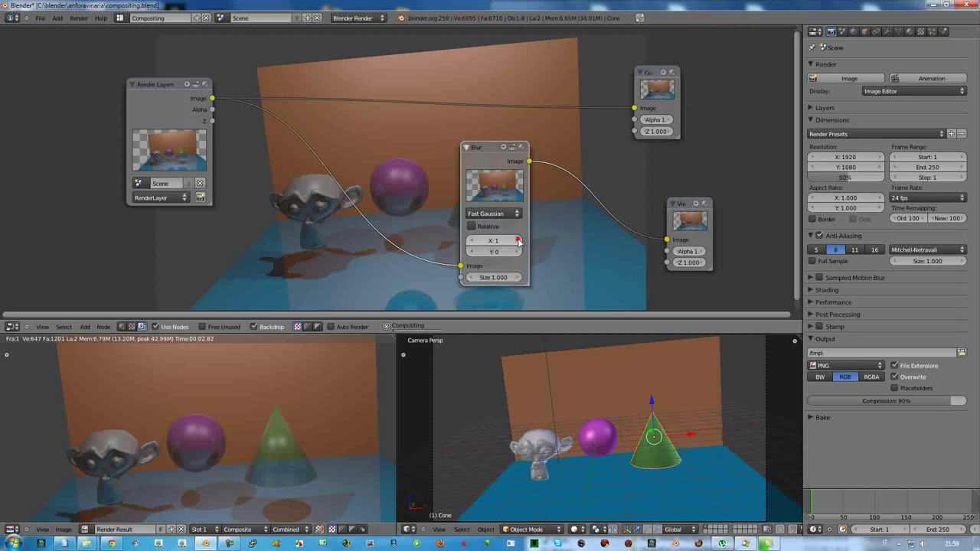
{"action": "left_click", "coordinate": [519, 242]}
{"action": "left_click", "coordinate": [518, 242]}
{"action": "left_click", "coordinate": [518, 242]}
{"action": "left_click", "coordinate": [518, 242]}
{"action": "left_click", "coordinate": [518, 242]}
{"action": "left_click", "coordinate": [519, 242]}
{"action": "left_click", "coordinate": [518, 242]}
{"action": "left_click", "coordinate": [519, 242]}
{"action": "left_click", "coordinate": [519, 242]}
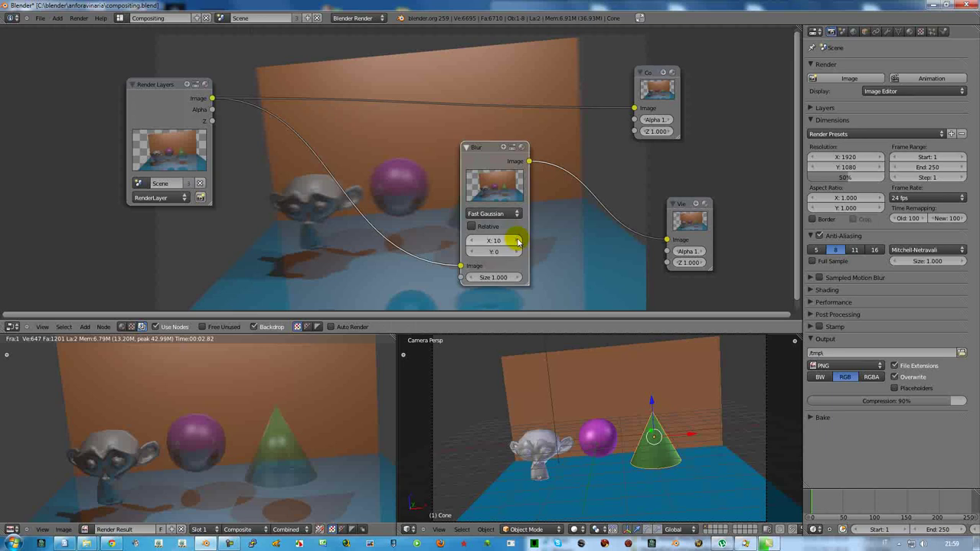
Reposition the Blur node further left, then bring up the Add > Color node list
{"action": "left_click", "coordinate": [83, 487]}
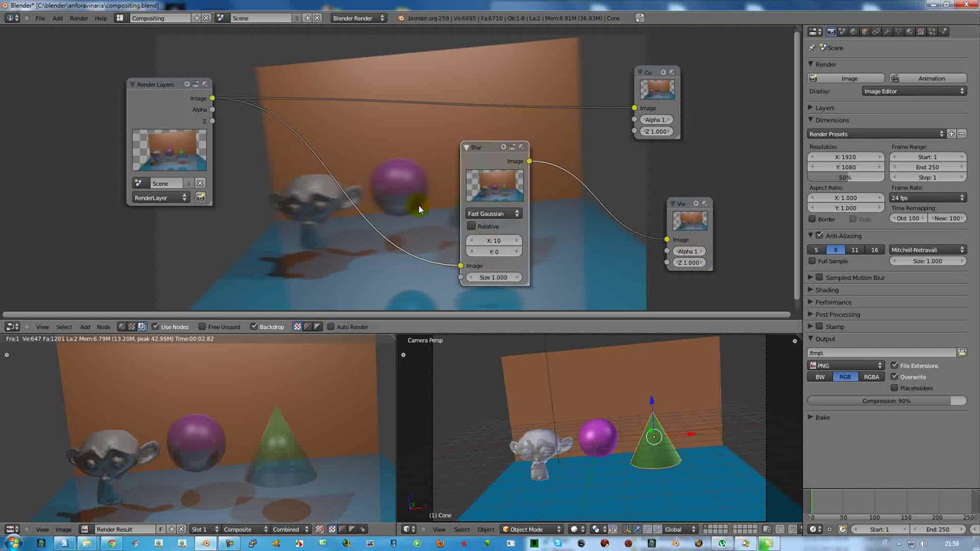
{"action": "left_click_drag", "start_coordinate": [485, 147], "coordinate": [379, 160]}
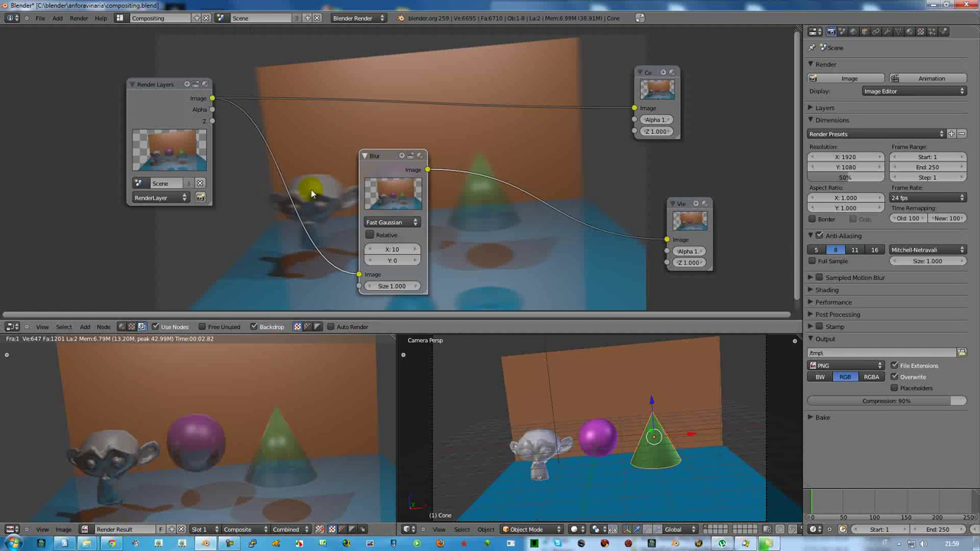
{"action": "mouse_move", "coordinate": [385, 154]}
{"action": "left_mouse_down"}
{"action": "mouse_move", "coordinate": [436, 161]}
{"action": "mouse_move", "coordinate": [432, 153]}
{"action": "left_mouse_up"}
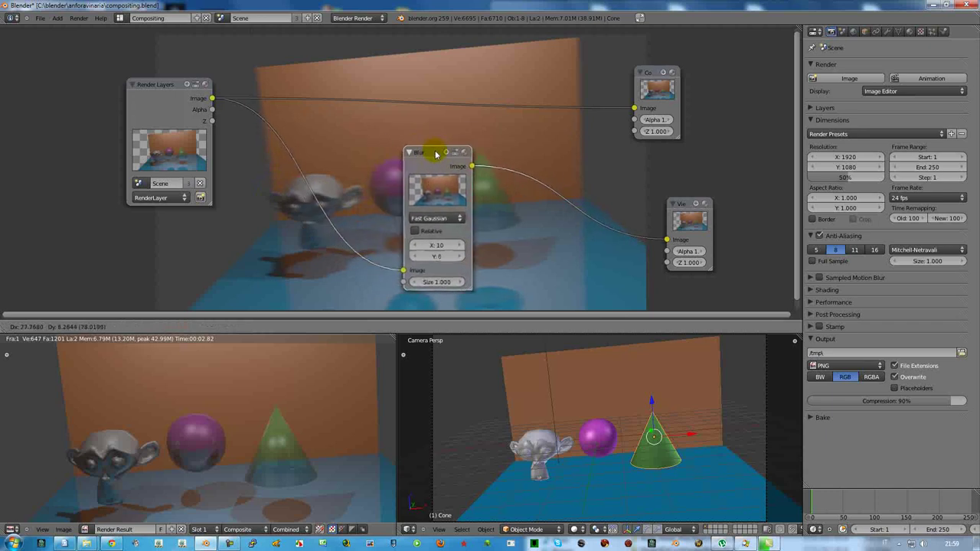
{"action": "left_click_drag", "start_coordinate": [433, 153], "coordinate": [433, 158]}
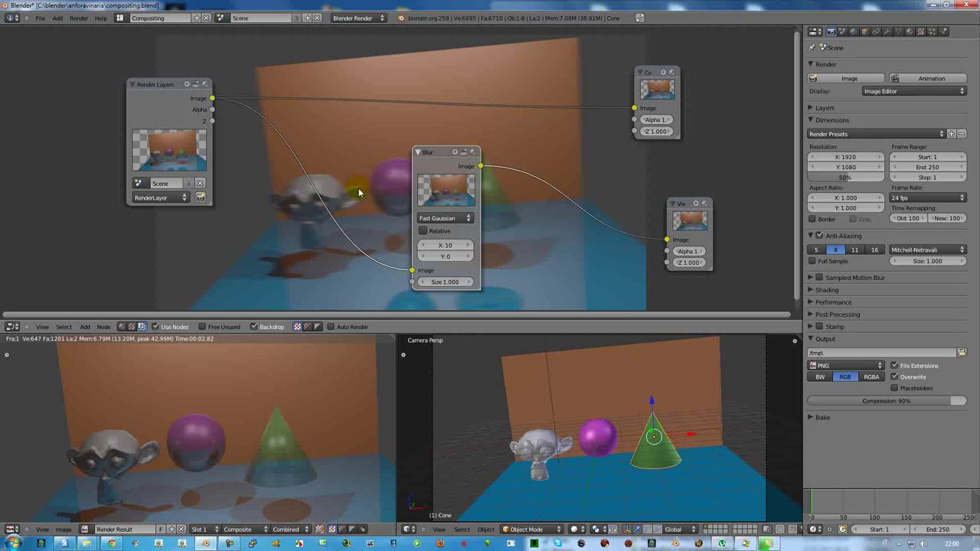
{"action": "mouse_move", "coordinate": [437, 156]}
{"action": "left_mouse_down"}
{"action": "mouse_move", "coordinate": [414, 167]}
{"action": "mouse_move", "coordinate": [439, 163]}
{"action": "left_mouse_up"}
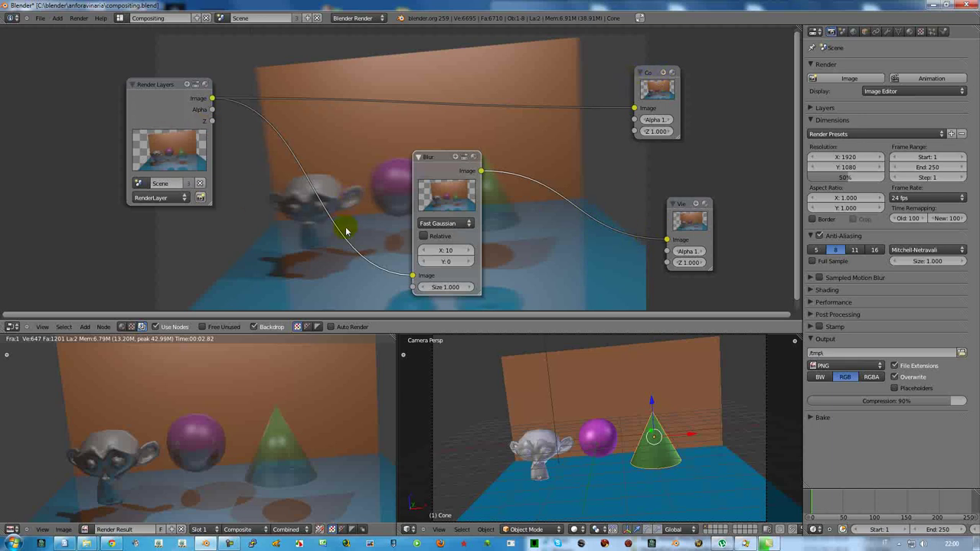
{"action": "left_click_drag", "start_coordinate": [434, 156], "coordinate": [340, 157]}
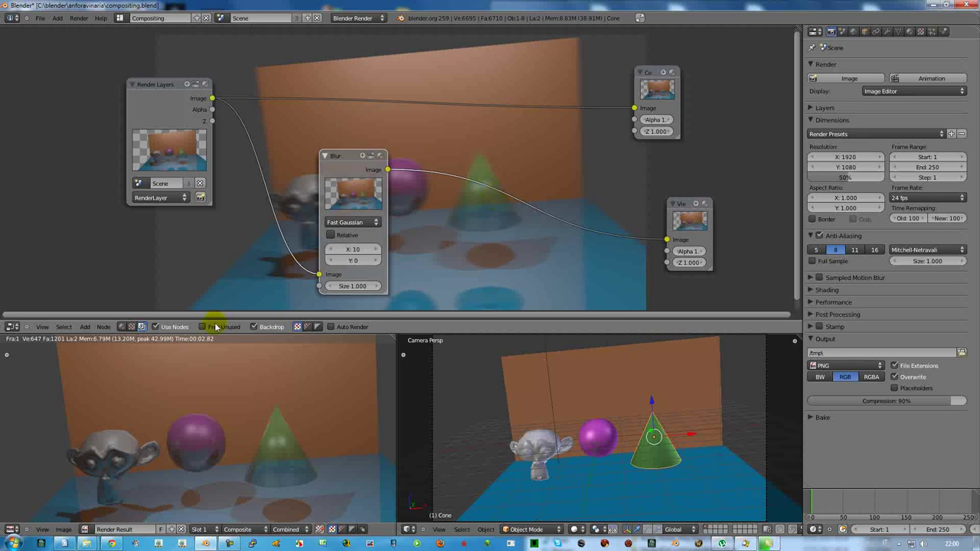
{"action": "left_click", "coordinate": [85, 327]}
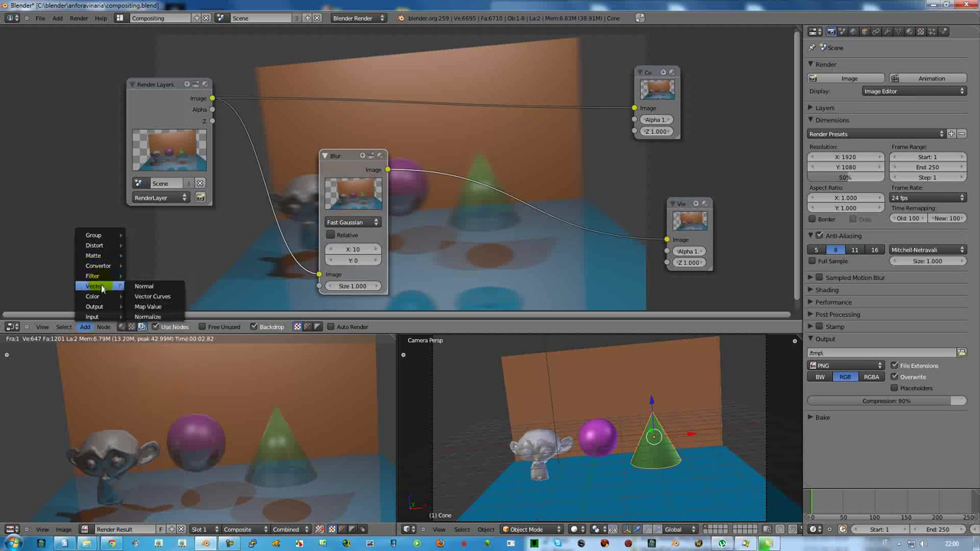
{"action": "mouse_move", "coordinate": [93, 296]}
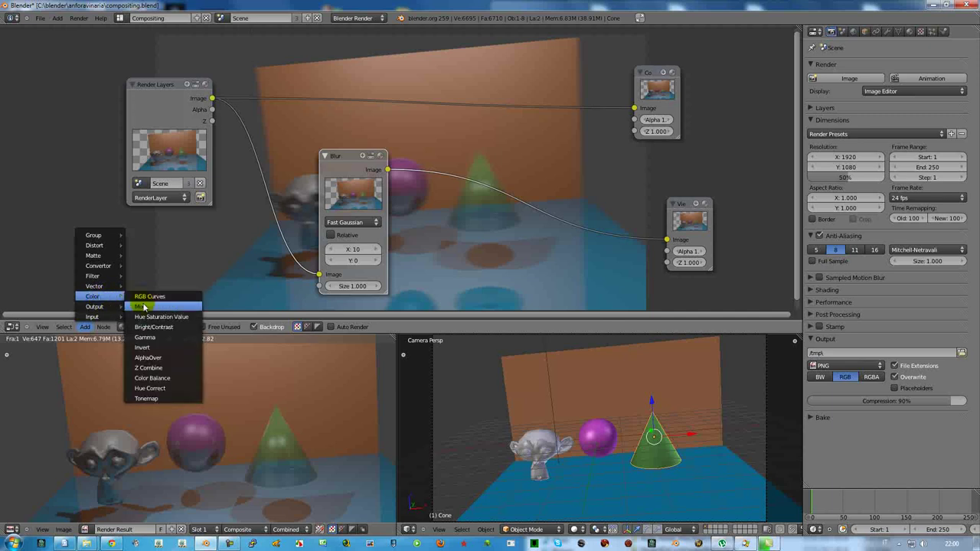
Insert a Mix node between Blur and Viewer and wire the Render Layers image into it
{"action": "left_click", "coordinate": [141, 306]}
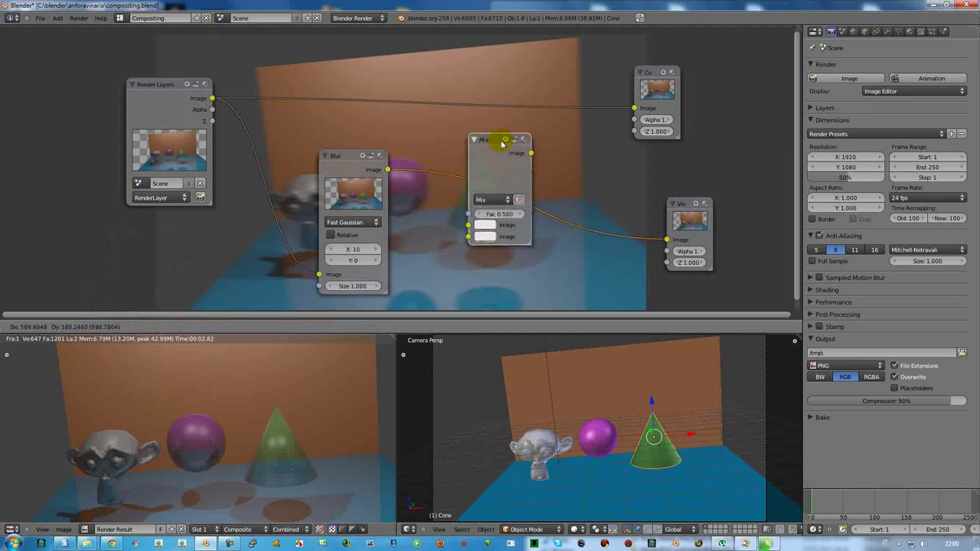
{"action": "left_click", "coordinate": [502, 144]}
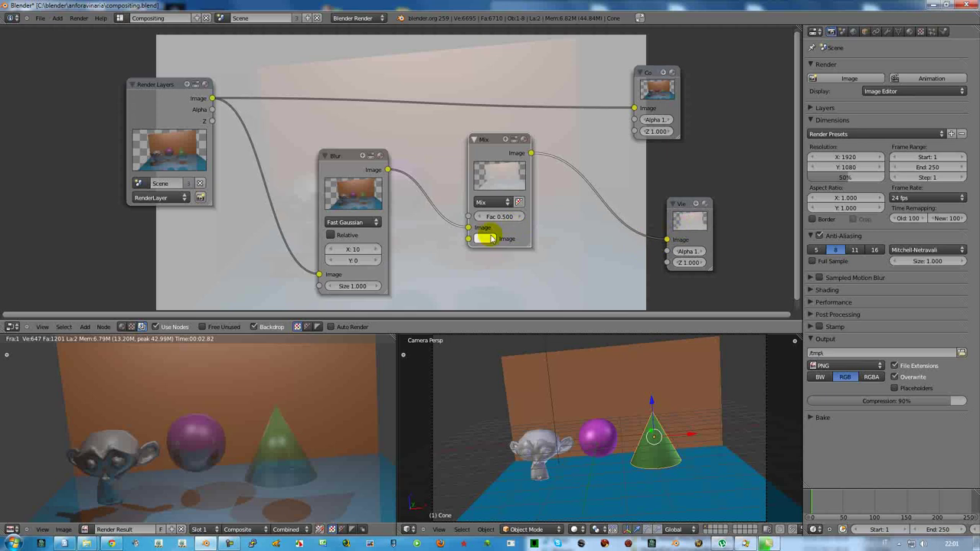
{"action": "mouse_move", "coordinate": [634, 108]}
{"action": "left_mouse_down"}
{"action": "mouse_move", "coordinate": [508, 110]}
{"action": "mouse_move", "coordinate": [468, 239]}
{"action": "left_mouse_up"}
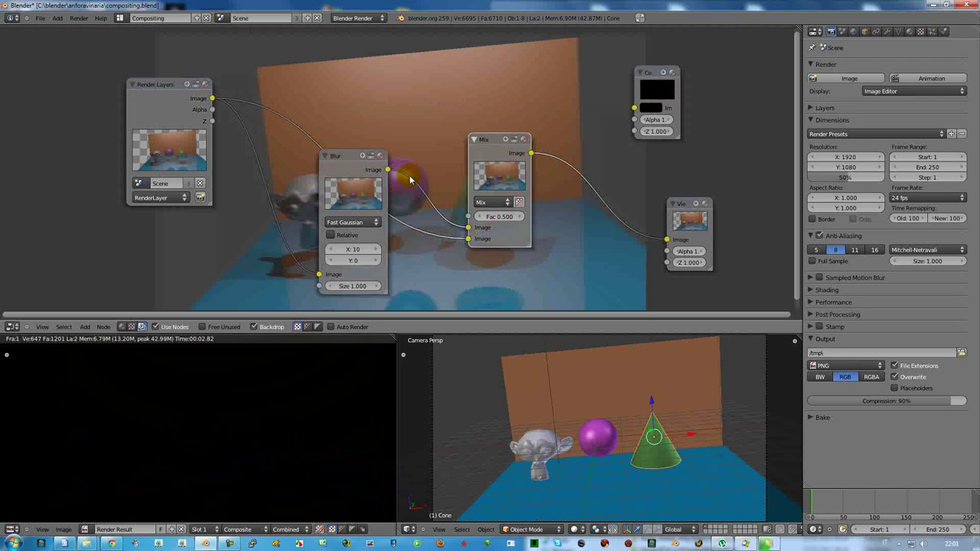
Move the Blur and Render Layers nodes to the top-left of the editor
{"action": "left_click", "coordinate": [342, 157]}
{"action": "left_click_drag", "start_coordinate": [342, 157], "coordinate": [200, 151]}
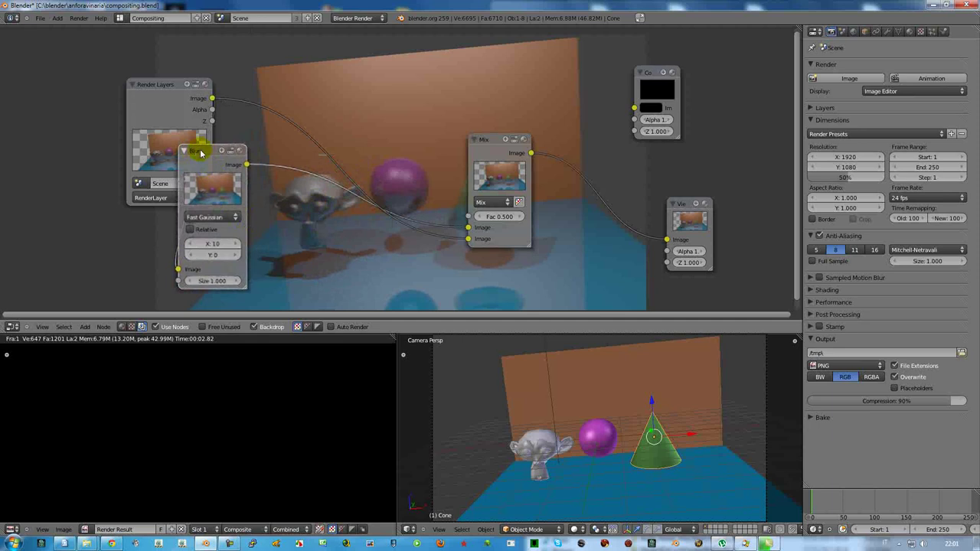
{"action": "left_click_drag", "start_coordinate": [160, 85], "coordinate": [69, 47]}
{"action": "left_click_drag", "start_coordinate": [201, 153], "coordinate": [182, 137]}
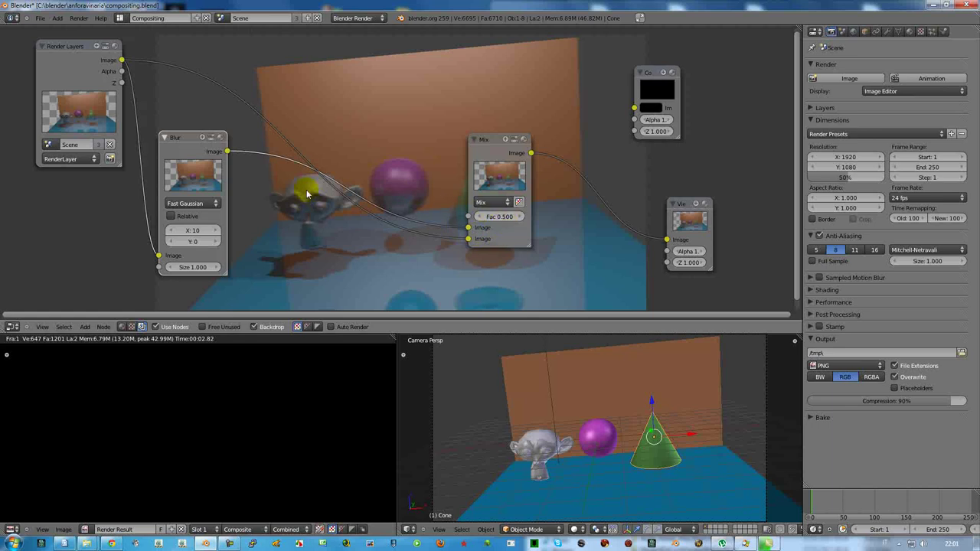
Connect Blur to the Mix node's second Image input and set Fac to 0.5
{"action": "left_click", "coordinate": [503, 219]}
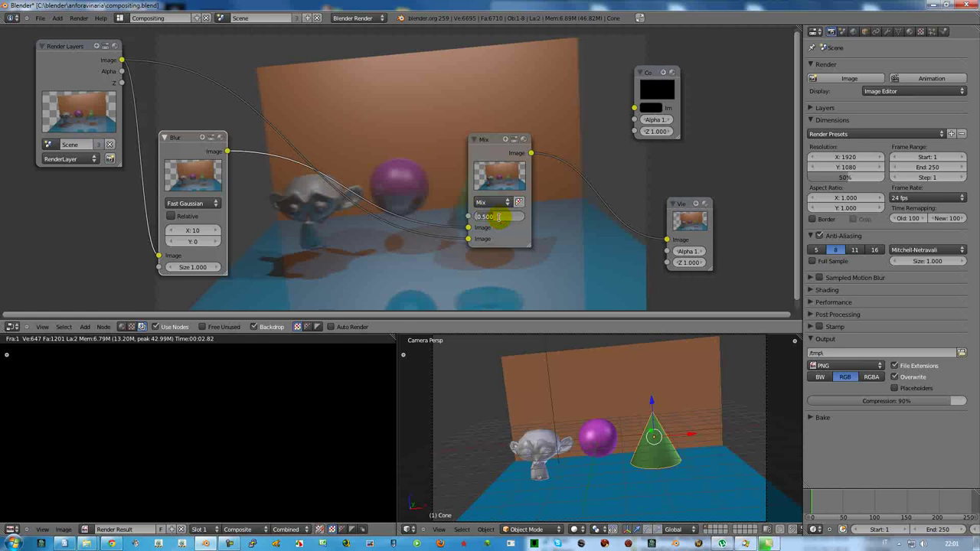
{"action": "type", "text": "0"}
{"action": "key", "text": "Return"}
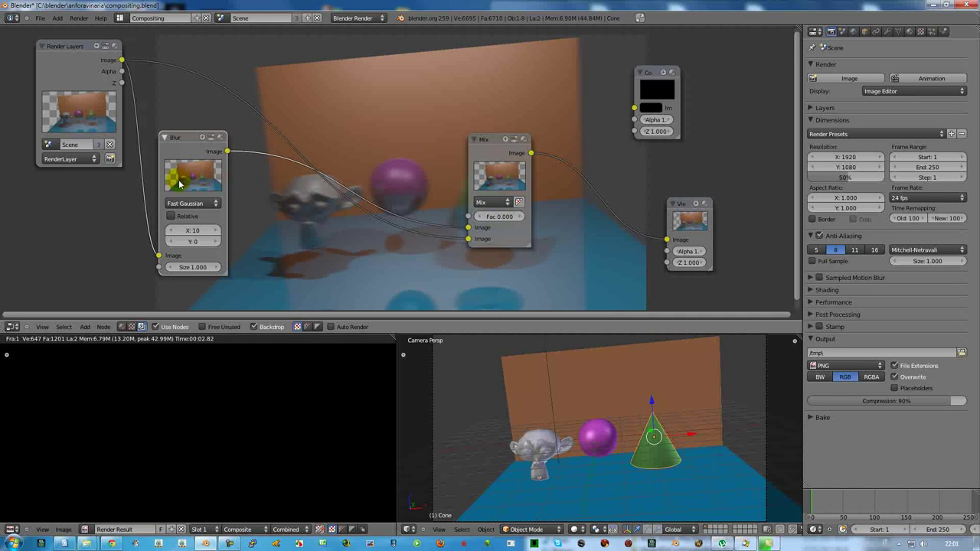
{"action": "left_click_drag", "start_coordinate": [443, 240], "coordinate": [468, 239]}
{"action": "left_click", "coordinate": [499, 217]}
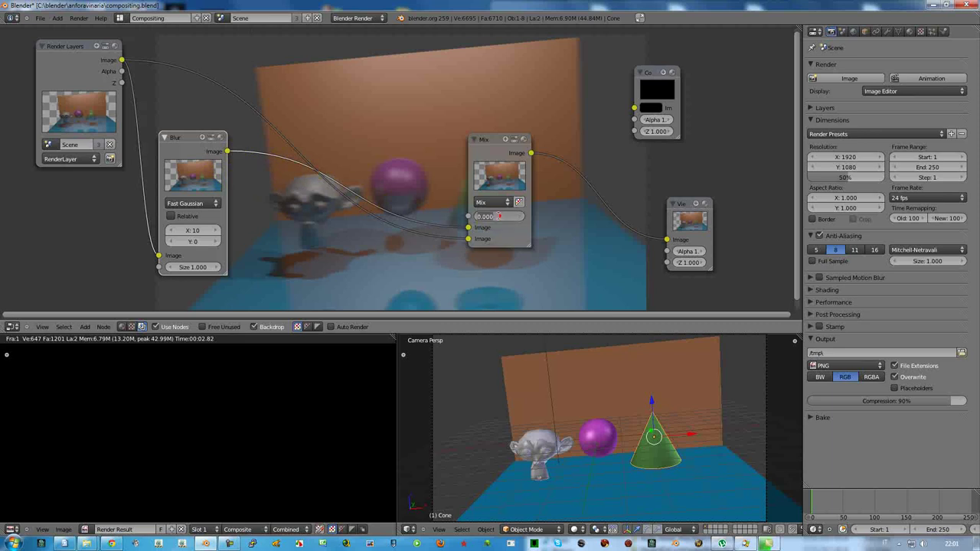
{"action": "type", "text": "1"}
{"action": "key", "text": "Return"}
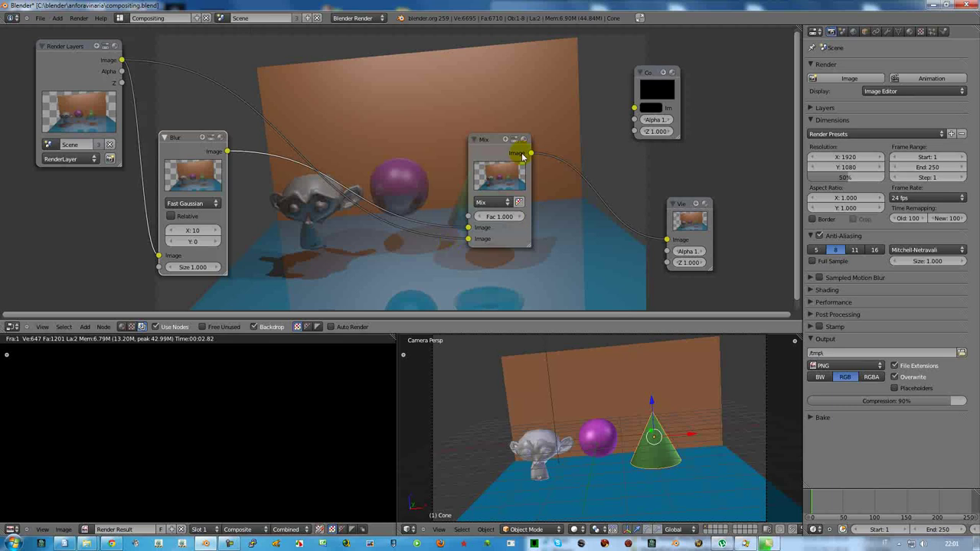
{"action": "left_click", "coordinate": [519, 202]}
{"action": "left_click", "coordinate": [518, 203]}
{"action": "left_click", "coordinate": [505, 202]}
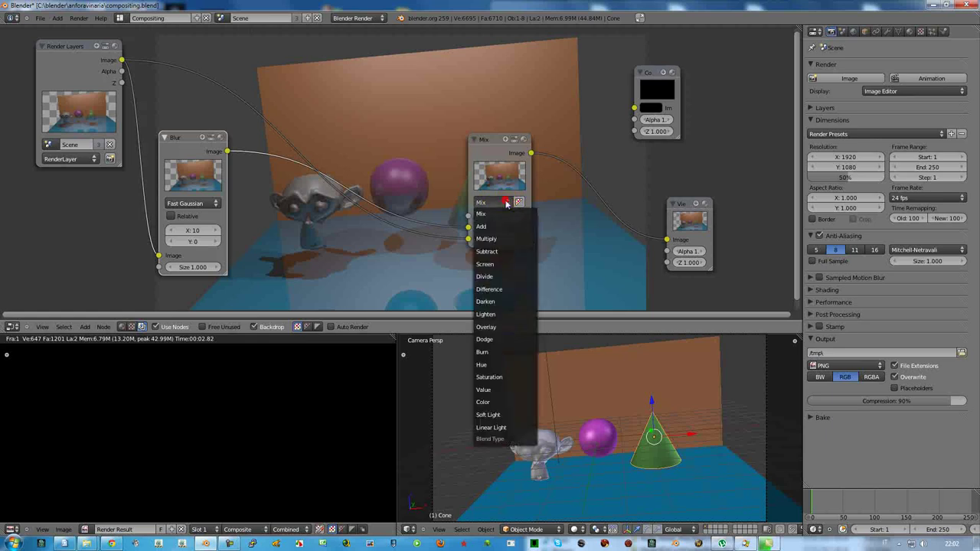
{"action": "left_click", "coordinate": [497, 203]}
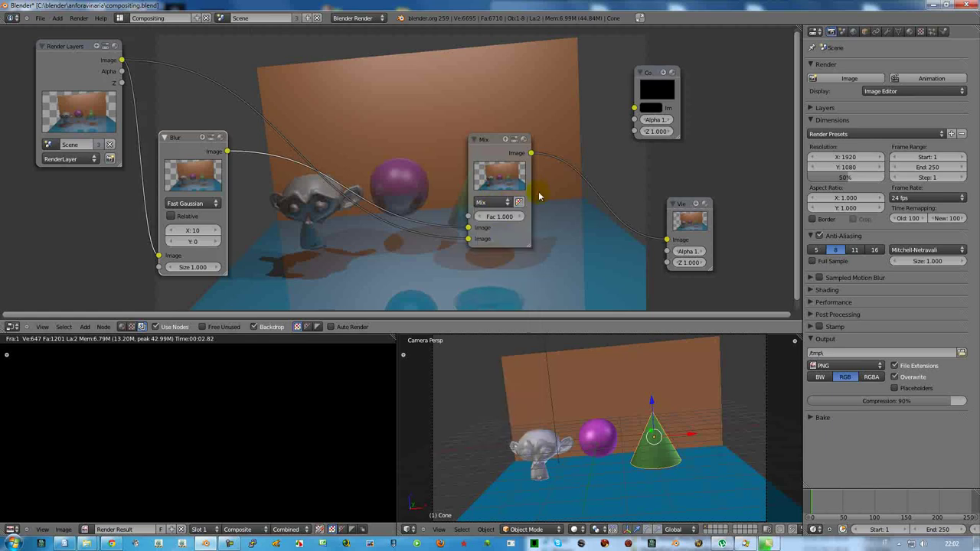
{"action": "left_click", "coordinate": [497, 217]}
{"action": "type", "text": "0.5"}
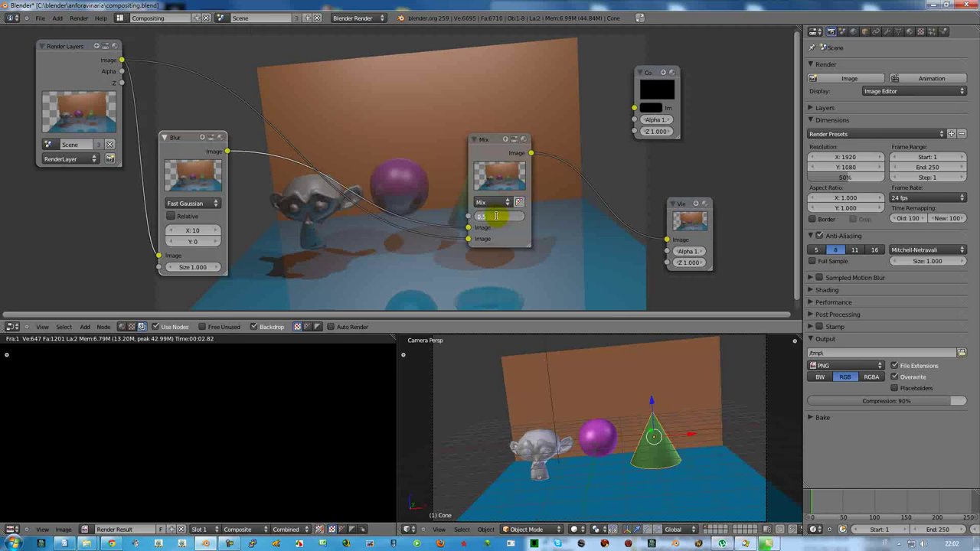
{"action": "key", "text": "Return"}
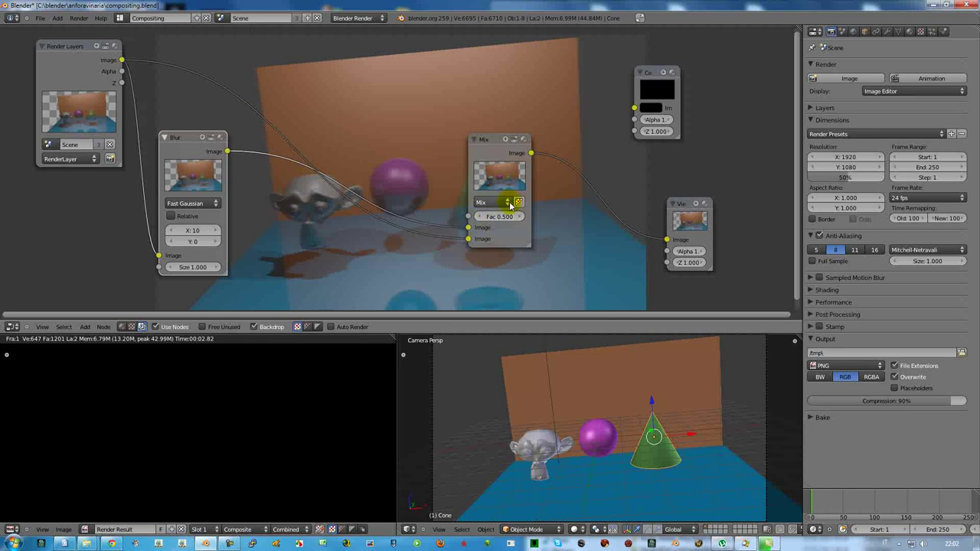
Try Add and Multiply blend modes, settling on Subtract
{"action": "left_click", "coordinate": [510, 204]}
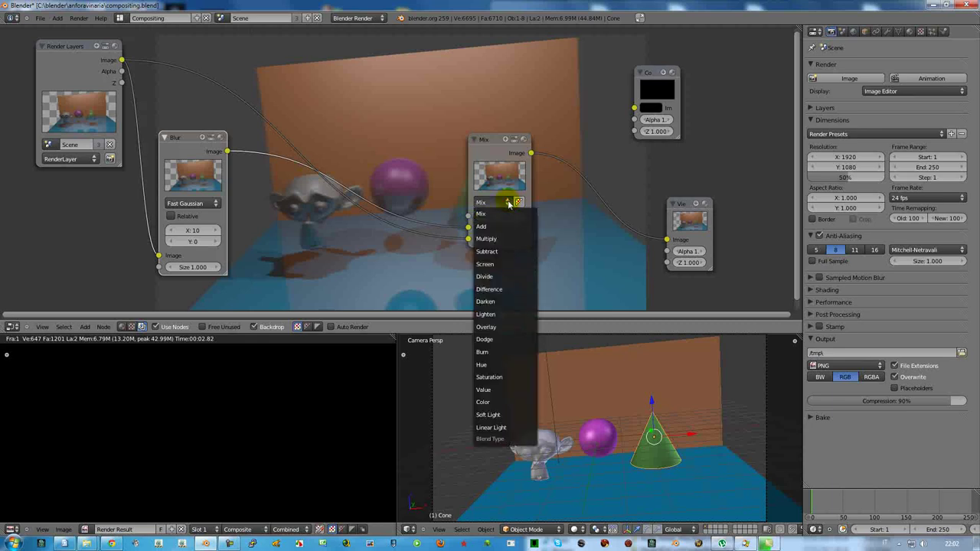
{"action": "left_click", "coordinate": [495, 227]}
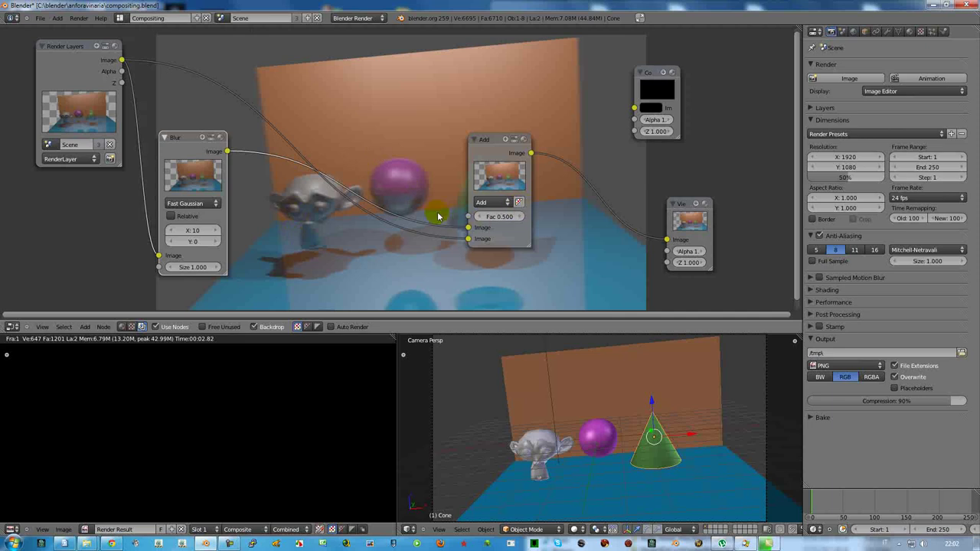
{"action": "left_click", "coordinate": [505, 206]}
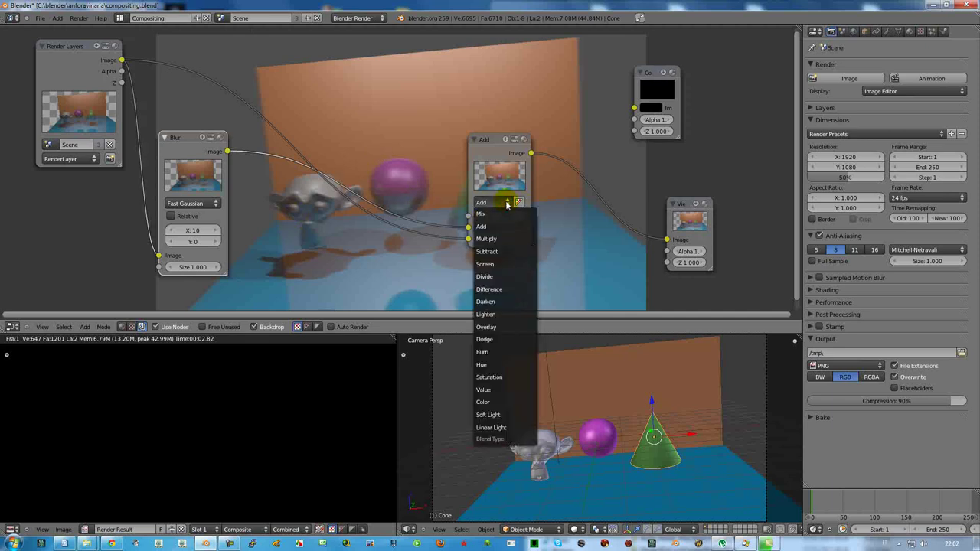
{"action": "left_click", "coordinate": [494, 240]}
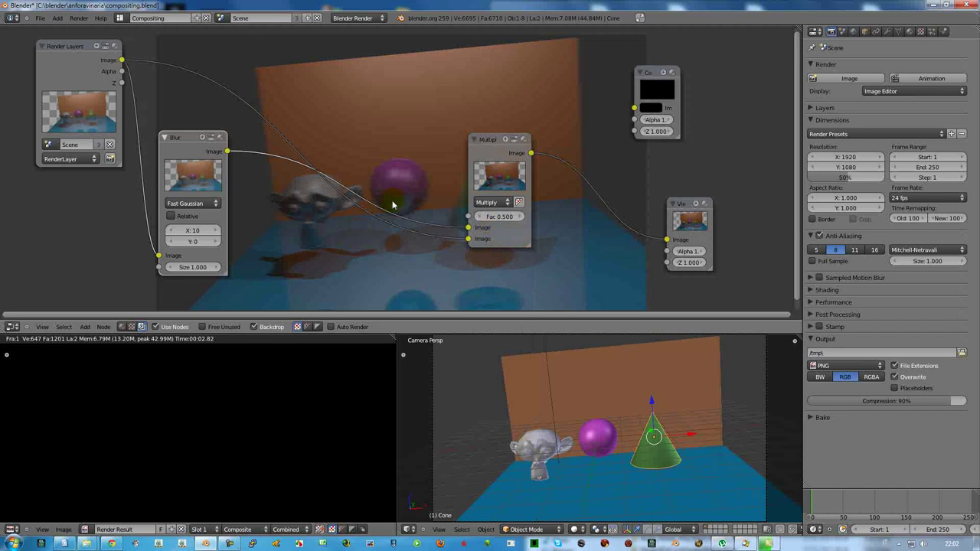
{"action": "left_click", "coordinate": [503, 202]}
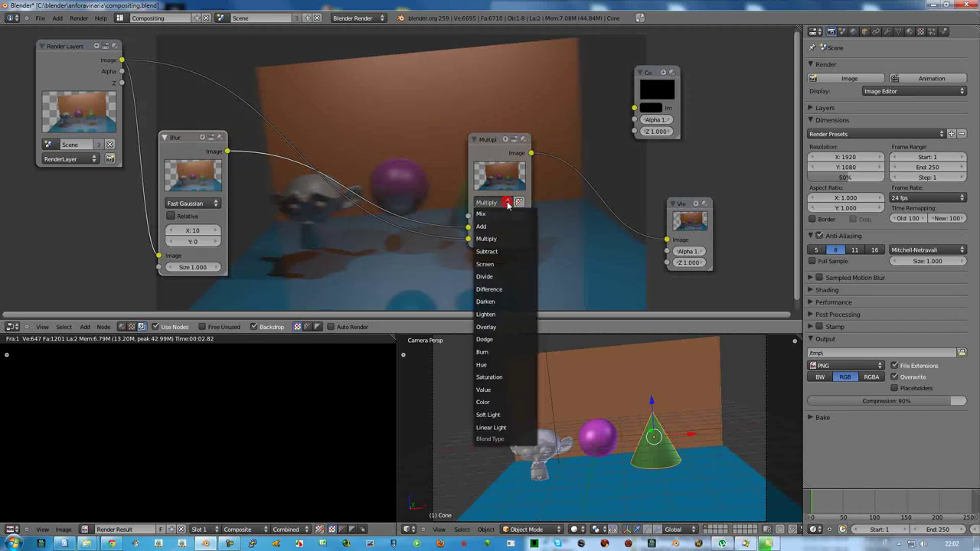
{"action": "left_click", "coordinate": [486, 252]}
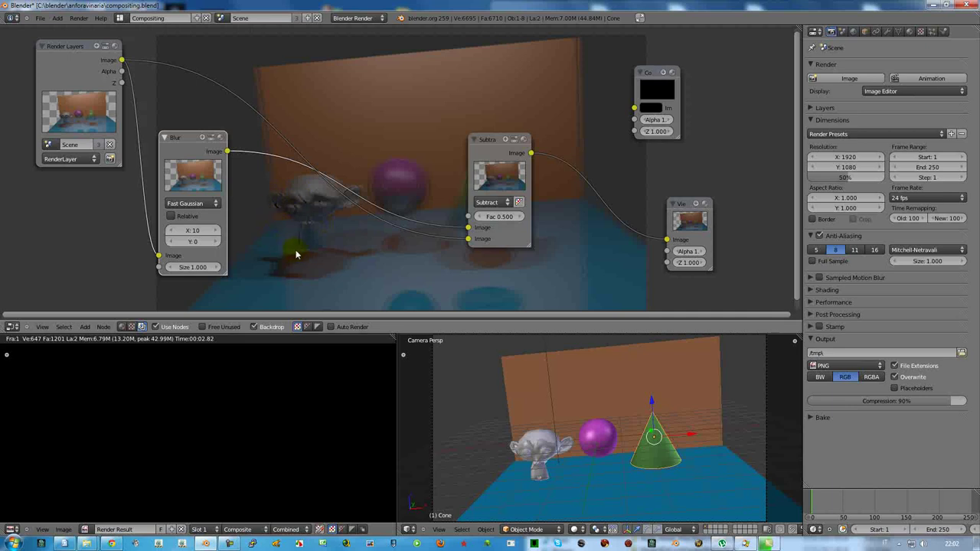
Switch the blend node to Screen and link the Render Layers image directly into Composite
{"action": "left_click", "coordinate": [505, 203]}
{"action": "mouse_move", "coordinate": [490, 141]}
{"action": "left_mouse_down"}
{"action": "mouse_move", "coordinate": [528, 168]}
{"action": "mouse_move", "coordinate": [511, 167]}
{"action": "left_mouse_up"}
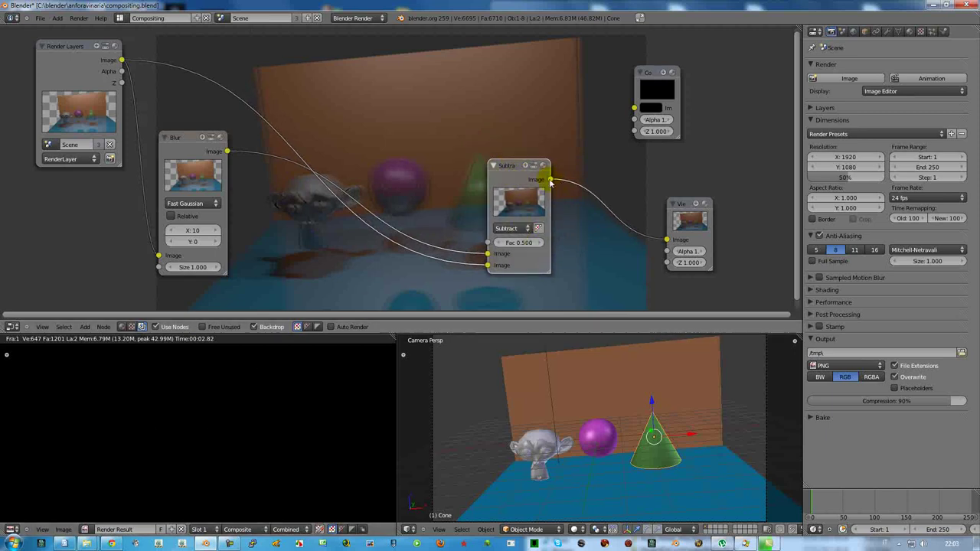
{"action": "left_click_drag", "start_coordinate": [585, 159], "coordinate": [634, 107]}
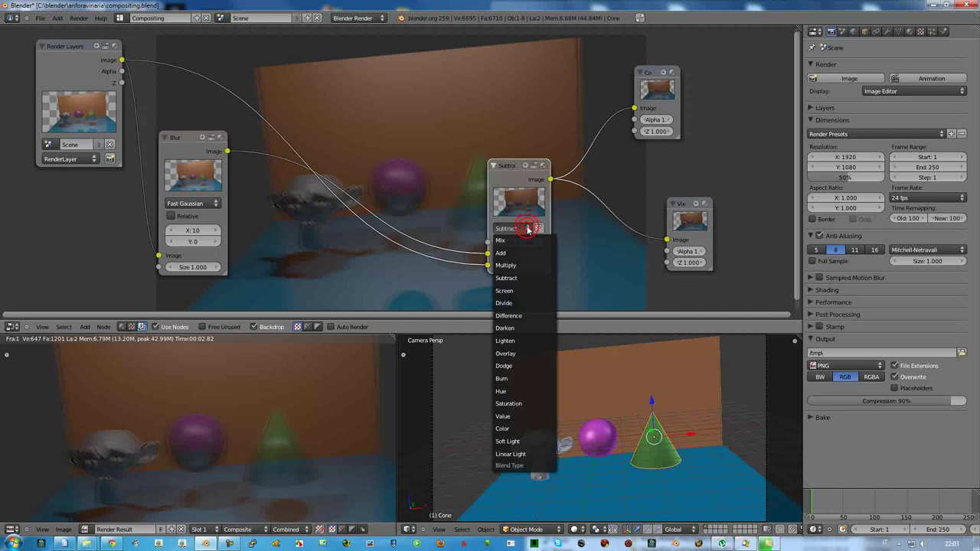
{"action": "left_click", "coordinate": [510, 291]}
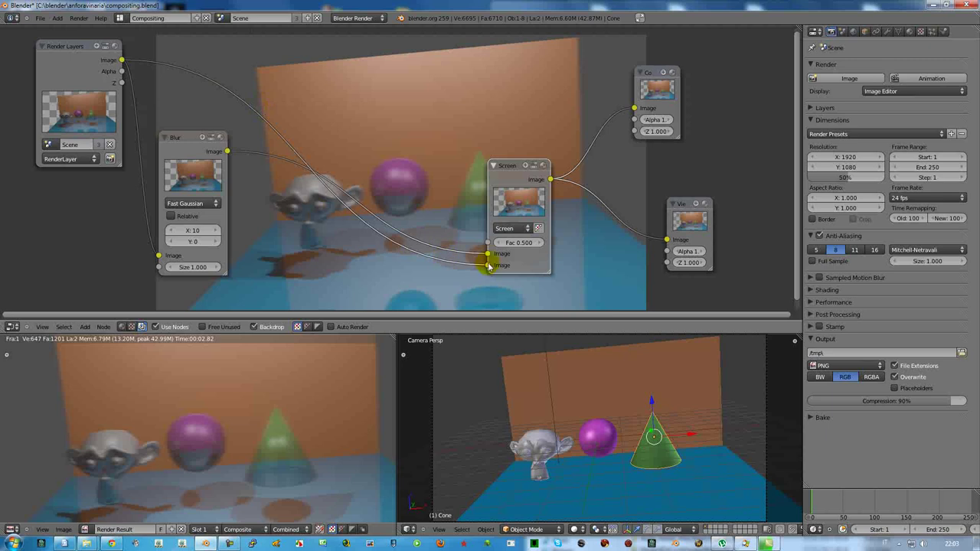
{"action": "left_click_drag", "start_coordinate": [633, 109], "coordinate": [592, 136]}
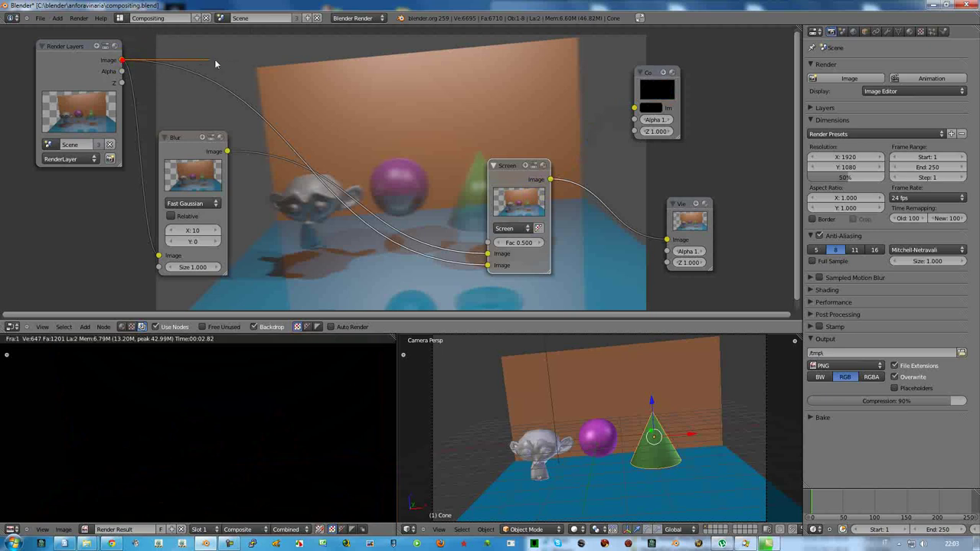
{"action": "left_click_drag", "start_coordinate": [215, 64], "coordinate": [632, 107]}
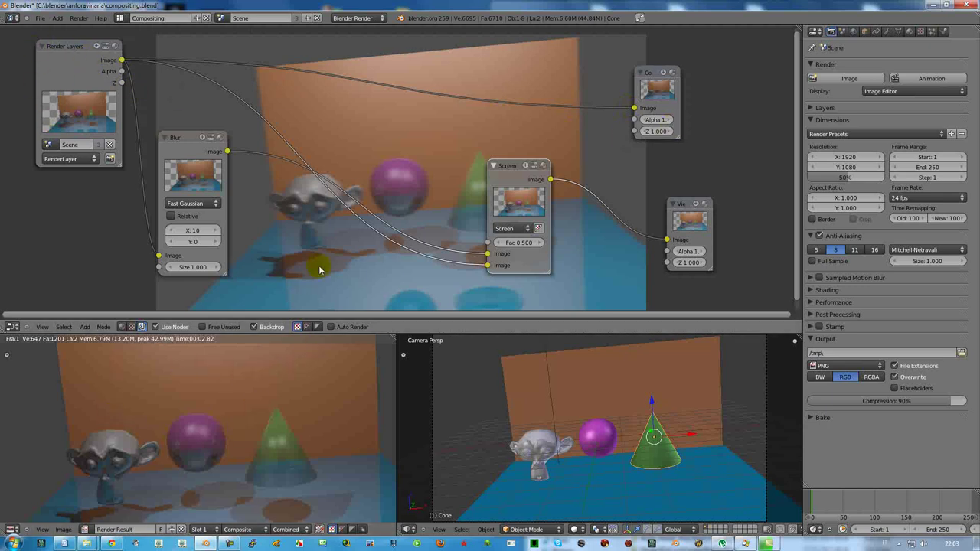
Try Divide, Difference, Darken, Lighten and Overlay blend modes on the mix node
{"action": "left_click", "coordinate": [530, 230]}
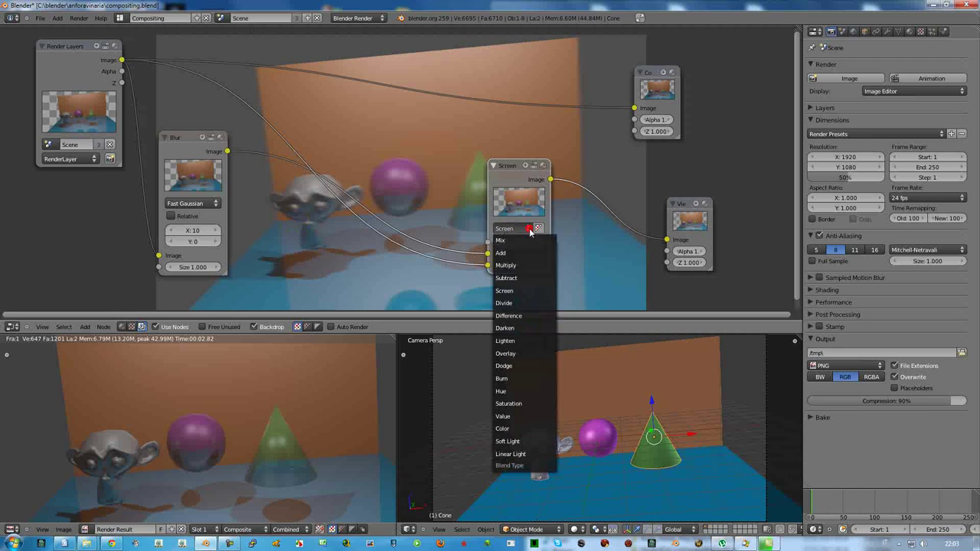
{"action": "left_click", "coordinate": [513, 304]}
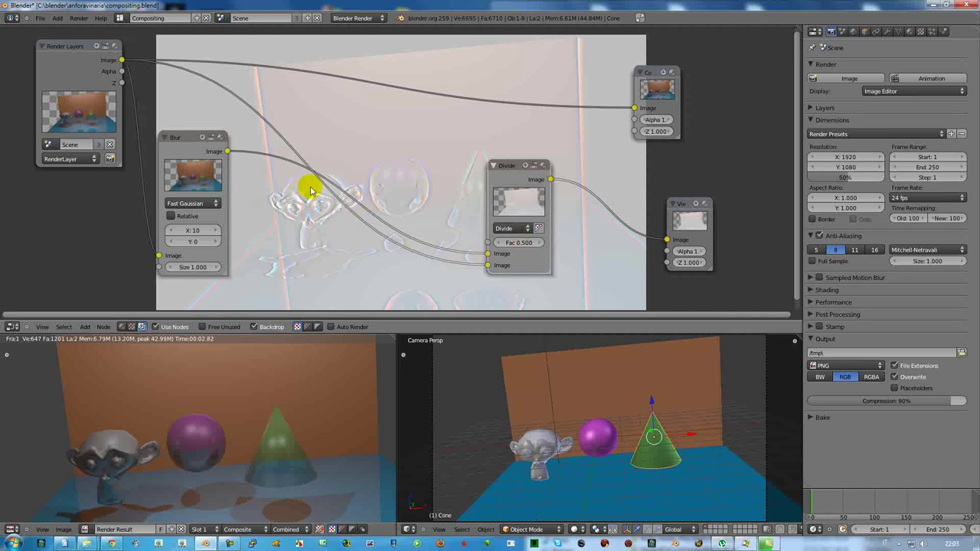
{"action": "left_click", "coordinate": [527, 229]}
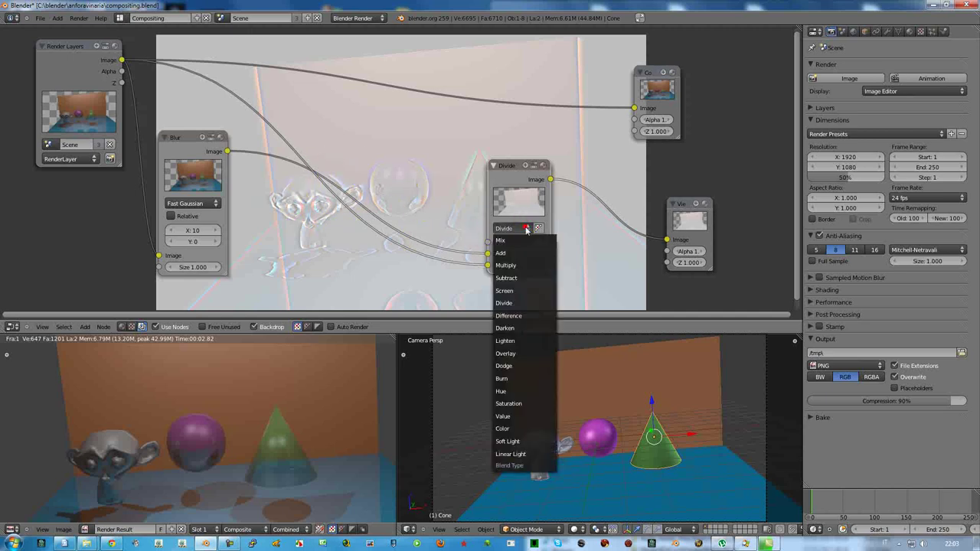
{"action": "left_click", "coordinate": [514, 316]}
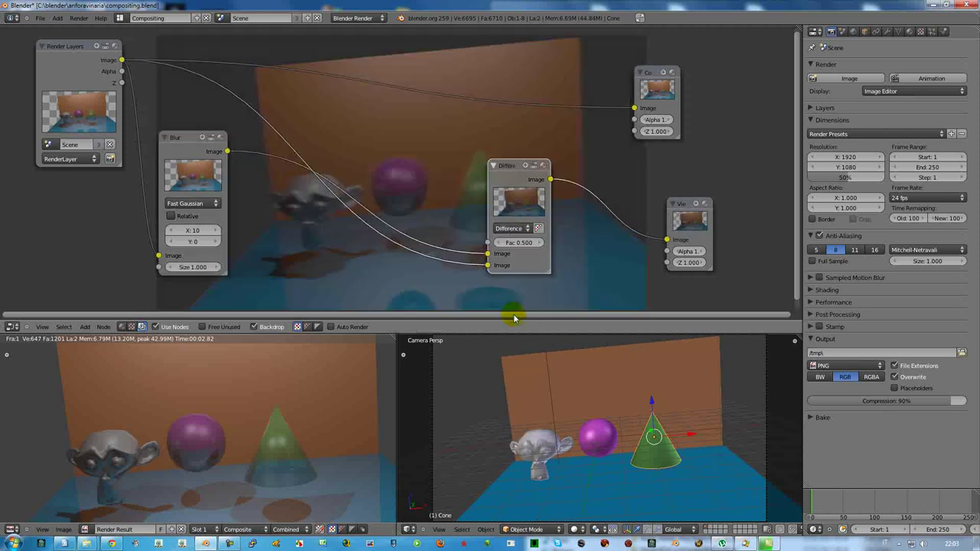
{"action": "left_click", "coordinate": [519, 231]}
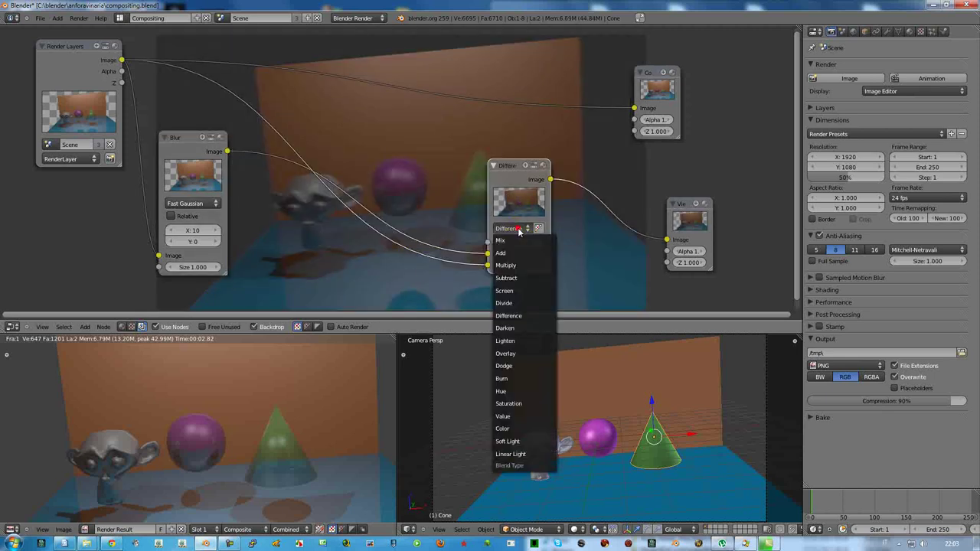
{"action": "left_click", "coordinate": [512, 328]}
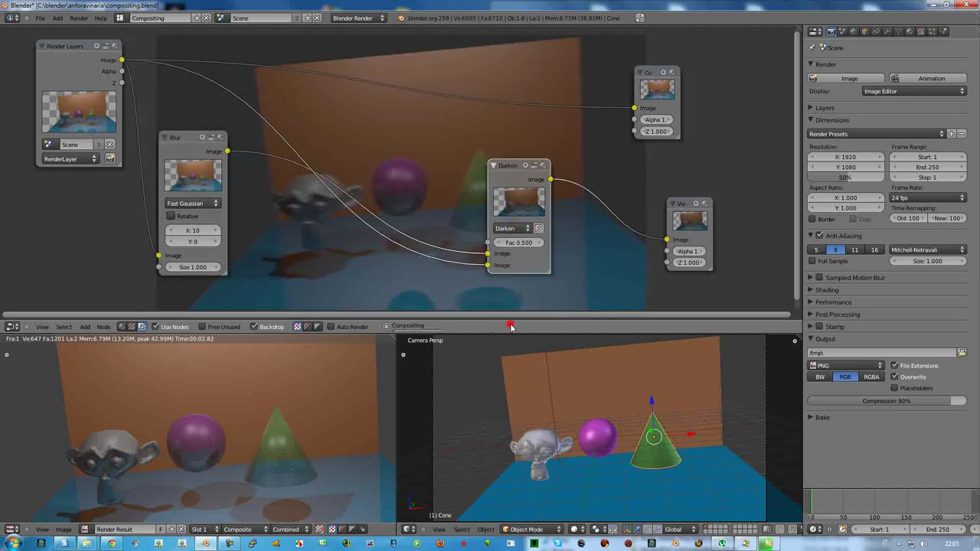
{"action": "left_click", "coordinate": [513, 229]}
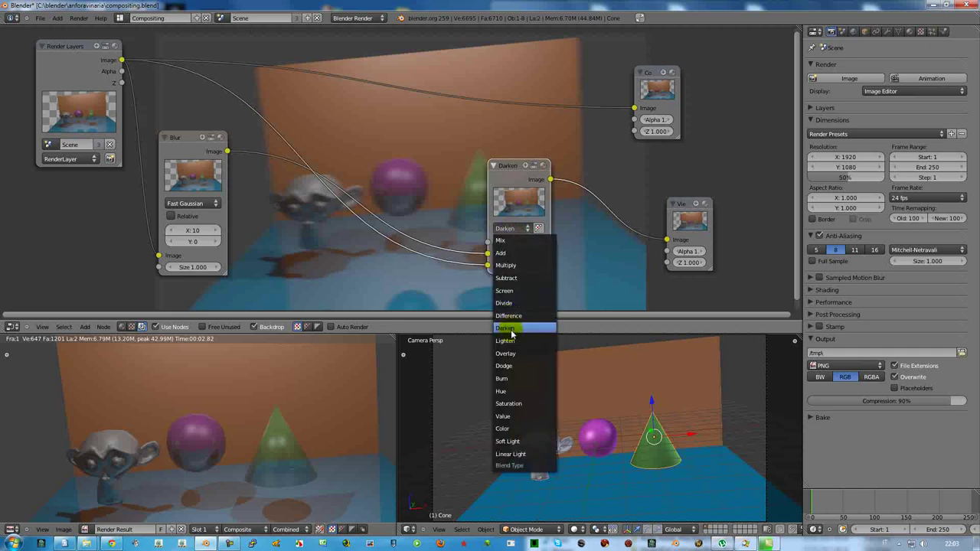
{"action": "left_click", "coordinate": [512, 341]}
{"action": "left_click", "coordinate": [519, 229]}
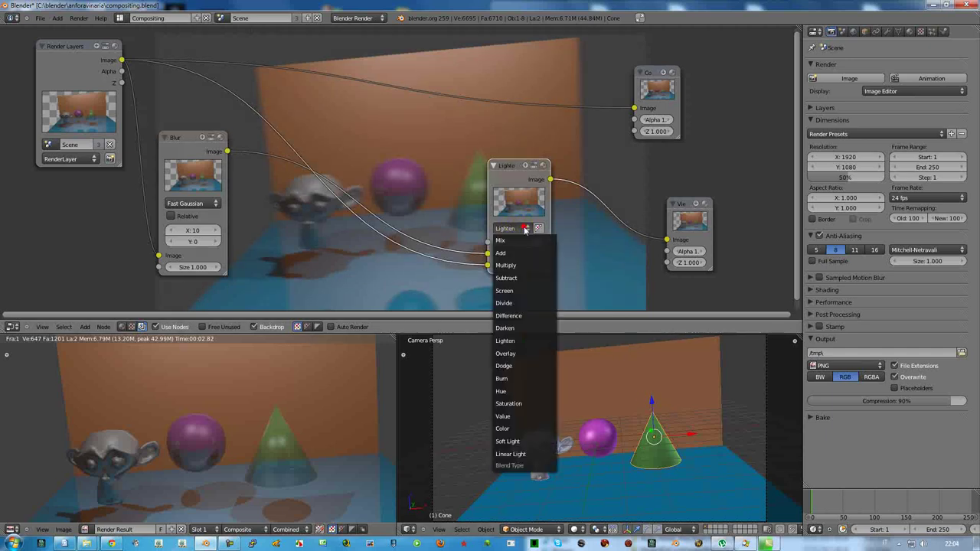
{"action": "left_click", "coordinate": [514, 351]}
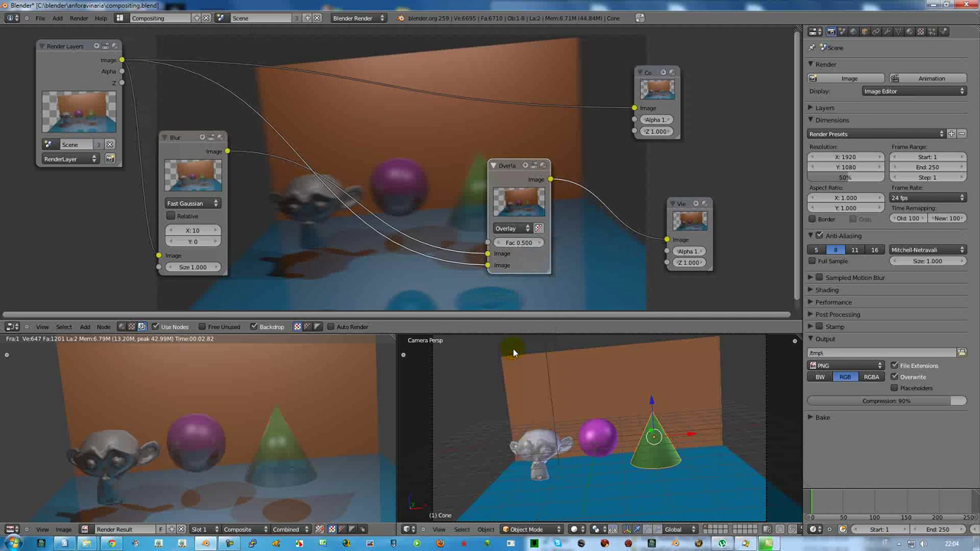
Pick Burn after trying Dodge, and lower the factor to 0.060
{"action": "left_click", "coordinate": [513, 229]}
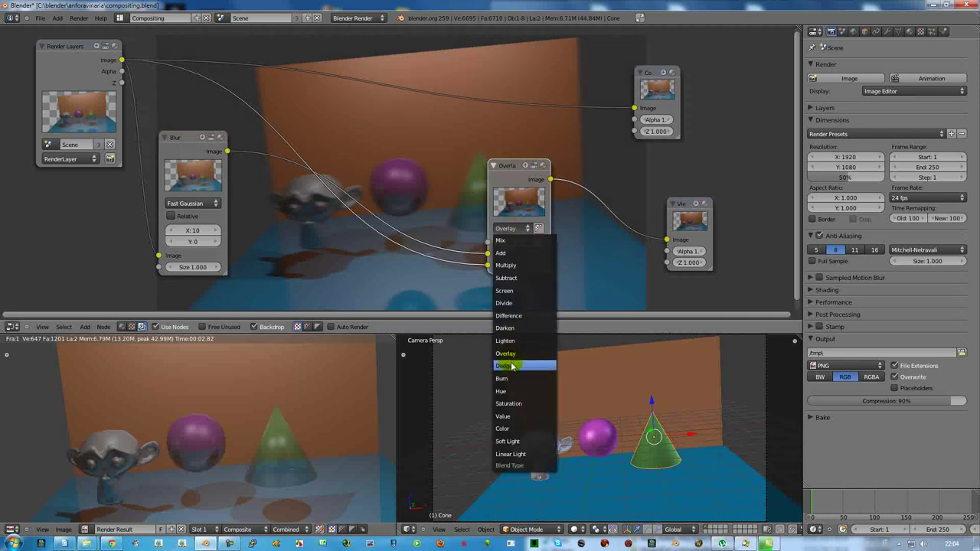
{"action": "left_click", "coordinate": [505, 366]}
{"action": "left_click", "coordinate": [514, 228]}
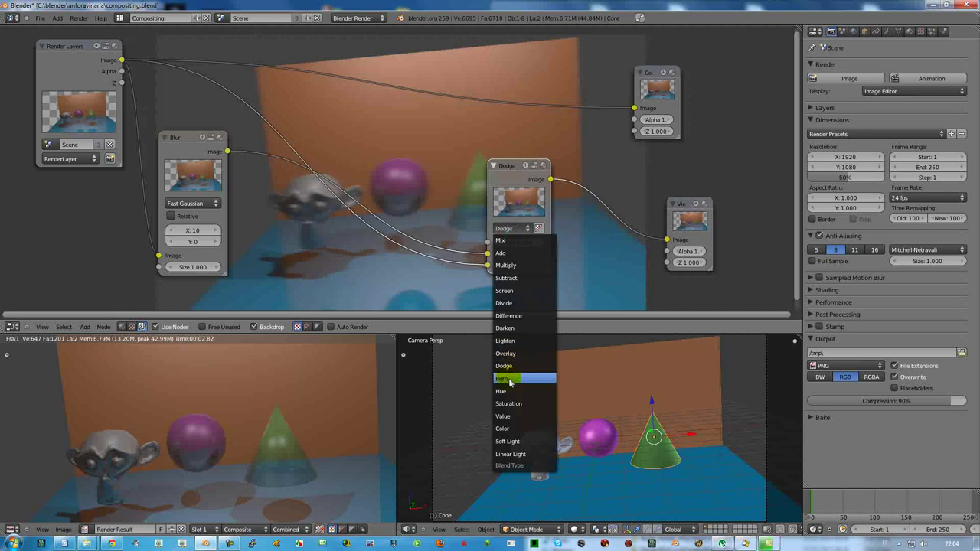
{"action": "left_click", "coordinate": [508, 378]}
{"action": "left_click", "coordinate": [519, 245]}
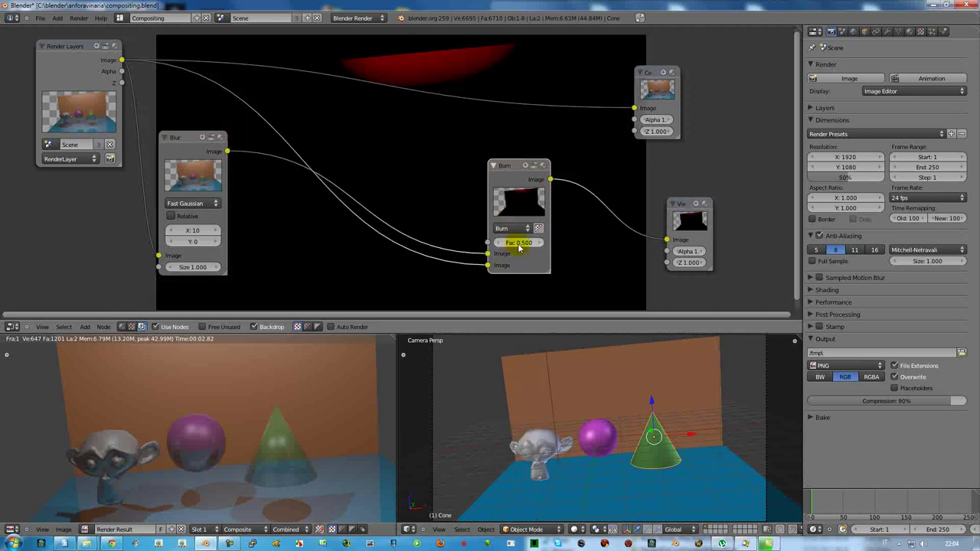
{"action": "left_click_drag", "start_coordinate": [524, 244], "coordinate": [512, 242]}
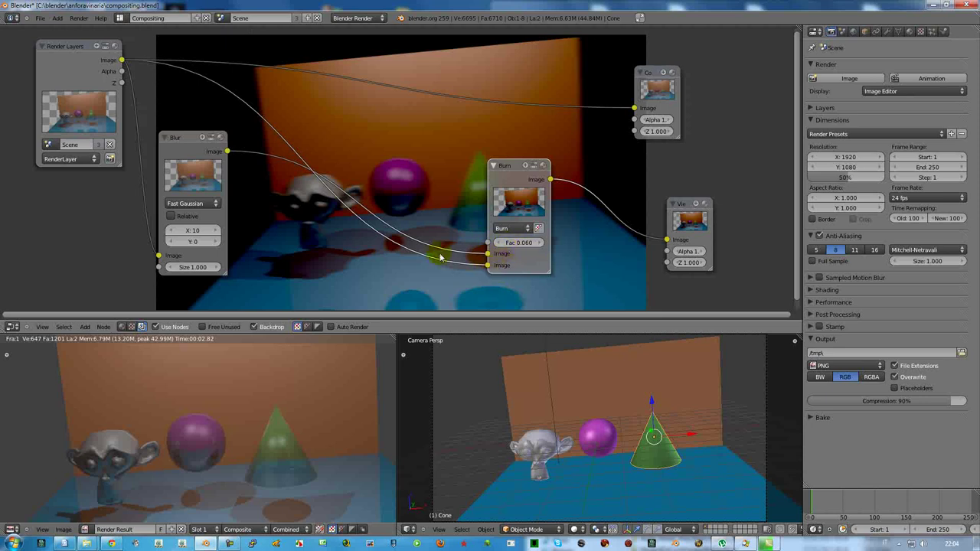
Try Hue at factor 0.5, then Saturation and Value blend modes
{"action": "left_click", "coordinate": [518, 228]}
{"action": "left_click", "coordinate": [502, 392]}
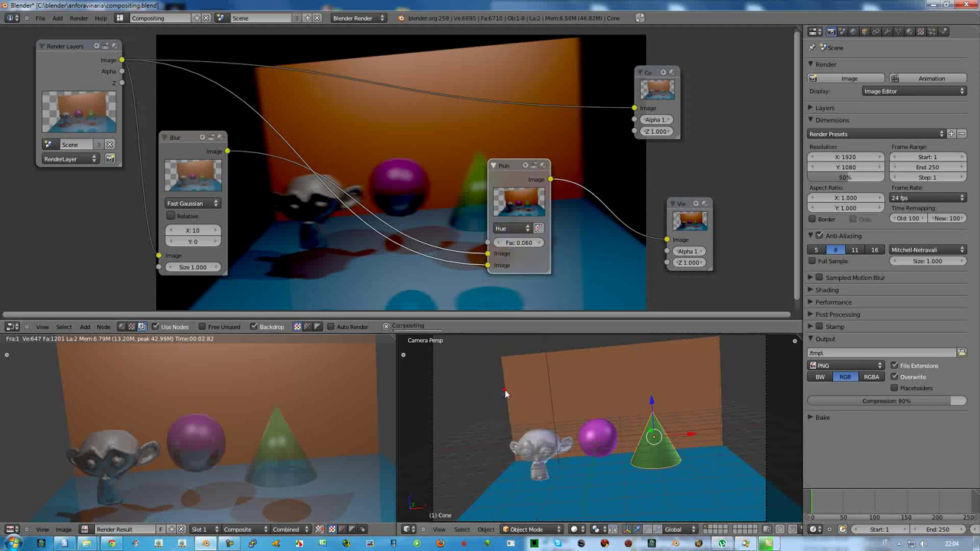
{"action": "left_click", "coordinate": [514, 242]}
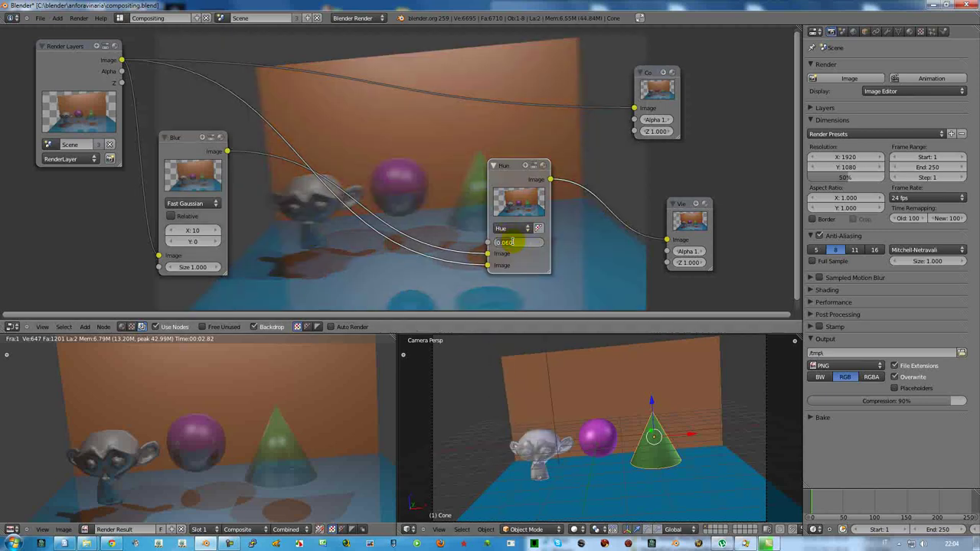
{"action": "type", "text": "0.5"}
{"action": "key", "text": "Return"}
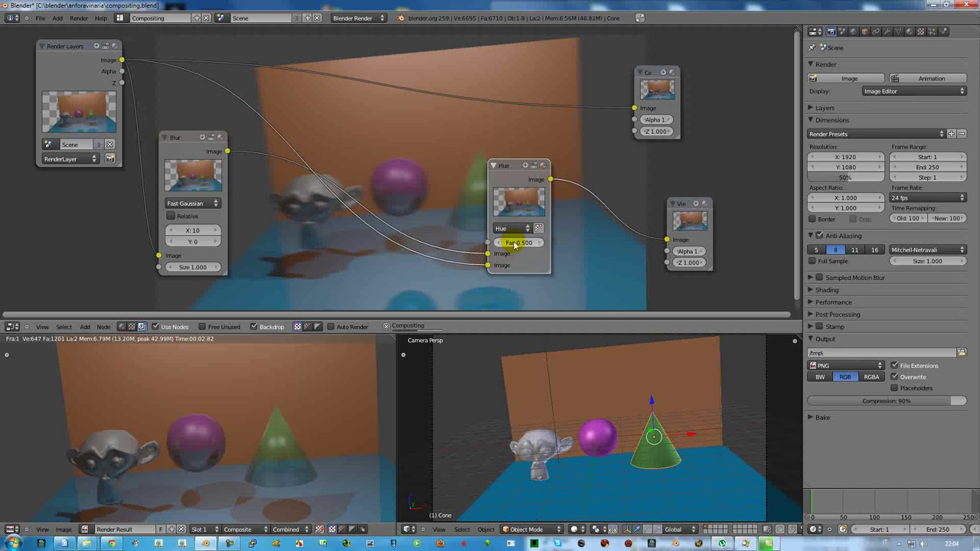
{"action": "left_click", "coordinate": [511, 228]}
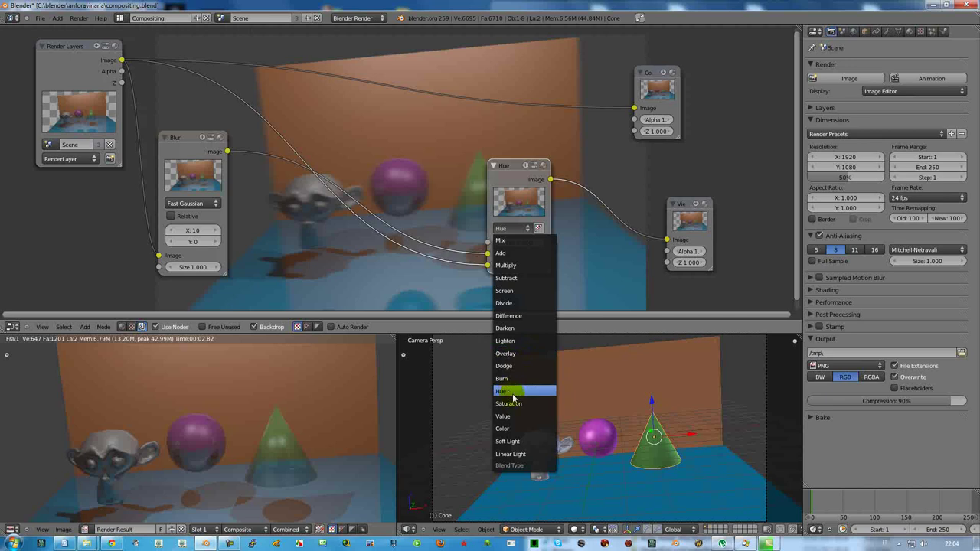
{"action": "left_click", "coordinate": [511, 403]}
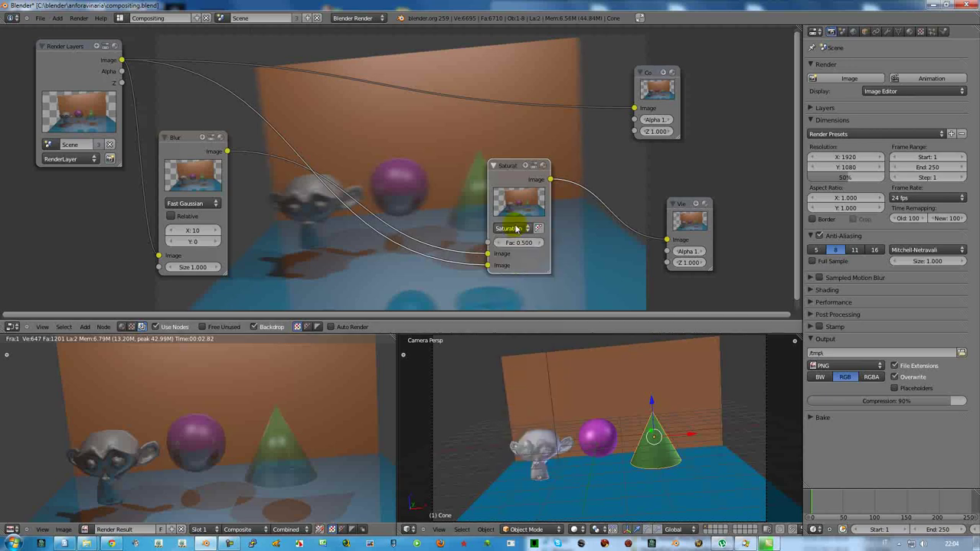
{"action": "left_click", "coordinate": [516, 228]}
{"action": "left_click", "coordinate": [506, 416]}
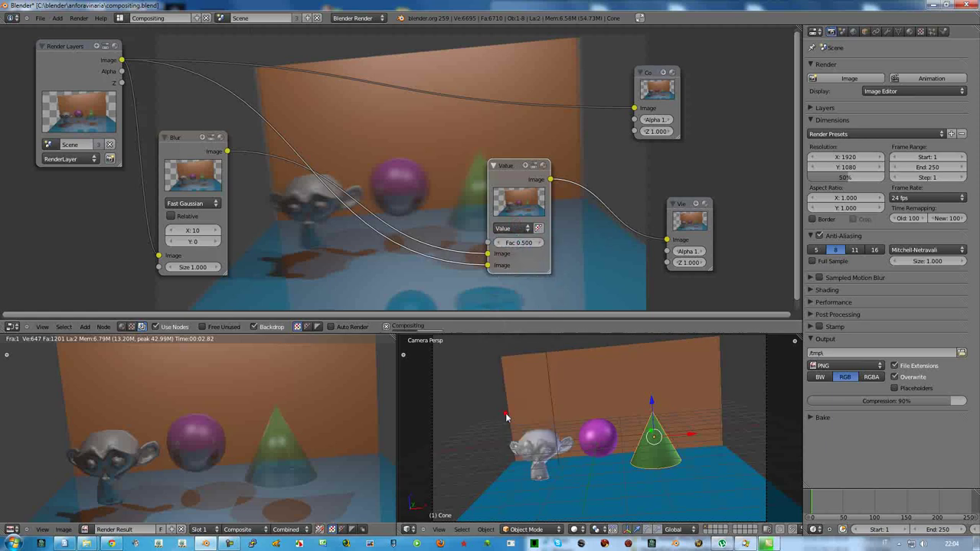
Try Color and Soft Light, pick Linear Light, and lower the factor to 0.020
{"action": "left_click", "coordinate": [515, 228]}
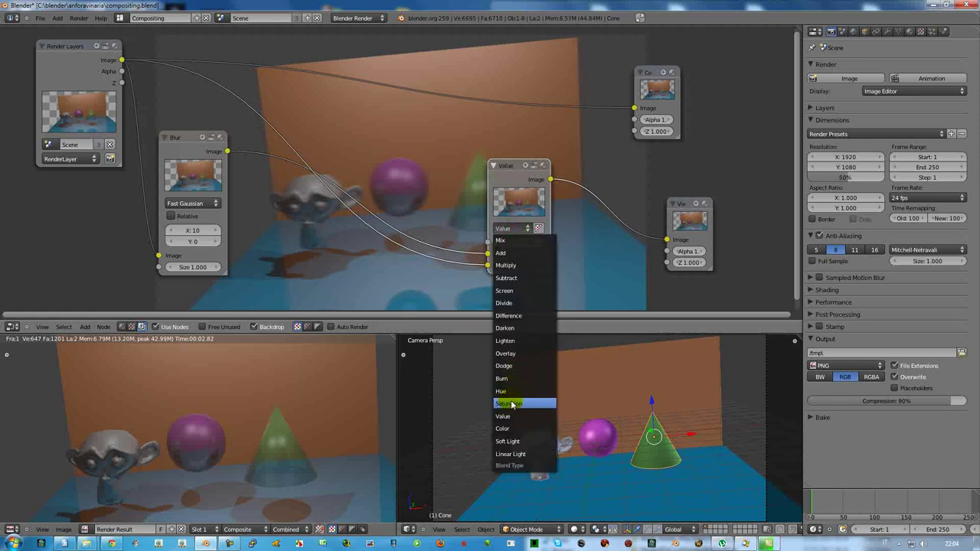
{"action": "left_click", "coordinate": [505, 428]}
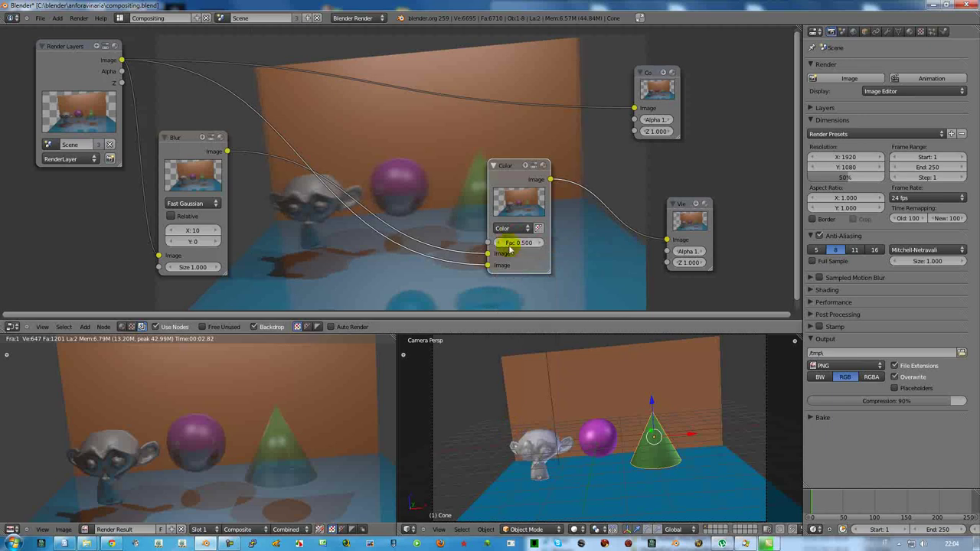
{"action": "left_click", "coordinate": [511, 228]}
{"action": "left_click", "coordinate": [514, 442]}
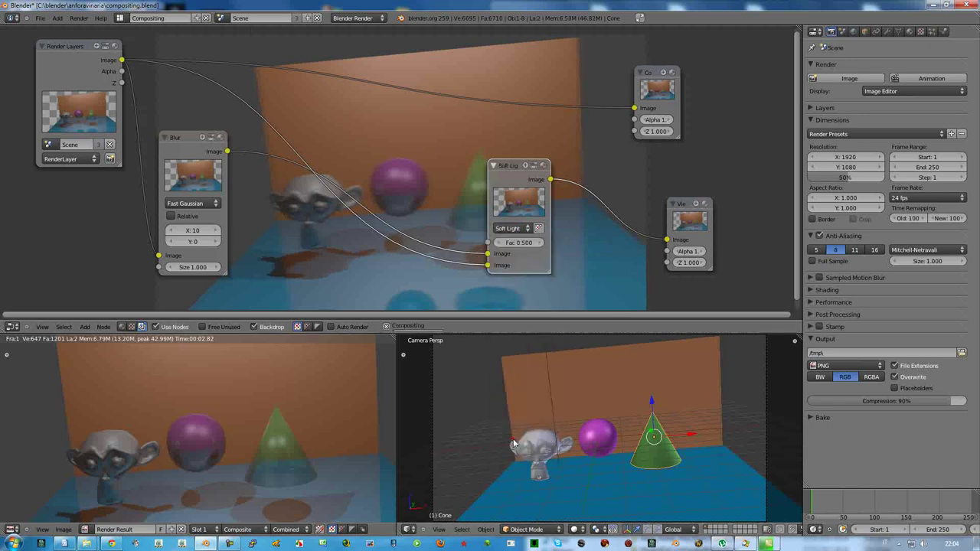
{"action": "left_click", "coordinate": [511, 228]}
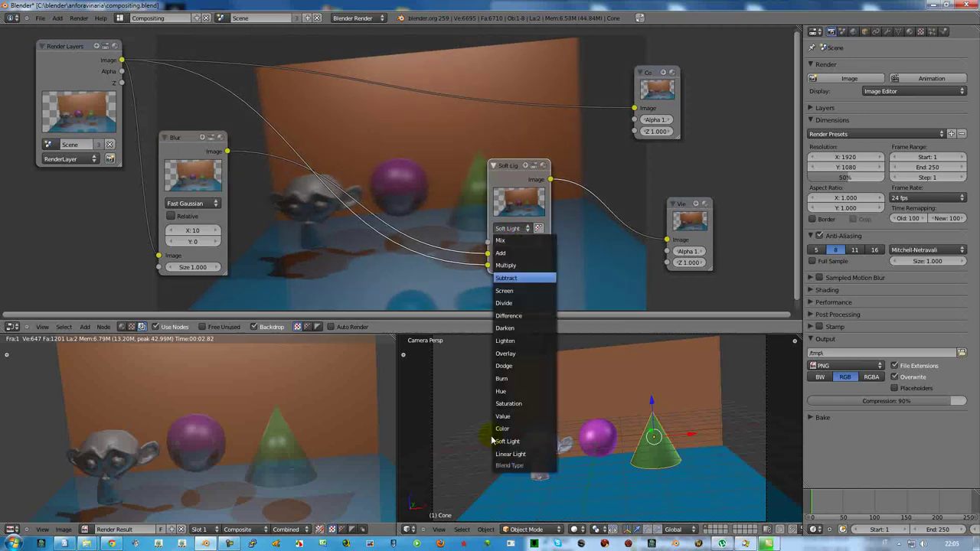
{"action": "left_click", "coordinate": [507, 454]}
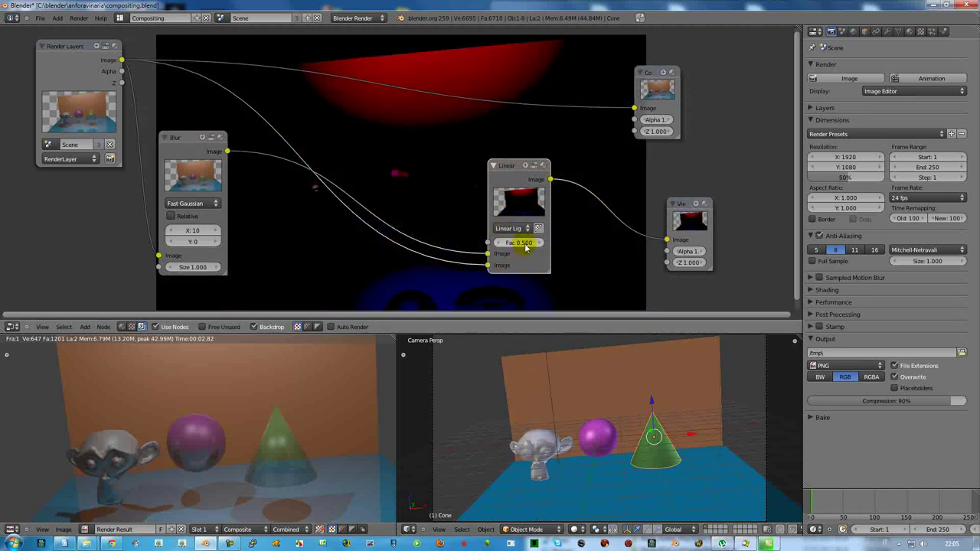
{"action": "left_click_drag", "start_coordinate": [515, 243], "coordinate": [513, 243]}
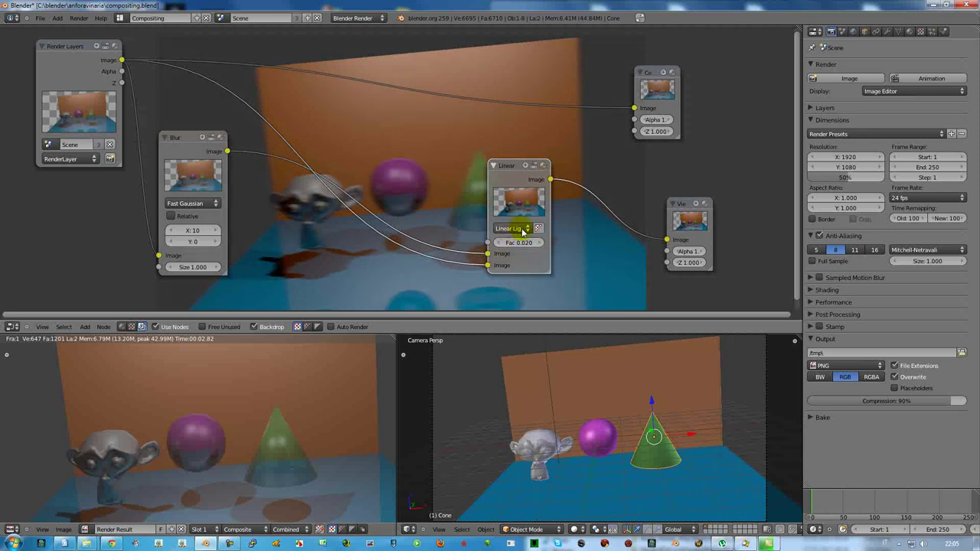
Cycle the mix node through Divide, Difference, Overlay, Divide and Screen blend modes
{"action": "left_click", "coordinate": [522, 229]}
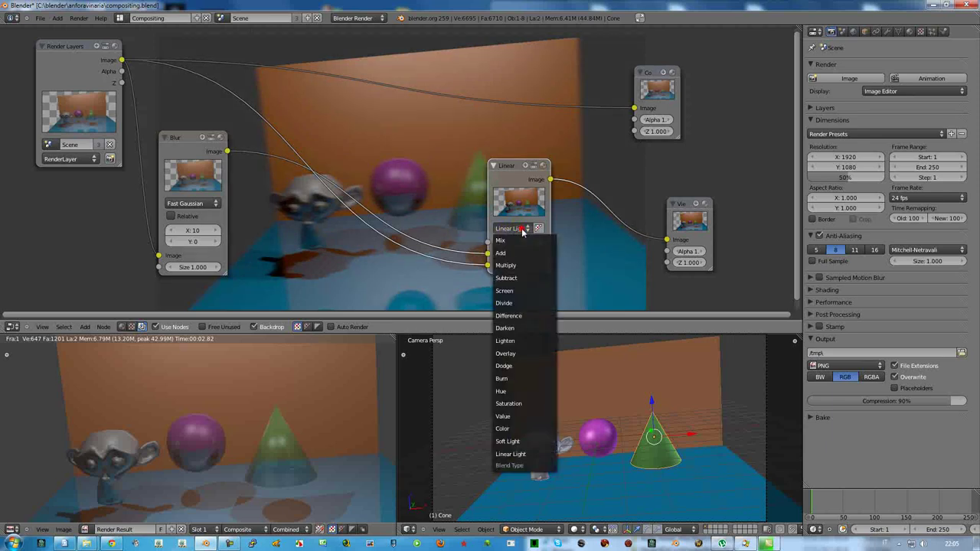
{"action": "left_click", "coordinate": [505, 303]}
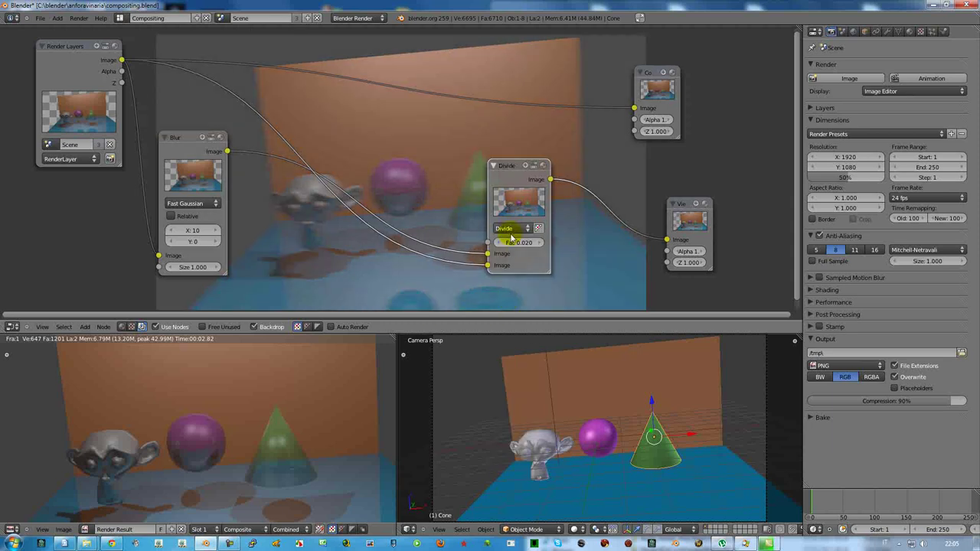
{"action": "left_click", "coordinate": [505, 228]}
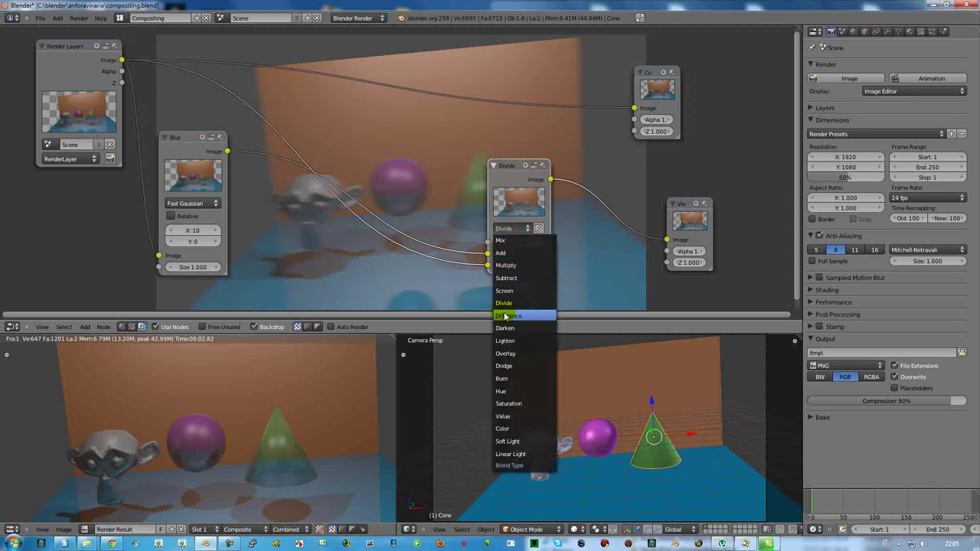
{"action": "left_click", "coordinate": [504, 316]}
{"action": "left_click", "coordinate": [514, 231]}
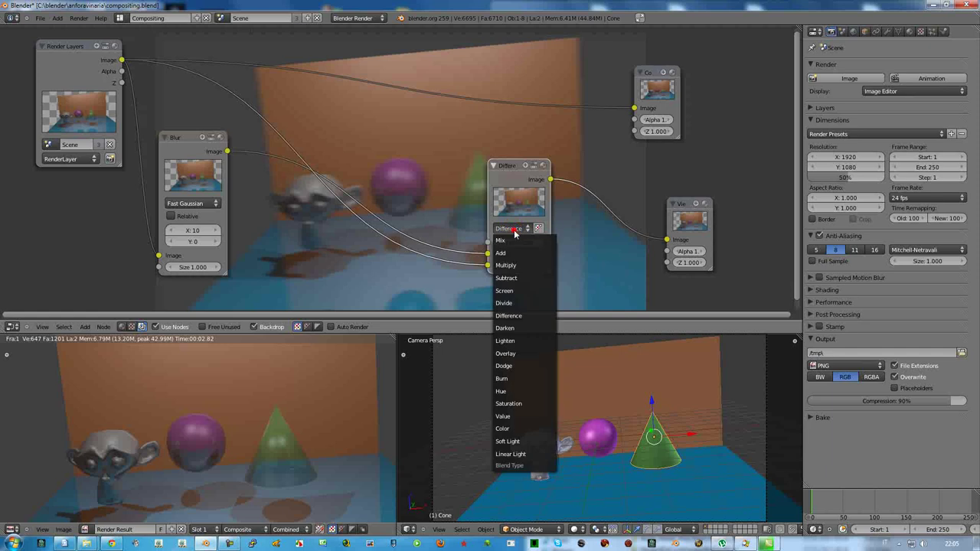
{"action": "left_click", "coordinate": [509, 355]}
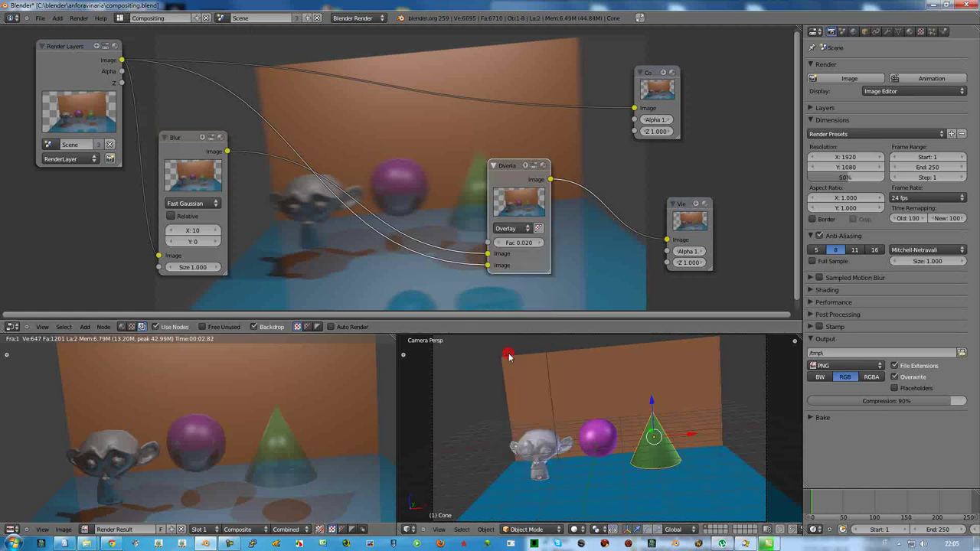
{"action": "left_click", "coordinate": [509, 228]}
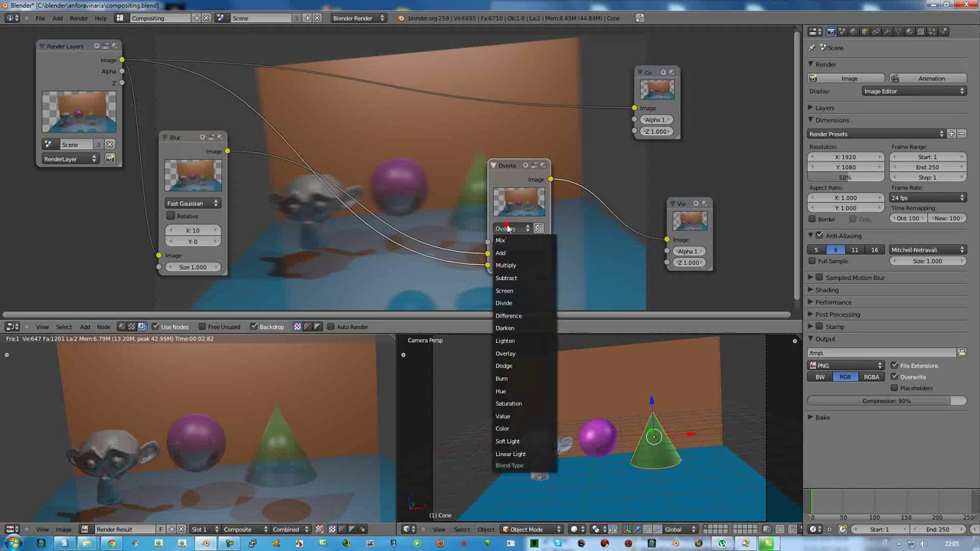
{"action": "left_click", "coordinate": [504, 303]}
{"action": "left_click", "coordinate": [507, 230]}
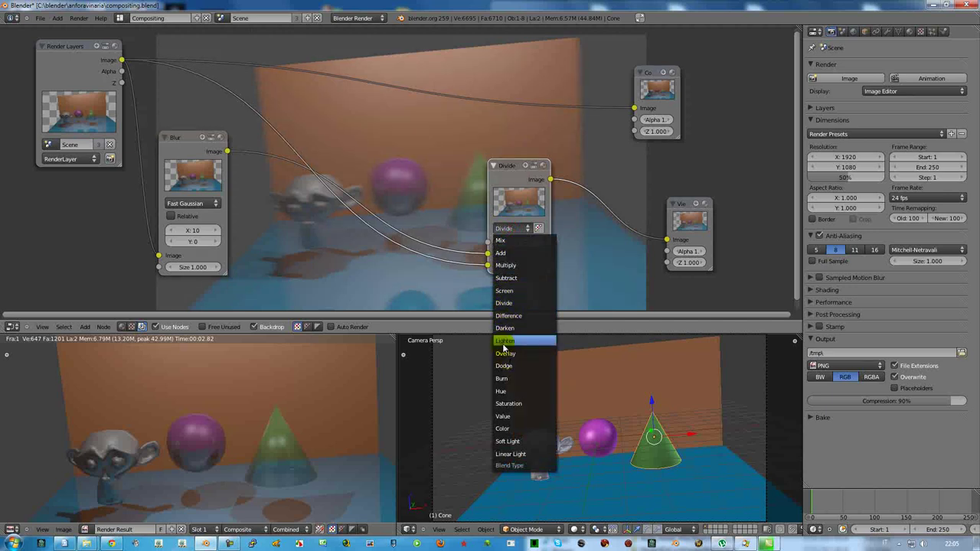
{"action": "left_click", "coordinate": [505, 292]}
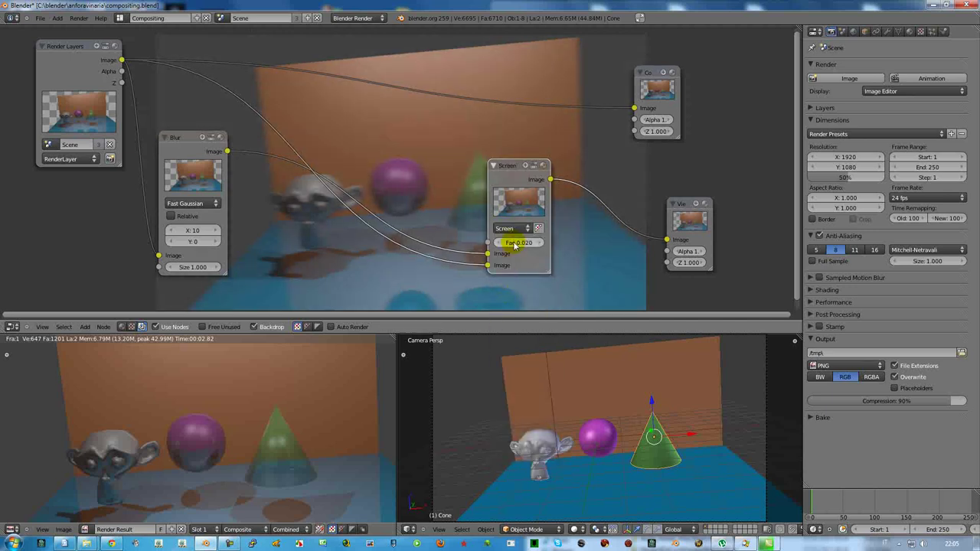
Try Subtract and Multiply, and confirm the mix factor at 0.500
{"action": "left_click", "coordinate": [511, 228]}
{"action": "left_click", "coordinate": [508, 278]}
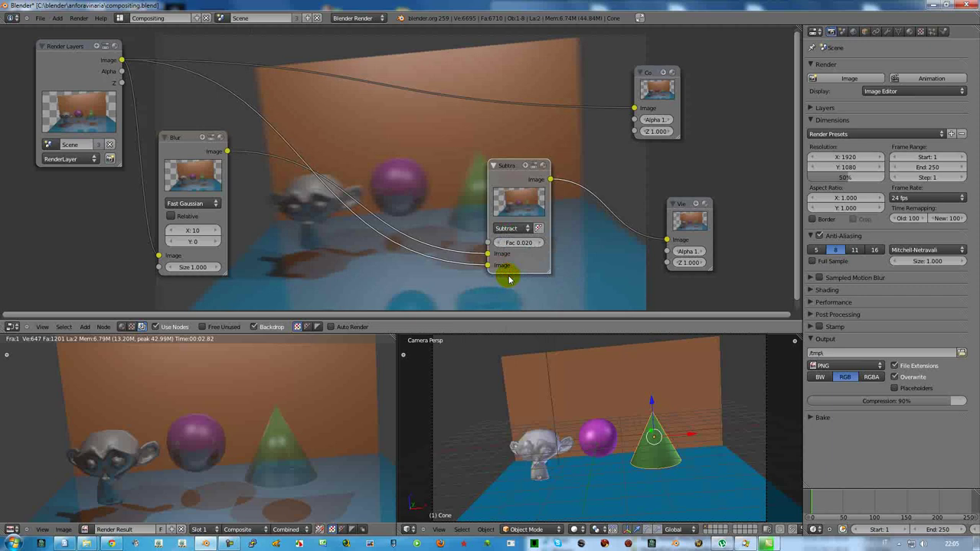
{"action": "left_click", "coordinate": [512, 228]}
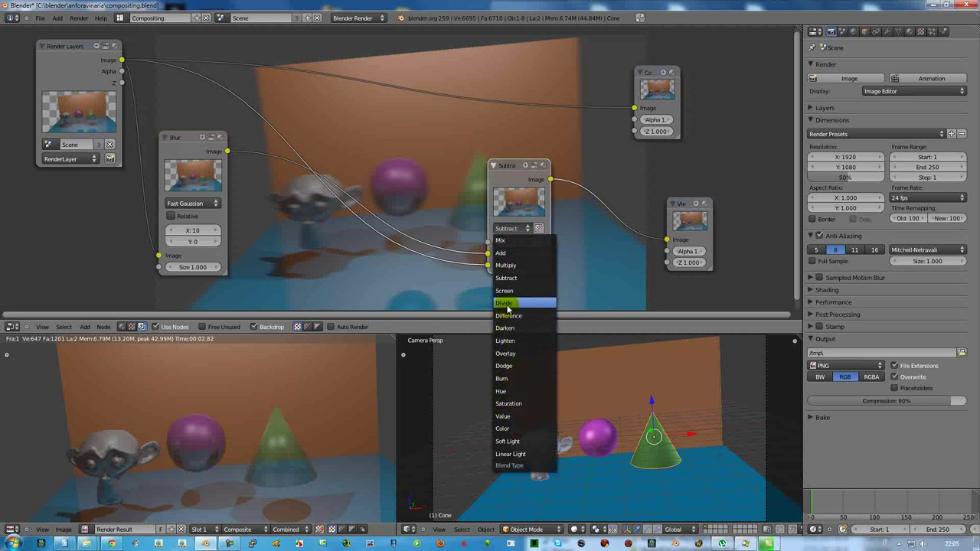
{"action": "left_click", "coordinate": [507, 266]}
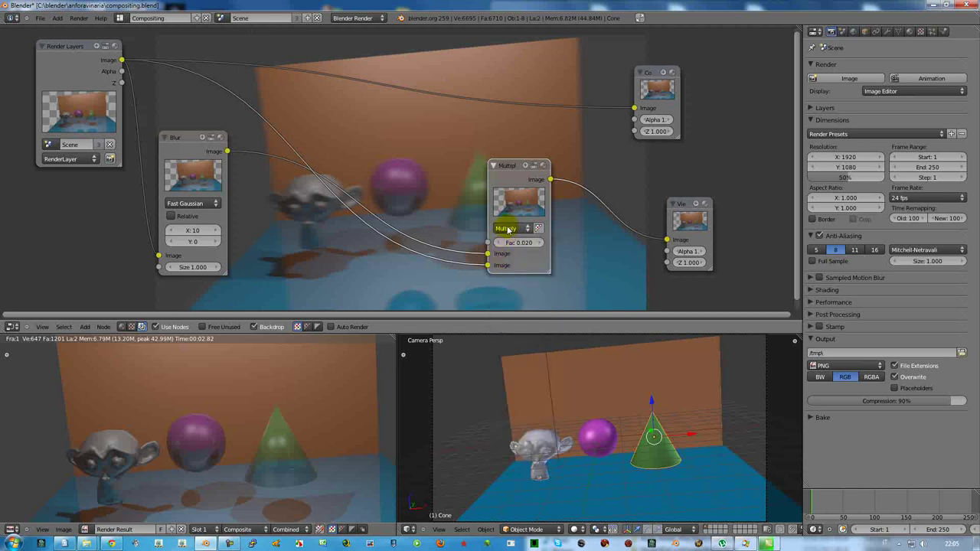
{"action": "left_click", "coordinate": [507, 228]}
{"action": "left_click", "coordinate": [508, 228]}
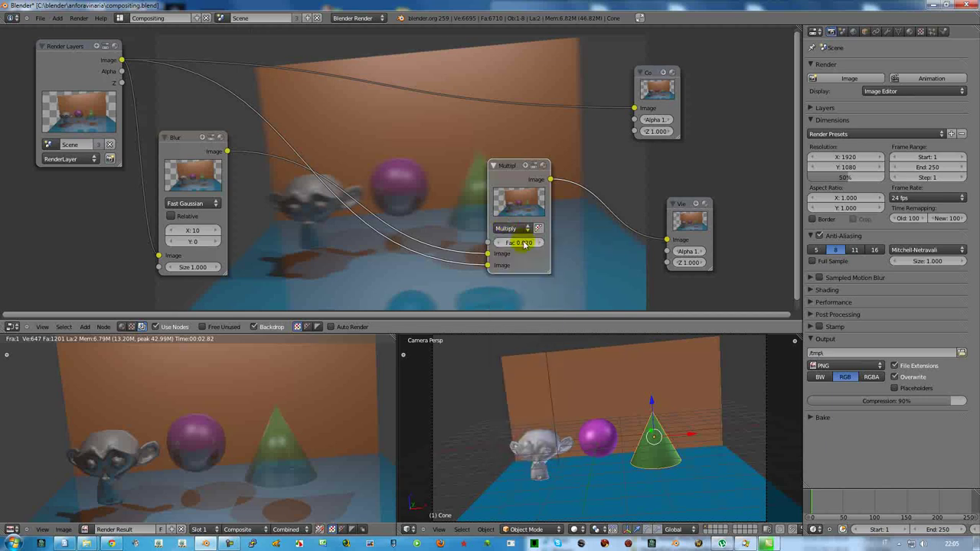
{"action": "left_click", "coordinate": [524, 245]}
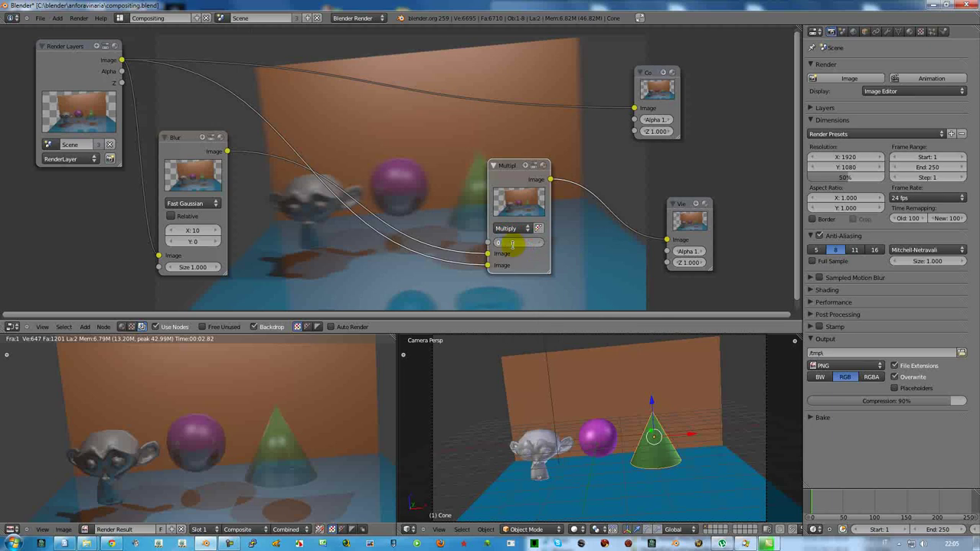
{"action": "type", "text": ".5"}
{"action": "key", "text": "Return"}
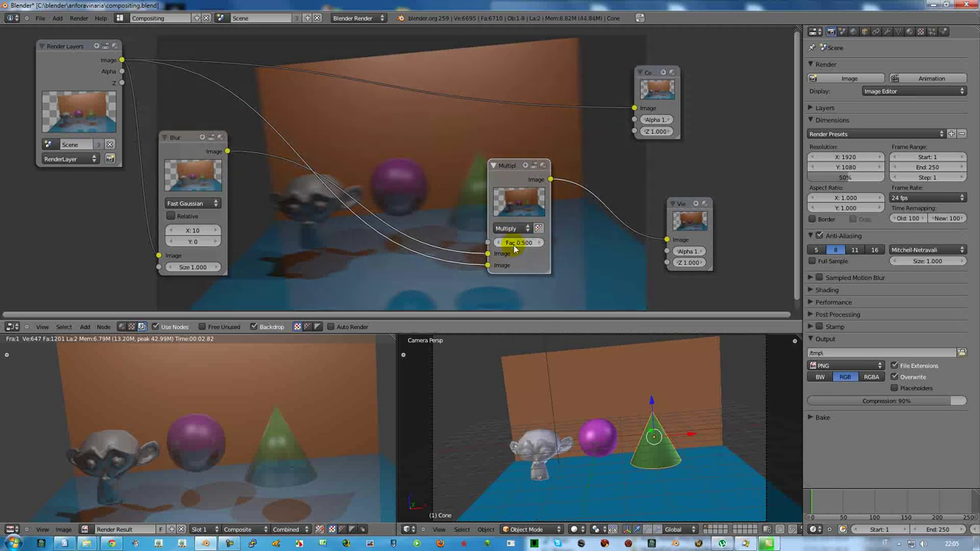
Settle the blend mode on Screen after briefly trying Divide
{"action": "left_click", "coordinate": [505, 228]}
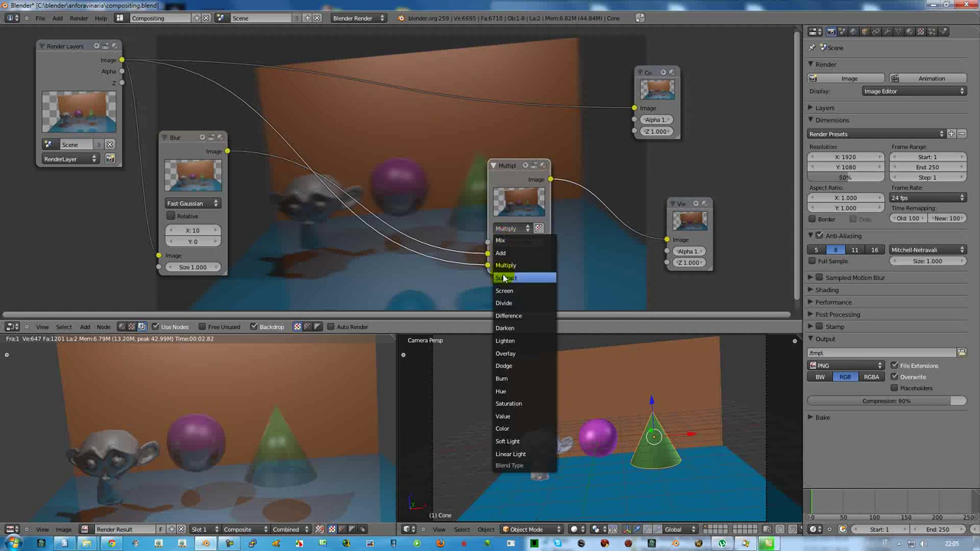
{"action": "left_click", "coordinate": [504, 291]}
{"action": "left_click", "coordinate": [506, 230]}
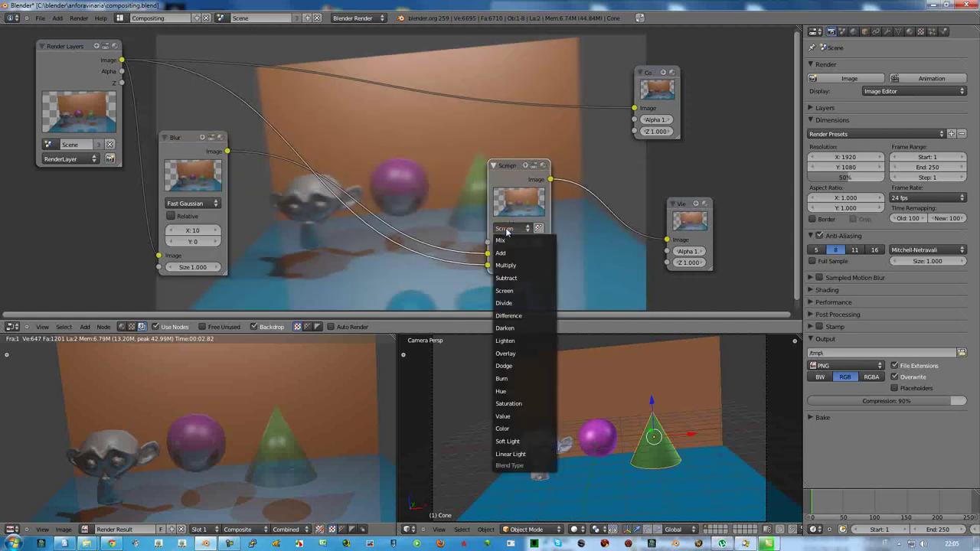
{"action": "left_click", "coordinate": [504, 303]}
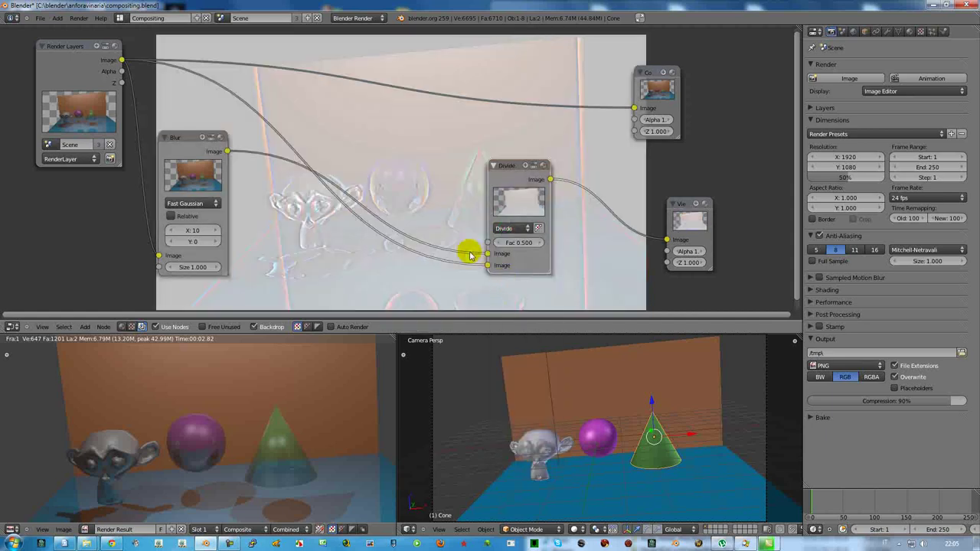
{"action": "left_click", "coordinate": [528, 229]}
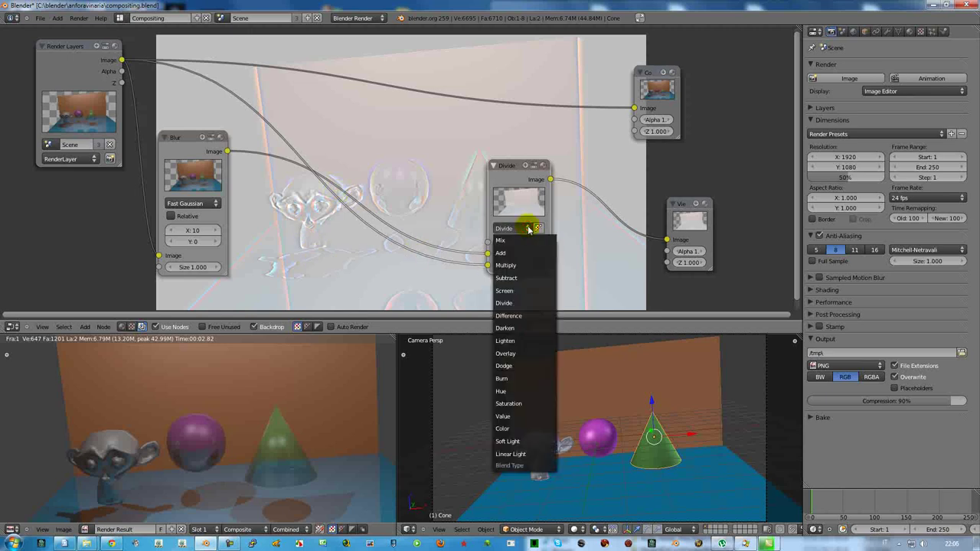
{"action": "left_click", "coordinate": [507, 292]}
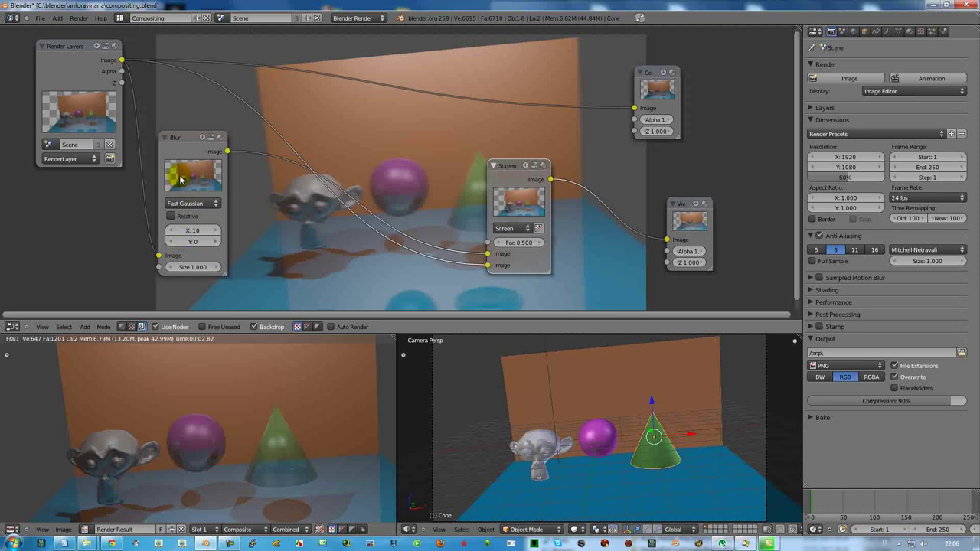
Set the Blur size to X 21 and Y 20 and route its output straight to the Viewer
{"action": "left_click", "coordinate": [182, 139]}
{"action": "left_click_drag", "start_coordinate": [182, 140], "coordinate": [189, 145]}
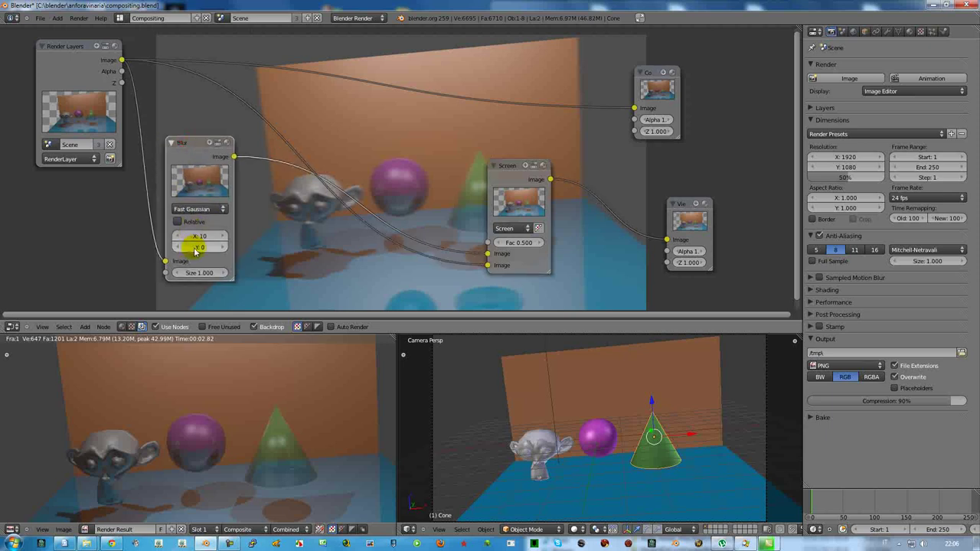
{"action": "mouse_move", "coordinate": [203, 253]}
{"action": "left_mouse_down"}
{"action": "mouse_move", "coordinate": [212, 251]}
{"action": "mouse_move", "coordinate": [208, 240]}
{"action": "left_mouse_up"}
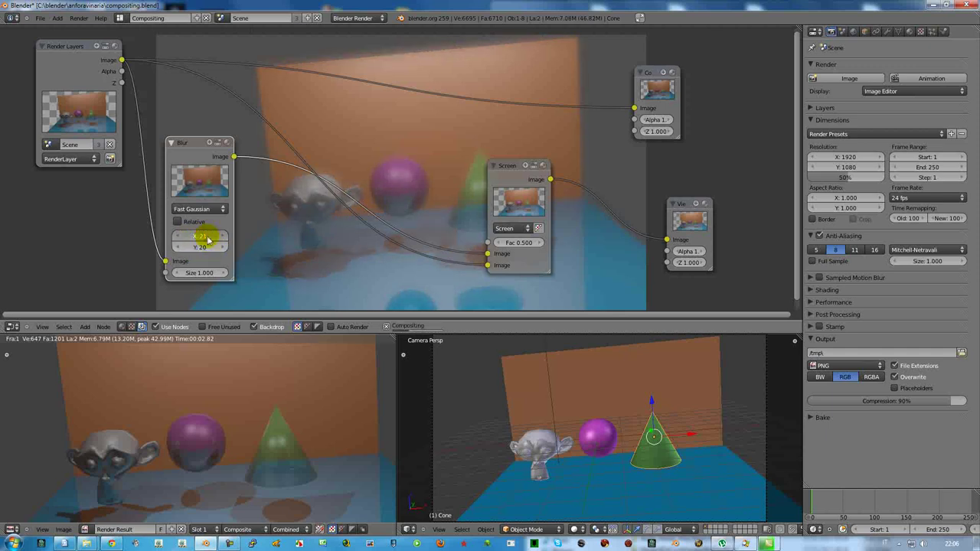
{"action": "left_click_drag", "start_coordinate": [207, 240], "coordinate": [212, 241]}
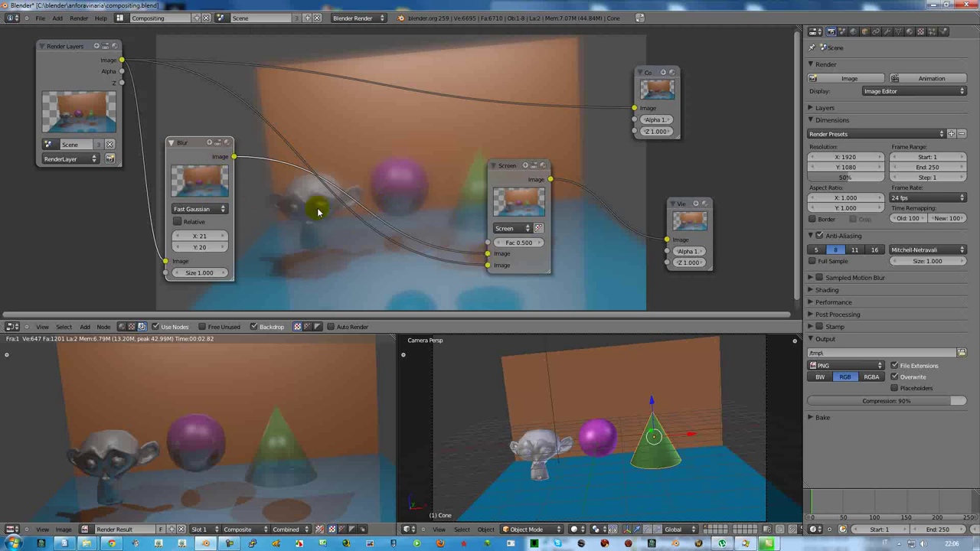
{"action": "left_click_drag", "start_coordinate": [488, 254], "coordinate": [667, 240]}
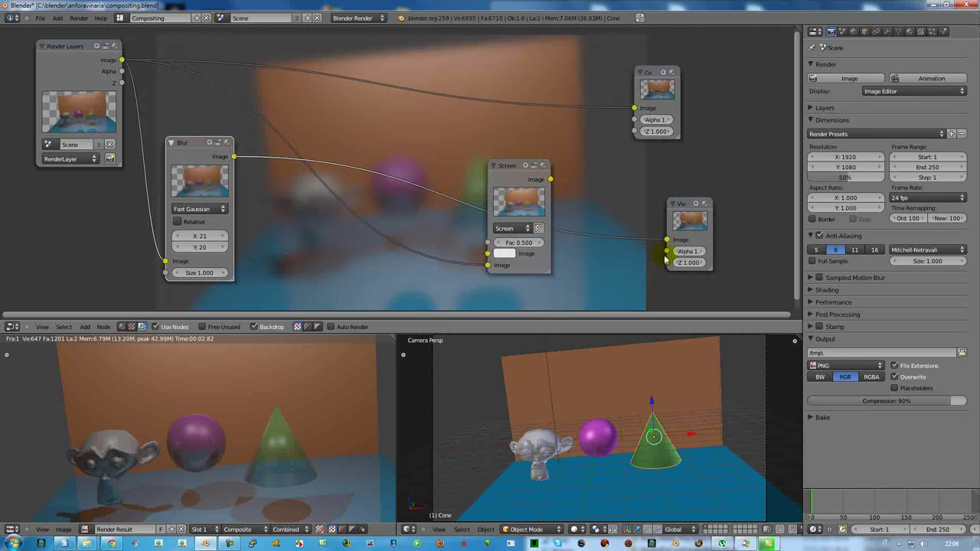
Relink Blur into the Screen node, feed Screen to the Viewer, and pack the nodes leftward
{"action": "left_click_drag", "start_coordinate": [667, 240], "coordinate": [487, 253]}
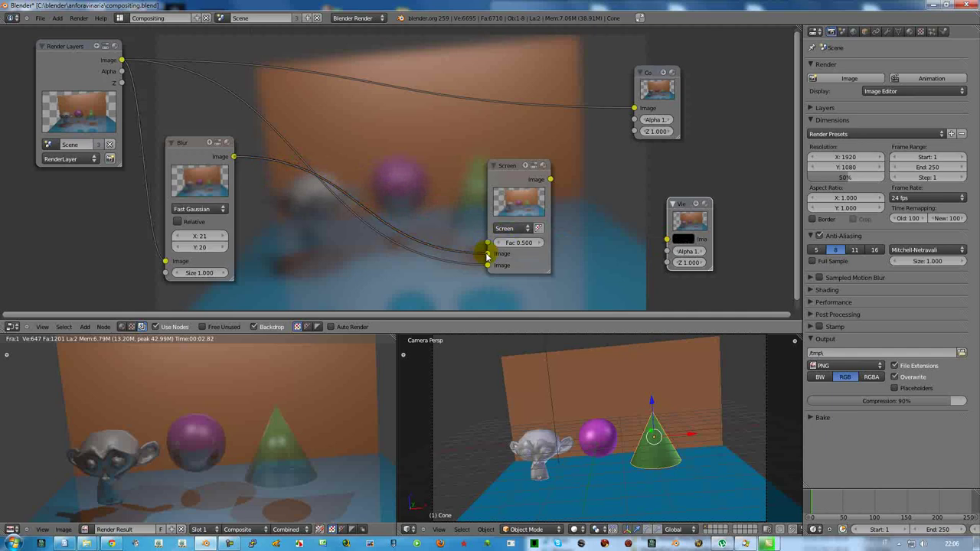
{"action": "left_click_drag", "start_coordinate": [548, 180], "coordinate": [667, 247]}
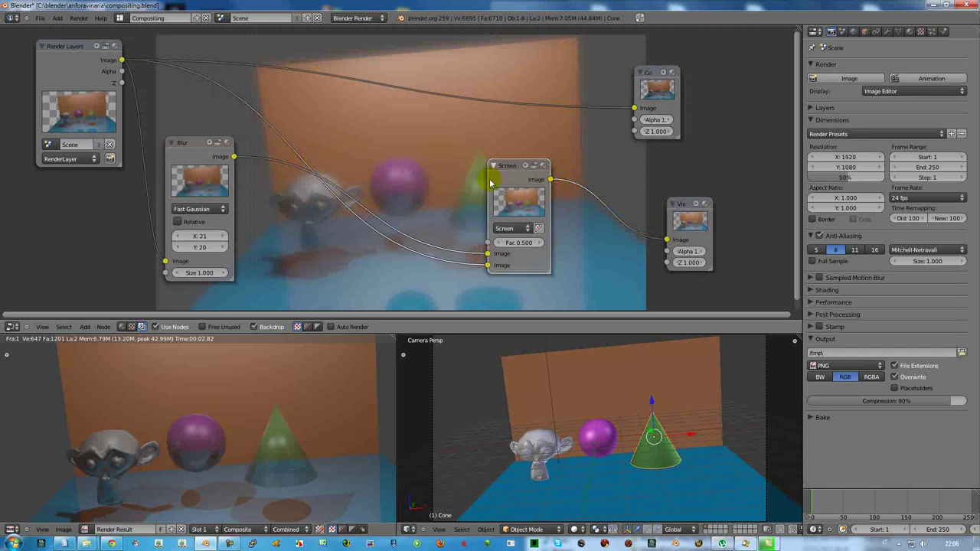
{"action": "mouse_move", "coordinate": [508, 163]}
{"action": "left_mouse_down"}
{"action": "mouse_move", "coordinate": [562, 184]}
{"action": "mouse_move", "coordinate": [350, 166]}
{"action": "left_mouse_up"}
{"action": "left_click_drag", "start_coordinate": [194, 145], "coordinate": [168, 155]}
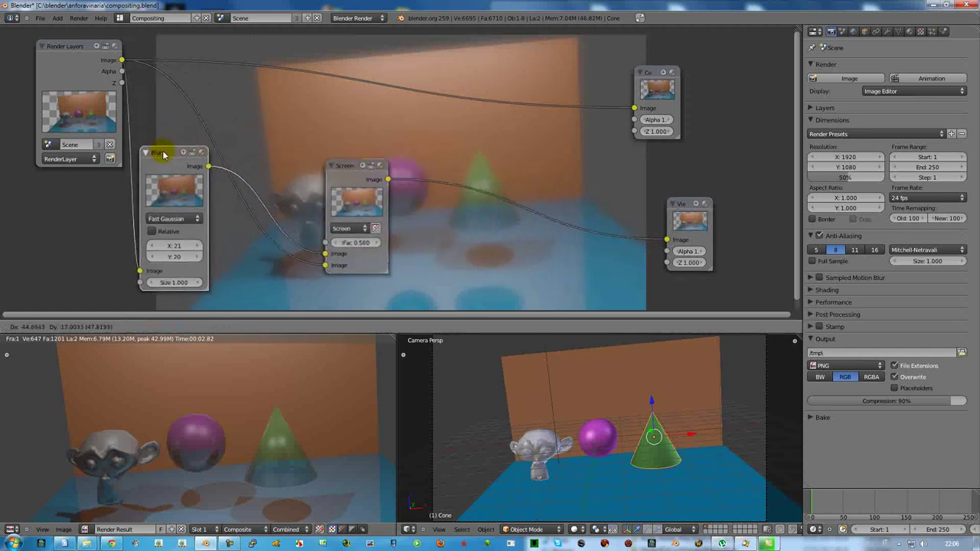
{"action": "left_click_drag", "start_coordinate": [337, 167], "coordinate": [291, 182]}
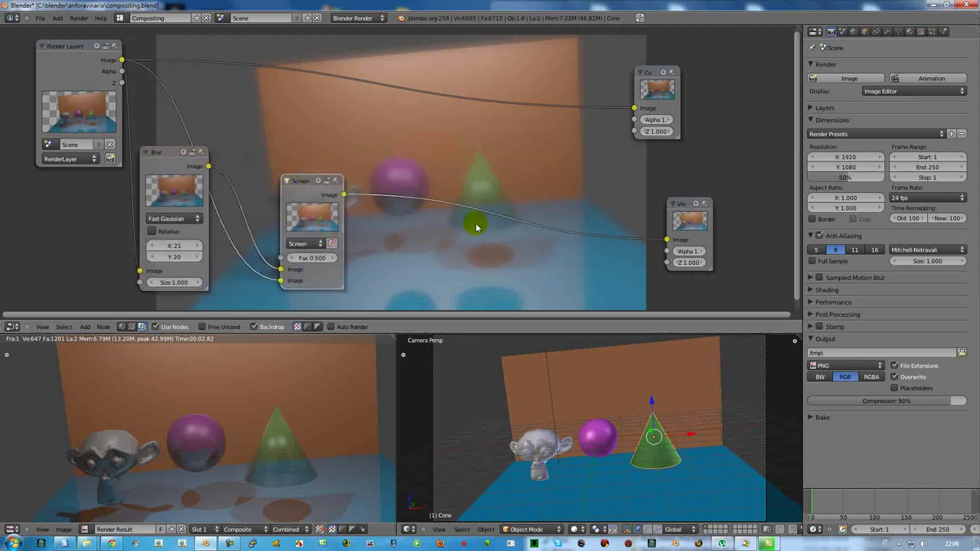
{"action": "left_click", "coordinate": [85, 327]}
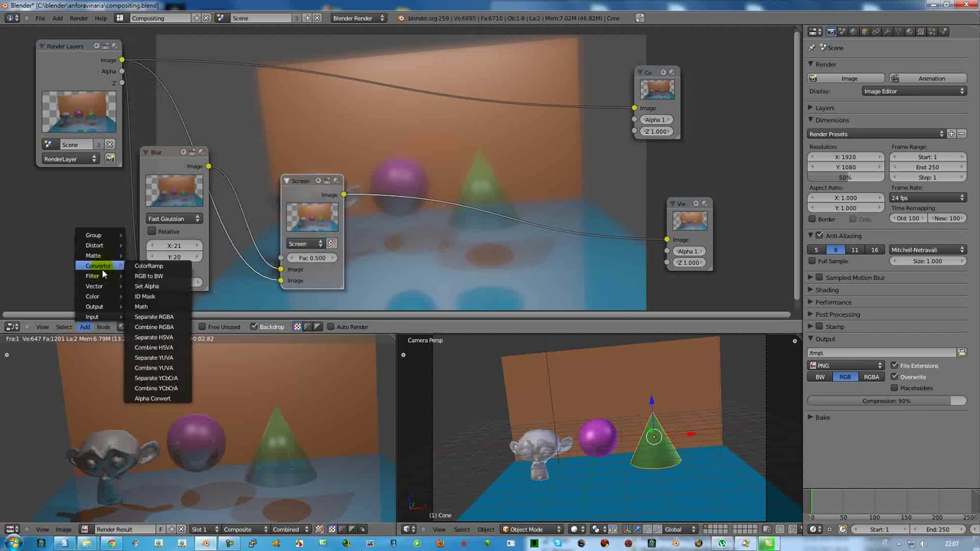
{"action": "mouse_move", "coordinate": [94, 276]}
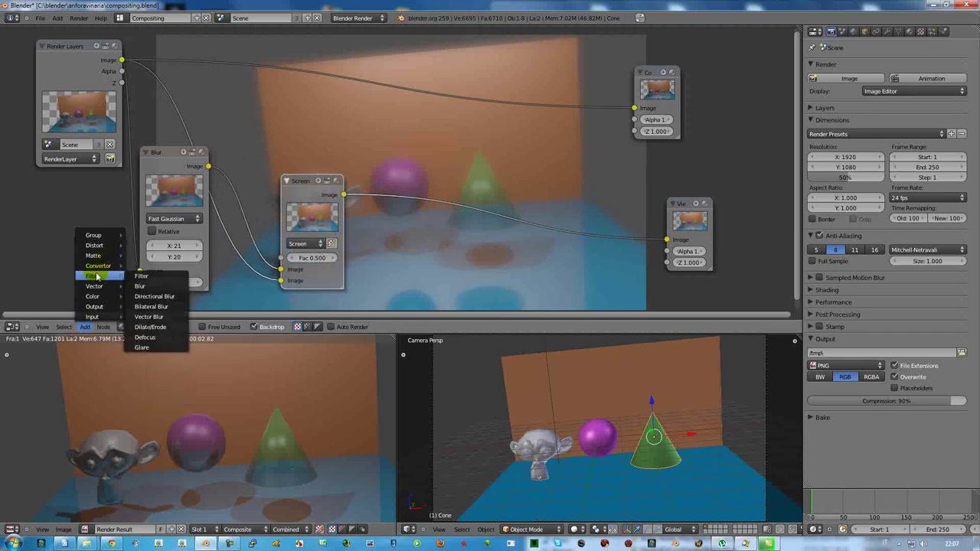
Add a Glare node and drop it onto the link between the Screen node and the Viewer
{"action": "left_click", "coordinate": [148, 347]}
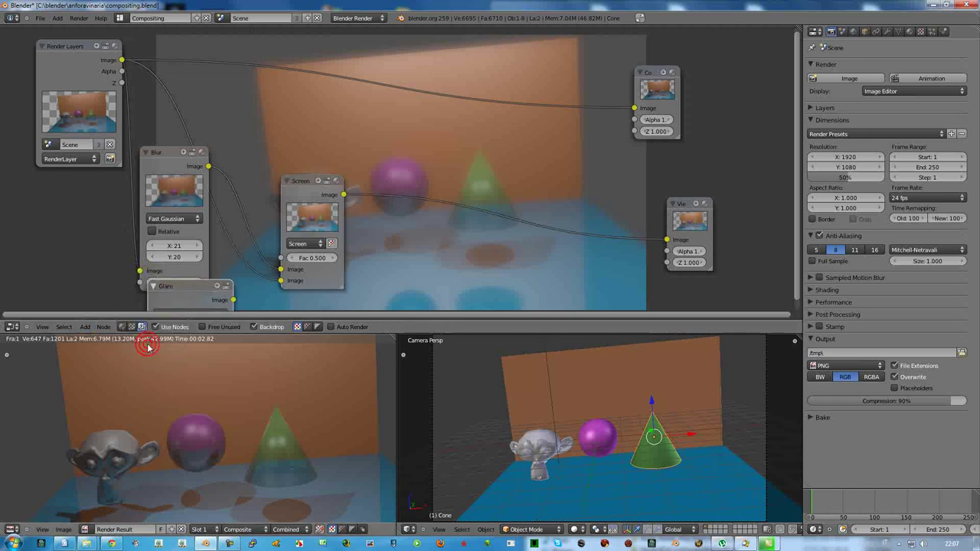
{"action": "left_click", "coordinate": [193, 286]}
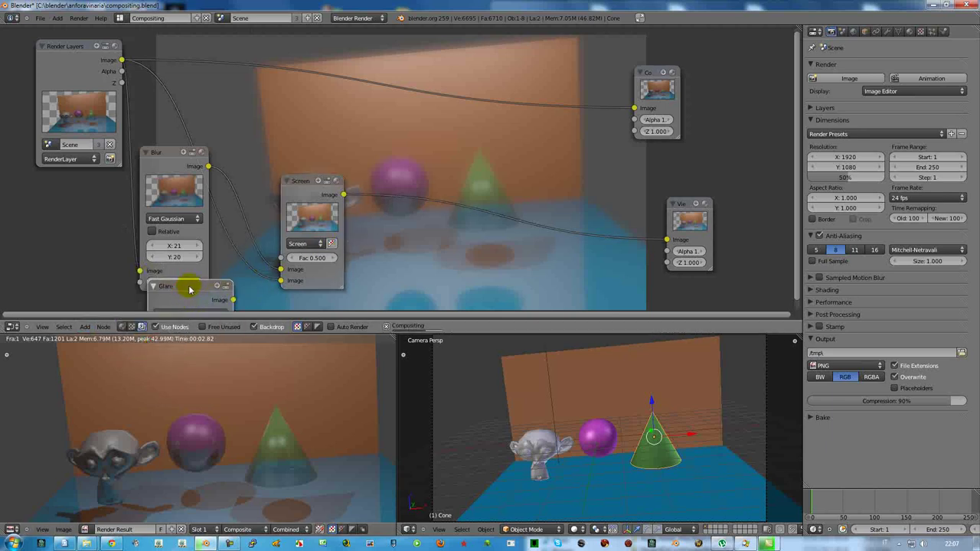
{"action": "left_click", "coordinate": [186, 284]}
{"action": "left_click", "coordinate": [200, 289]}
{"action": "left_click_drag", "start_coordinate": [167, 151], "coordinate": [180, 100]}
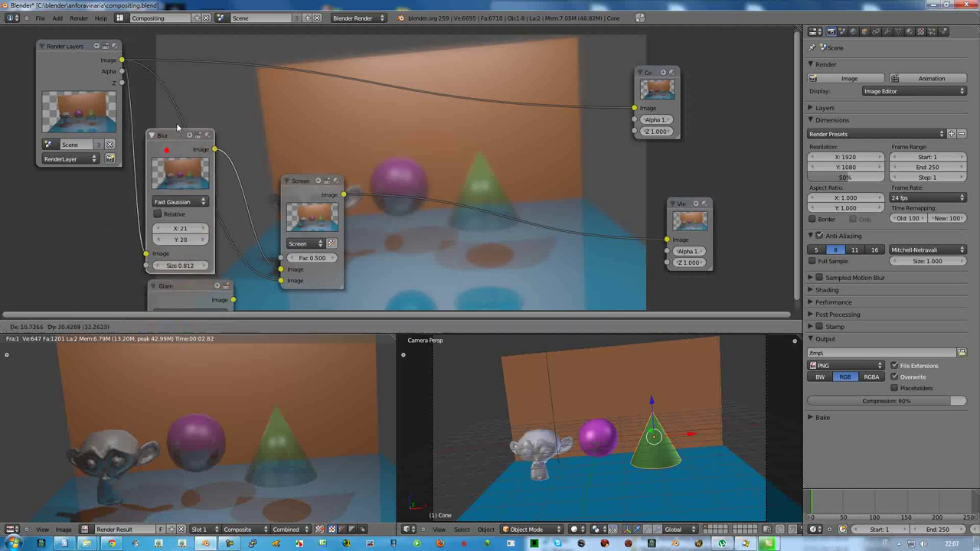
{"action": "mouse_move", "coordinate": [182, 291]}
{"action": "left_mouse_down"}
{"action": "mouse_move", "coordinate": [495, 148]}
{"action": "mouse_move", "coordinate": [473, 140]}
{"action": "left_mouse_up"}
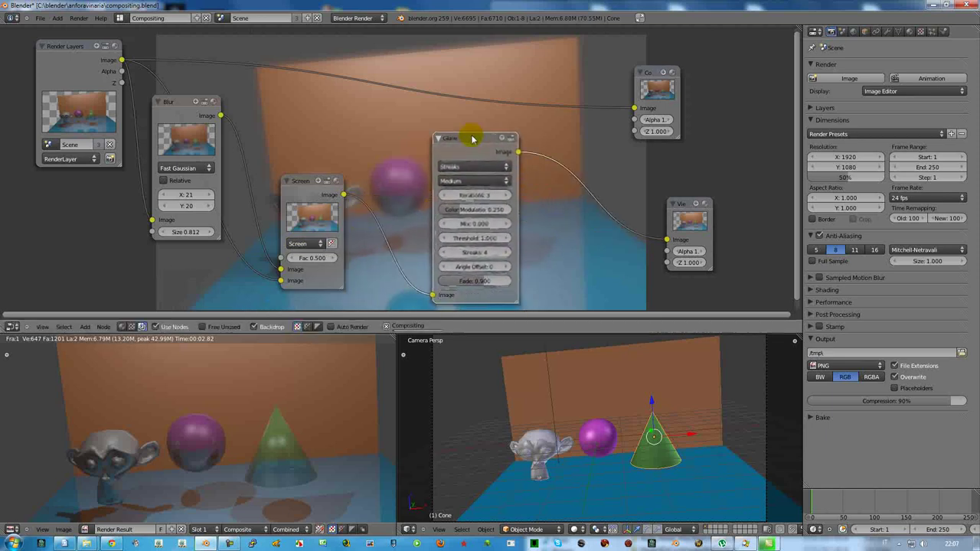
{"action": "left_click_drag", "start_coordinate": [473, 139], "coordinate": [498, 143]}
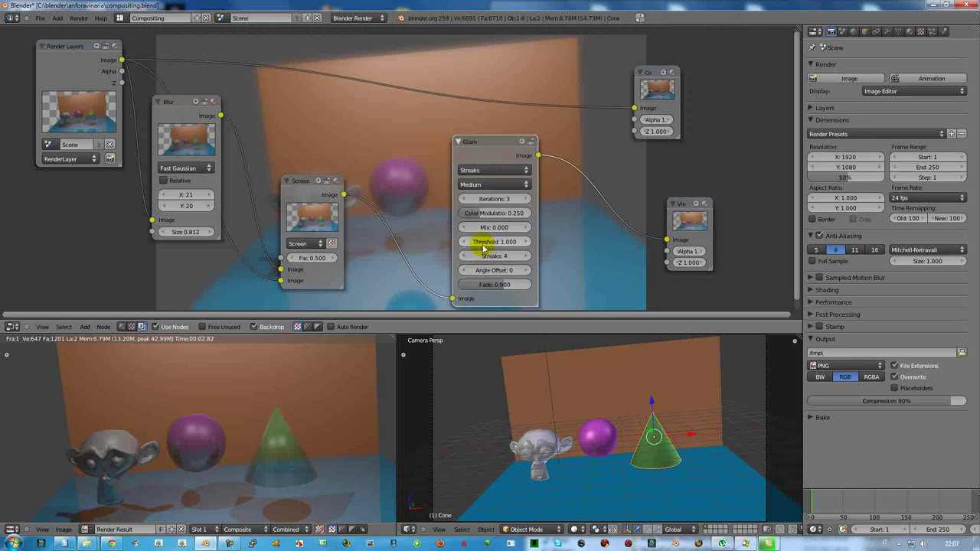
Lower the Glare threshold to 0.084 and shift the Glare and Screen nodes apart
{"action": "left_click", "coordinate": [503, 244]}
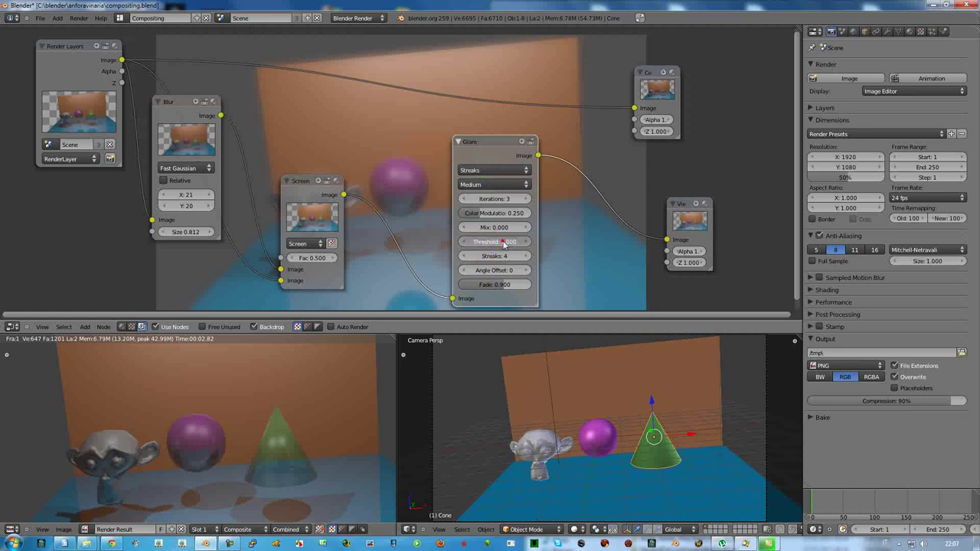
{"action": "left_click_drag", "start_coordinate": [494, 243], "coordinate": [491, 244]}
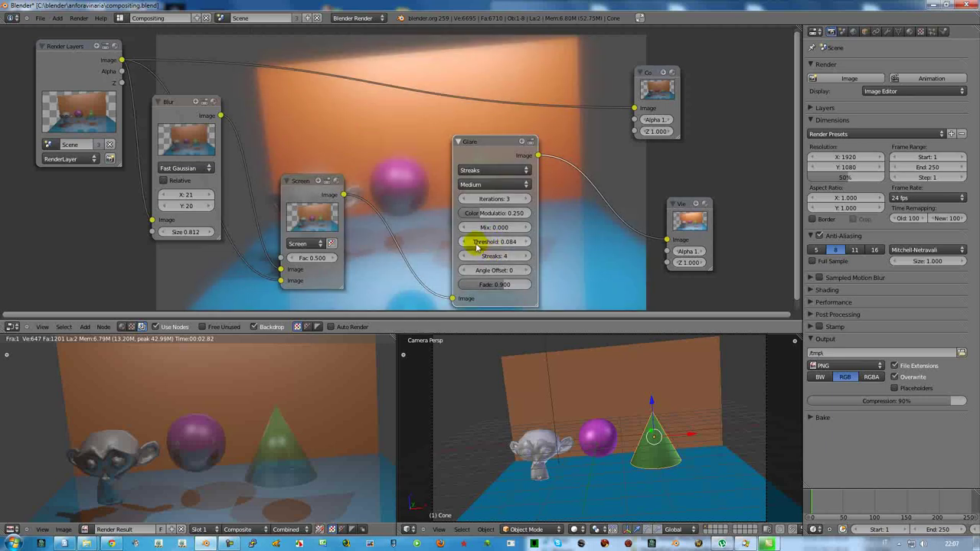
{"action": "mouse_move", "coordinate": [491, 142]}
{"action": "left_mouse_down"}
{"action": "mouse_move", "coordinate": [586, 145]}
{"action": "mouse_move", "coordinate": [571, 145]}
{"action": "left_mouse_up"}
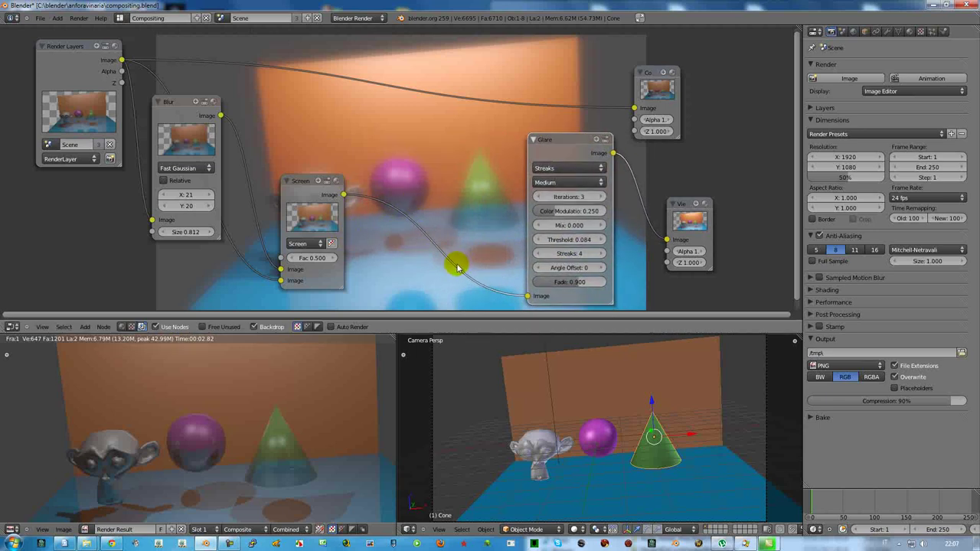
{"action": "left_click_drag", "start_coordinate": [299, 181], "coordinate": [228, 178]}
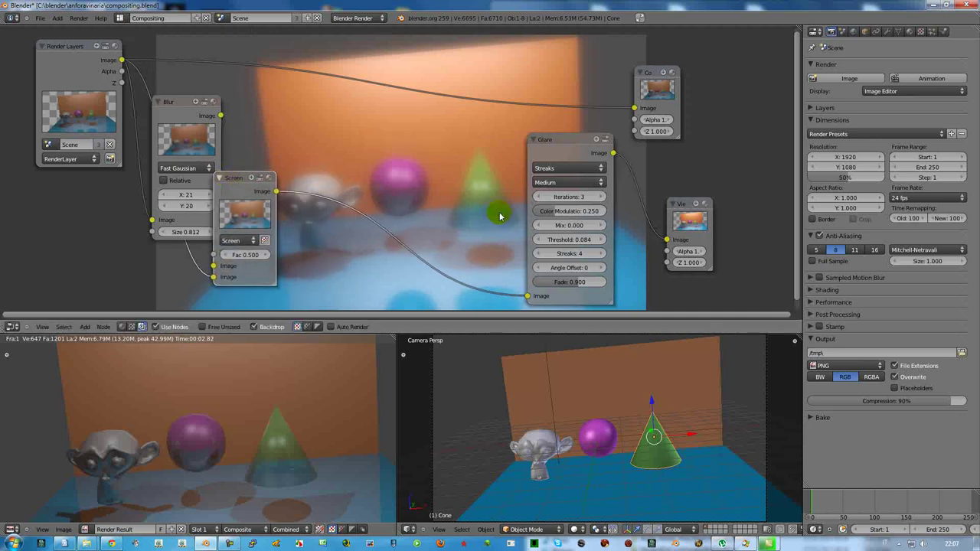
Set the Glare node to High quality Ghosts with colour modulation 0.738 and mix 0.172
{"action": "left_click", "coordinate": [562, 184]}
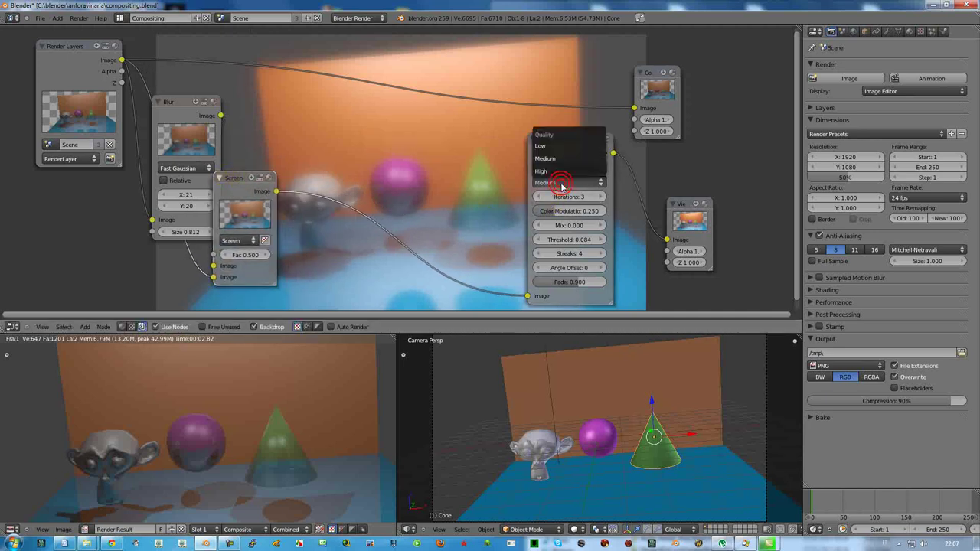
{"action": "left_click", "coordinate": [556, 173]}
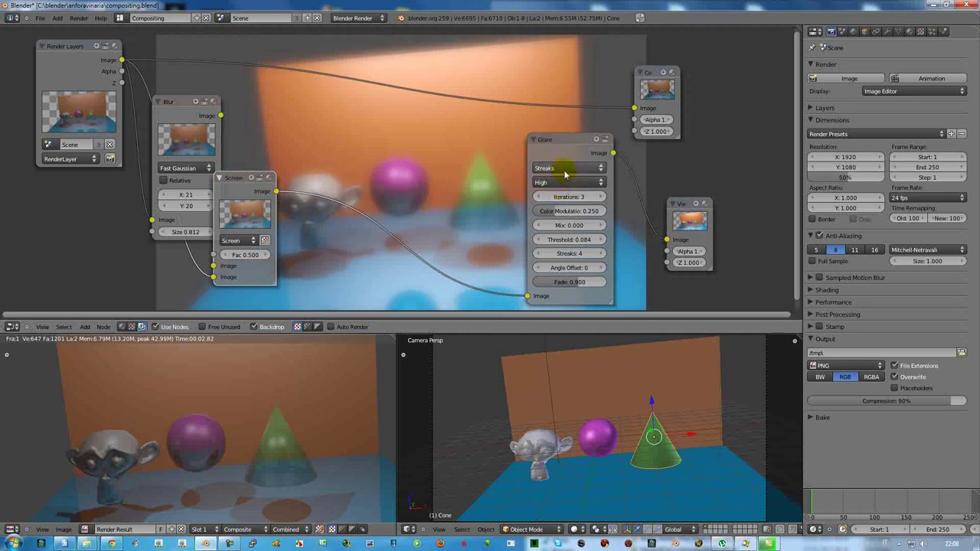
{"action": "left_click", "coordinate": [550, 168]}
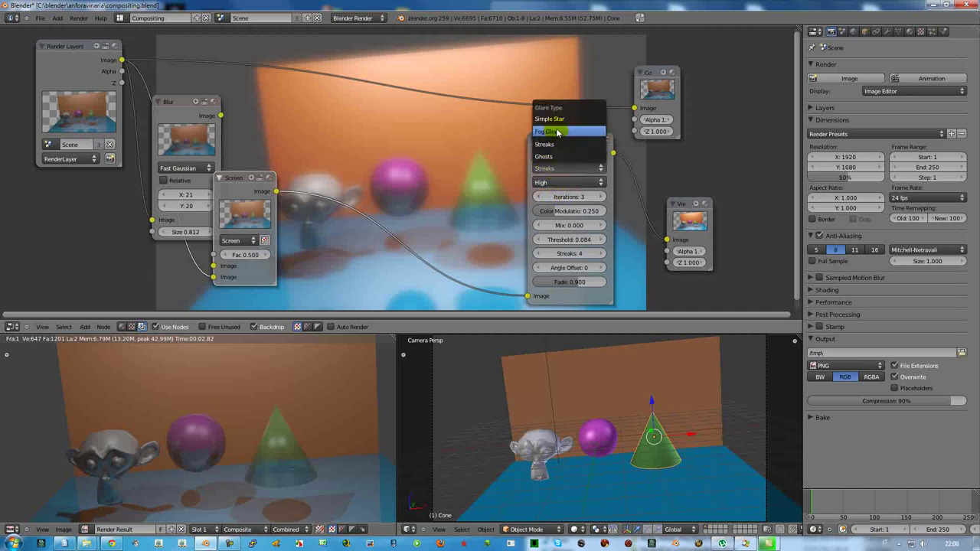
{"action": "left_click", "coordinate": [554, 158]}
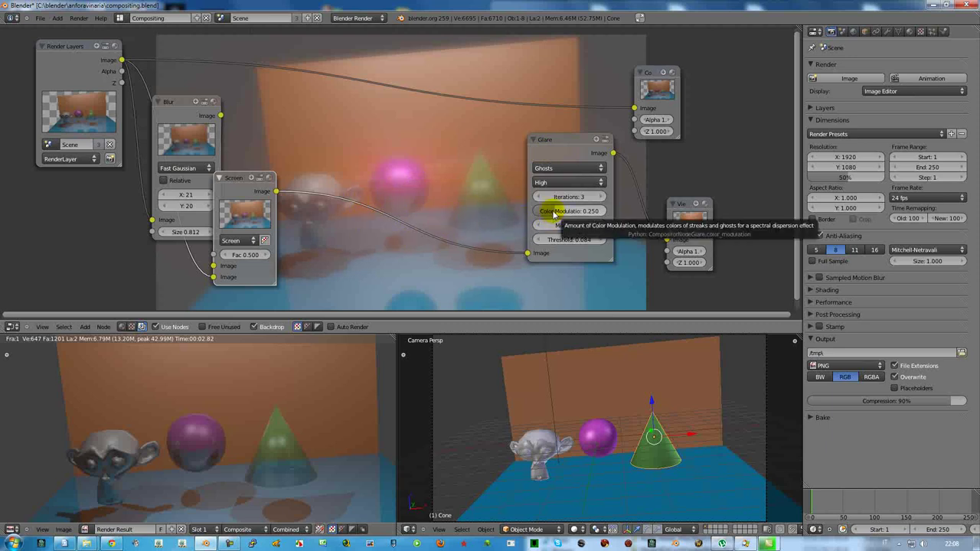
{"action": "mouse_move", "coordinate": [575, 216]}
{"action": "left_mouse_down"}
{"action": "mouse_move", "coordinate": [590, 212]}
{"action": "mouse_move", "coordinate": [564, 227]}
{"action": "mouse_move", "coordinate": [576, 226]}
{"action": "left_mouse_up"}
{"action": "left_click", "coordinate": [579, 240]}
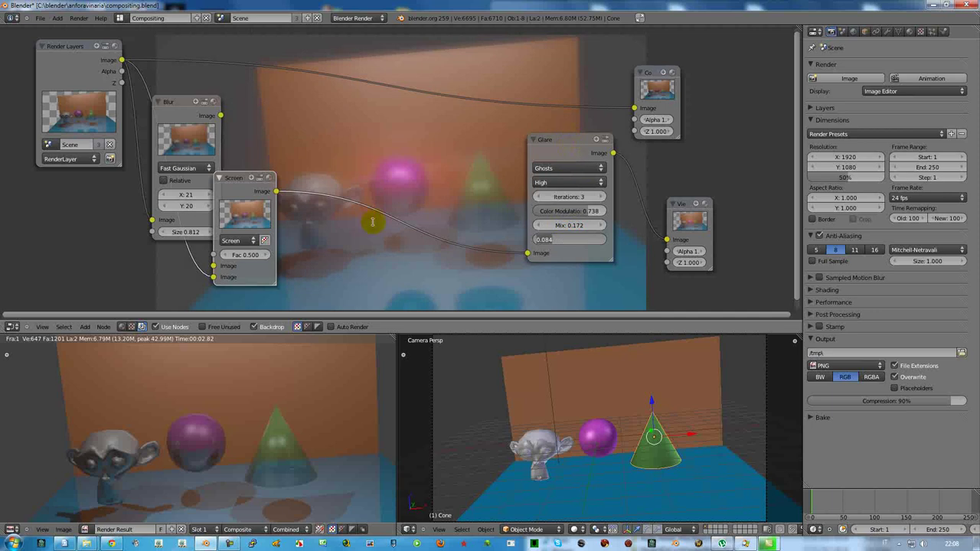
Move the Screen node aside and connect the Glare output to the Composite node
{"action": "left_click", "coordinate": [269, 178]}
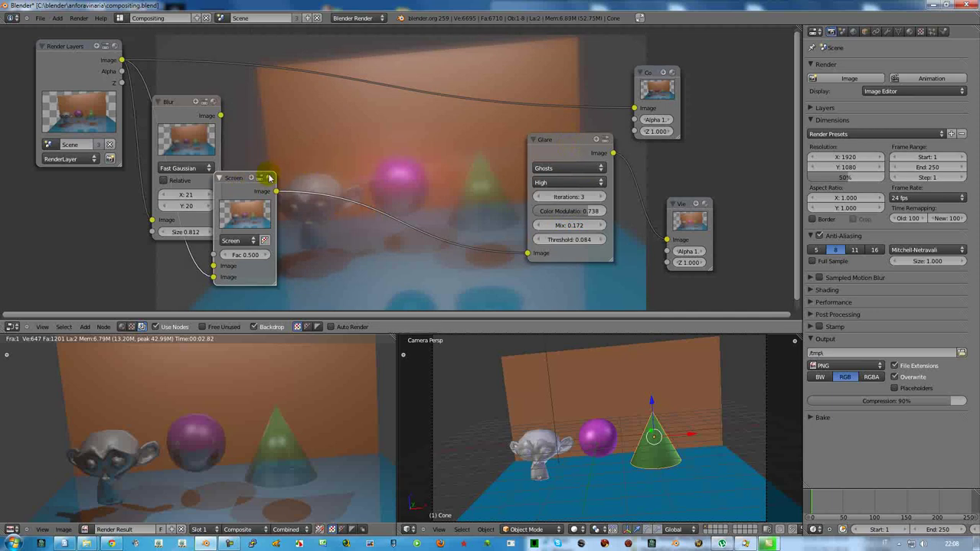
{"action": "left_click_drag", "start_coordinate": [239, 178], "coordinate": [288, 186]}
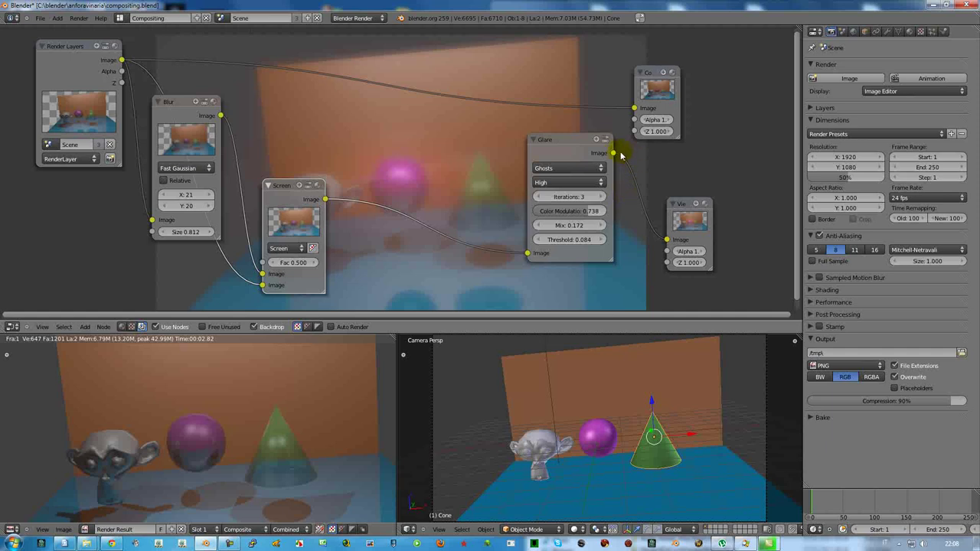
{"action": "left_click_drag", "start_coordinate": [629, 110], "coordinate": [633, 108]}
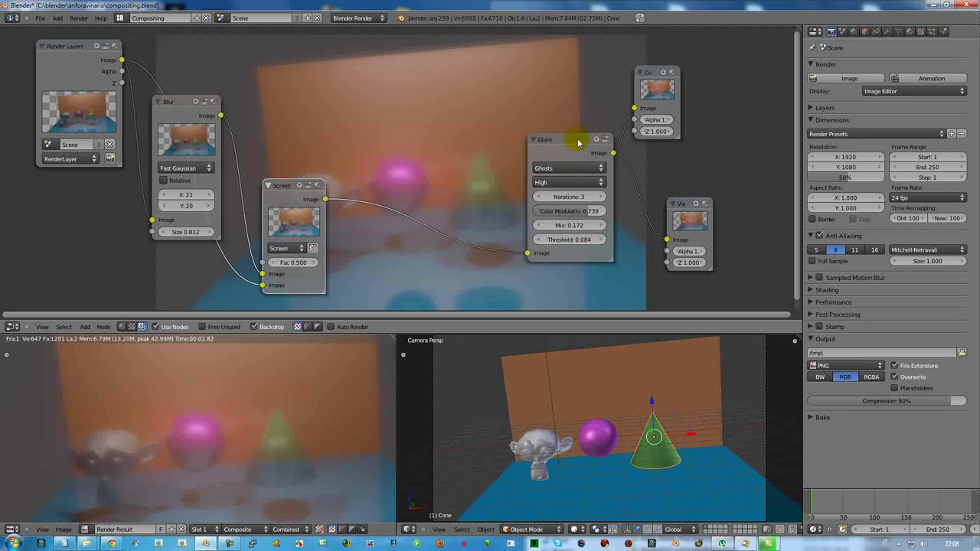
Move the Glare node left and the Blur node down, then bring up the Add menu
{"action": "left_click_drag", "start_coordinate": [578, 143], "coordinate": [471, 141]}
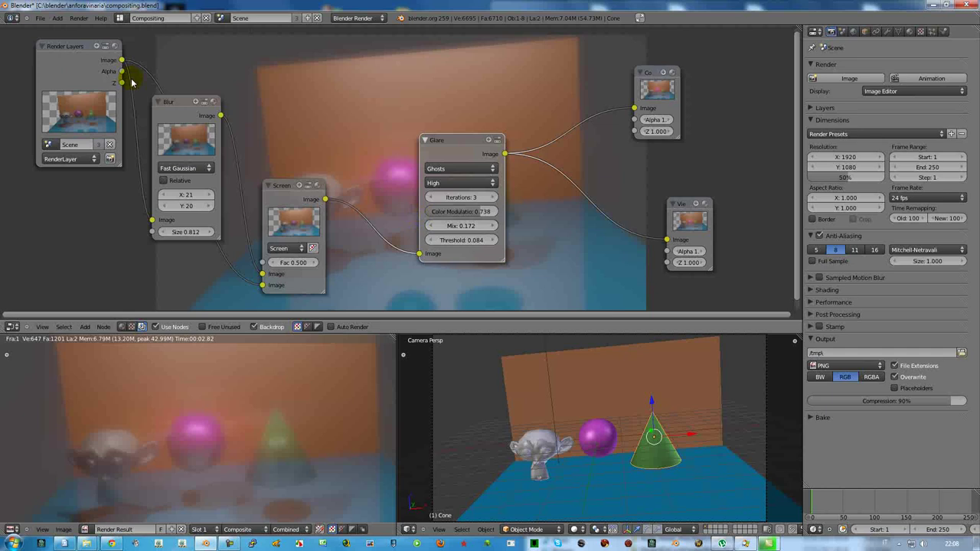
{"action": "left_click_drag", "start_coordinate": [179, 108], "coordinate": [184, 164]}
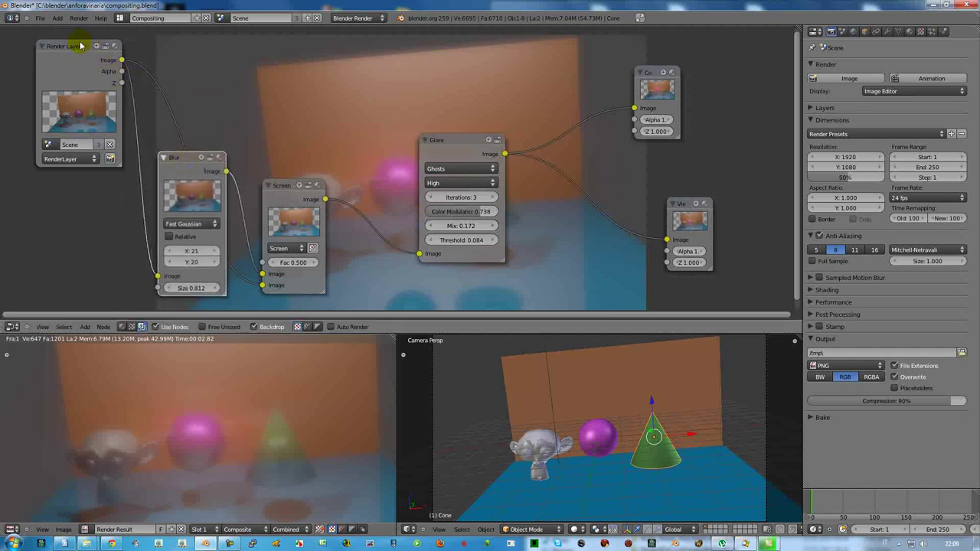
{"action": "left_click", "coordinate": [85, 327]}
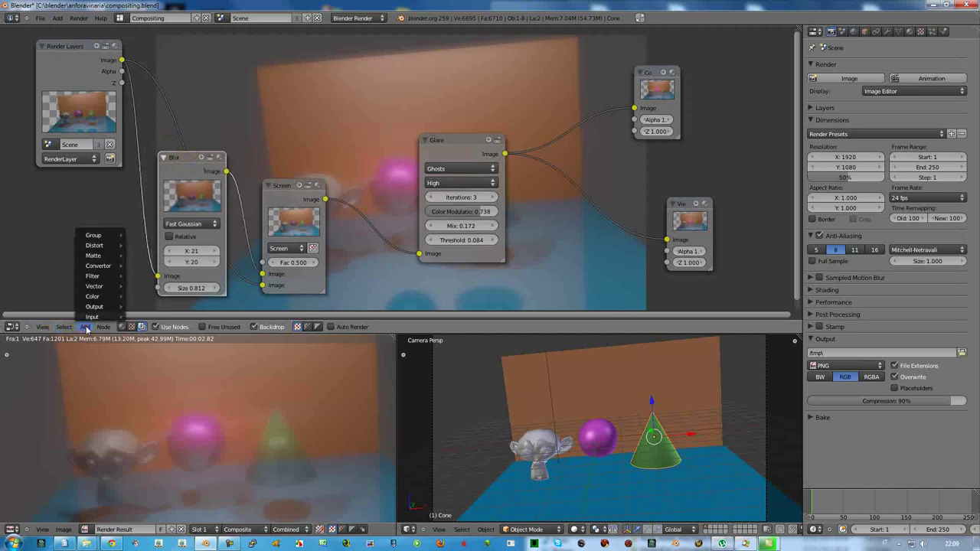
{"action": "mouse_move", "coordinate": [95, 244]}
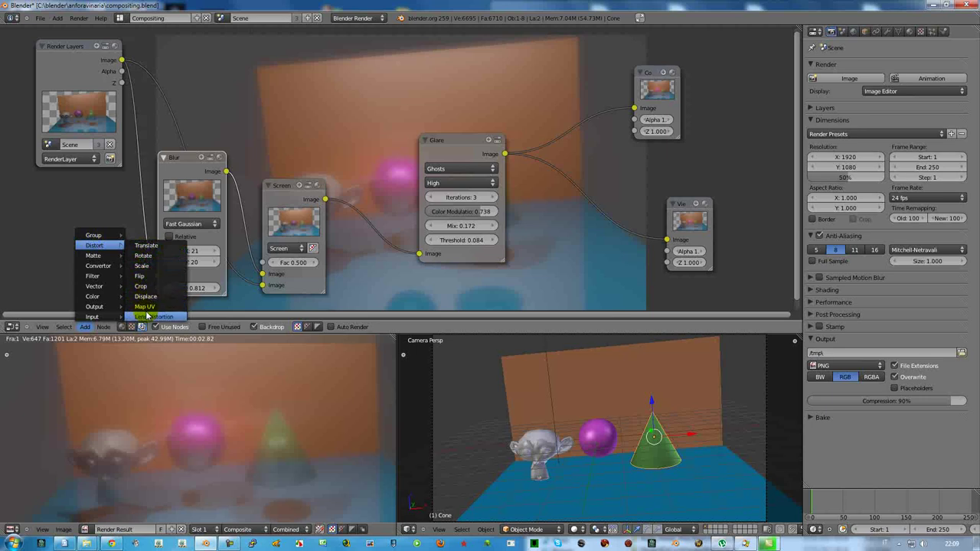
Add a Lens Distortion node and place it at the top, clear of the Blur node
{"action": "left_click", "coordinate": [159, 317]}
{"action": "left_click", "coordinate": [195, 259]}
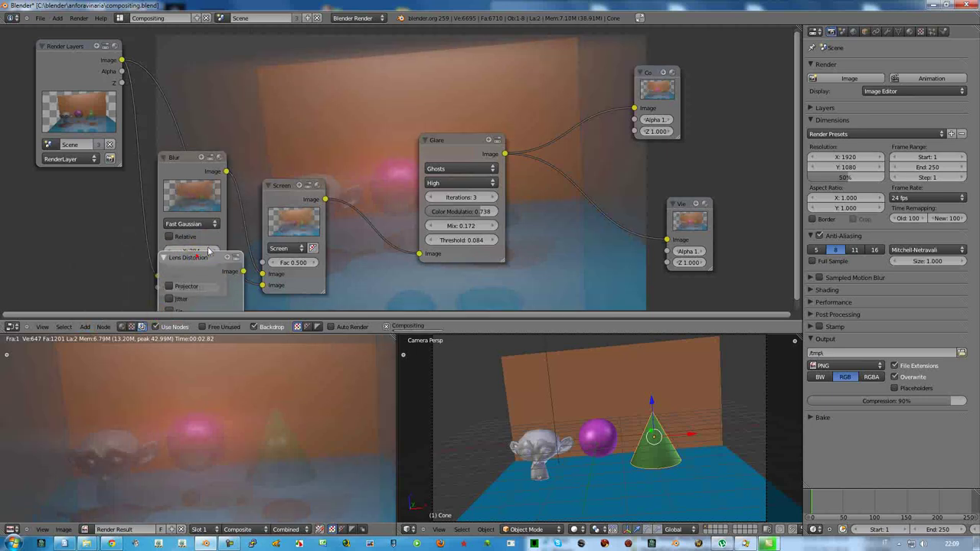
{"action": "left_click", "coordinate": [186, 158]}
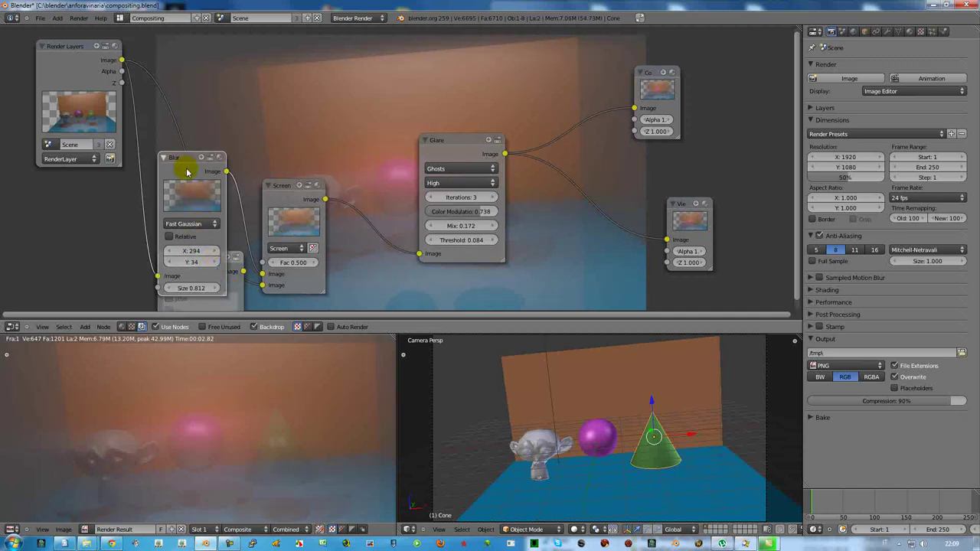
{"action": "left_click_drag", "start_coordinate": [191, 156], "coordinate": [213, 79]}
{"action": "mouse_move", "coordinate": [187, 247]}
{"action": "left_mouse_down"}
{"action": "mouse_move", "coordinate": [250, 157]}
{"action": "mouse_move", "coordinate": [347, 47]}
{"action": "left_mouse_up"}
{"action": "left_click_drag", "start_coordinate": [203, 83], "coordinate": [156, 173]}
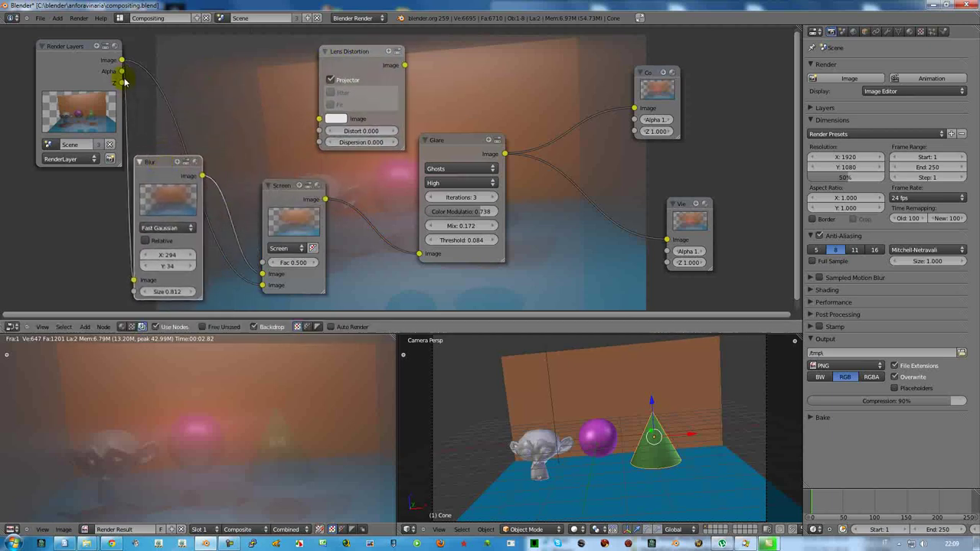
Feed the Render Layers image into Lens Distortion and preview its output in the Viewer
{"action": "left_click_drag", "start_coordinate": [121, 59], "coordinate": [318, 119]}
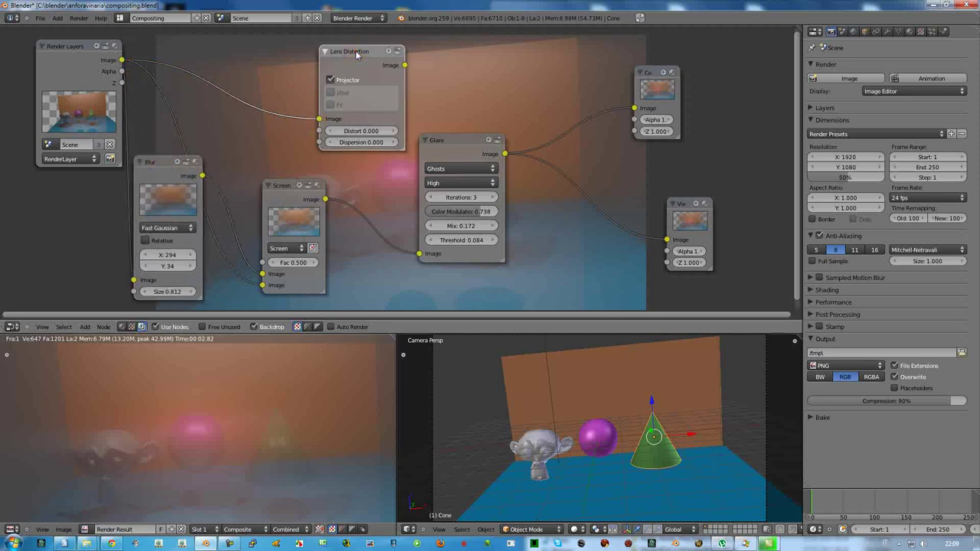
{"action": "left_click_drag", "start_coordinate": [352, 51], "coordinate": [279, 51]}
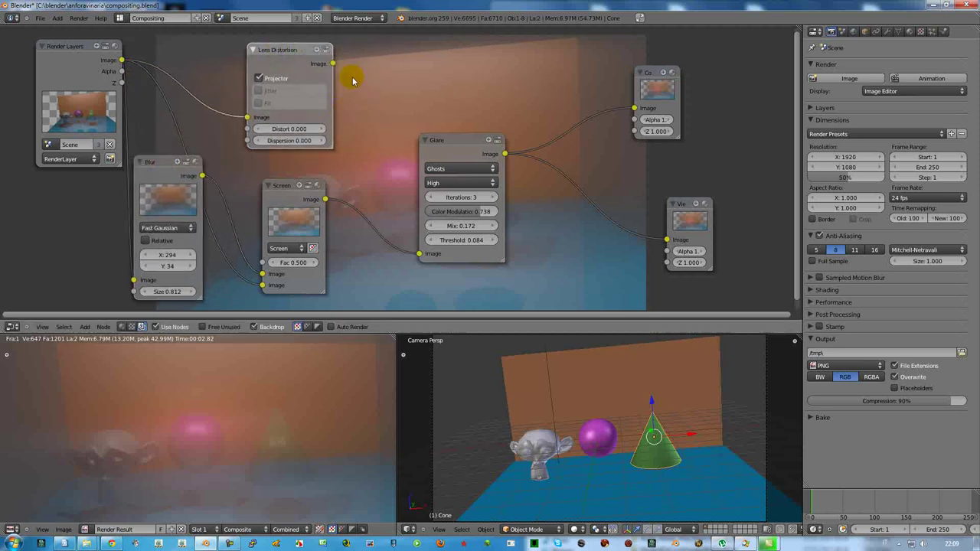
{"action": "left_click_drag", "start_coordinate": [362, 67], "coordinate": [667, 240]}
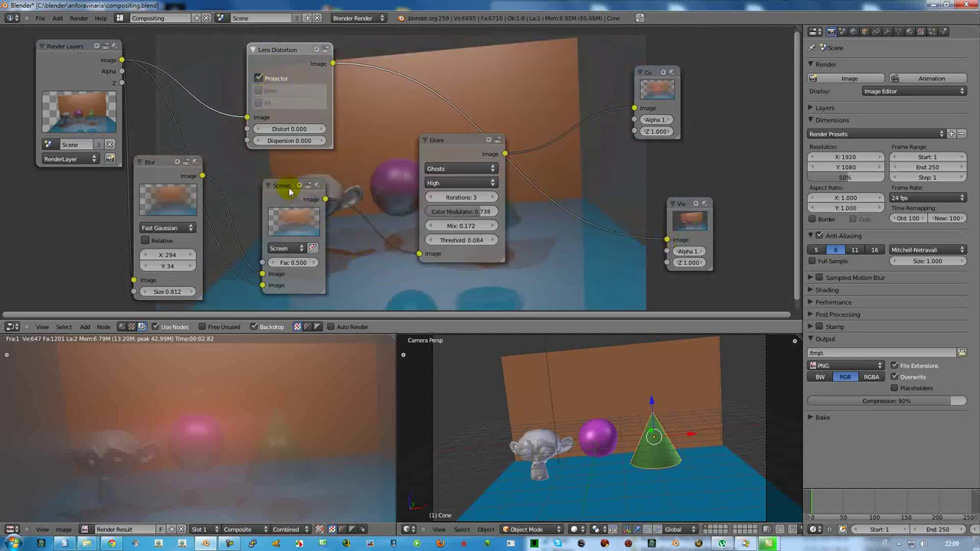
Tidy the Screen and Glare nodes, raise Distort, disable Projector and raise Dispersion to 0.414
{"action": "left_click_drag", "start_coordinate": [283, 189], "coordinate": [258, 194]}
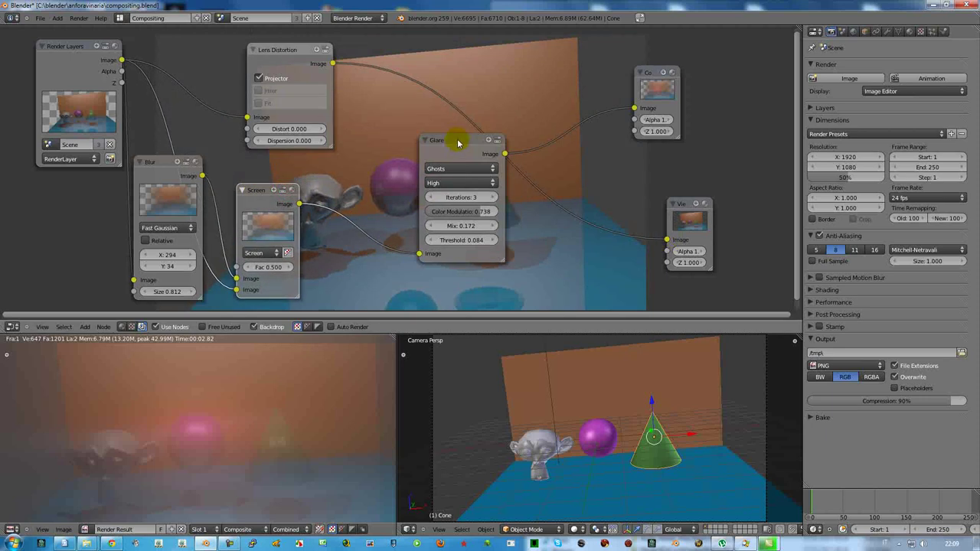
{"action": "left_click_drag", "start_coordinate": [457, 144], "coordinate": [520, 160]}
{"action": "left_click_drag", "start_coordinate": [297, 130], "coordinate": [293, 131]}
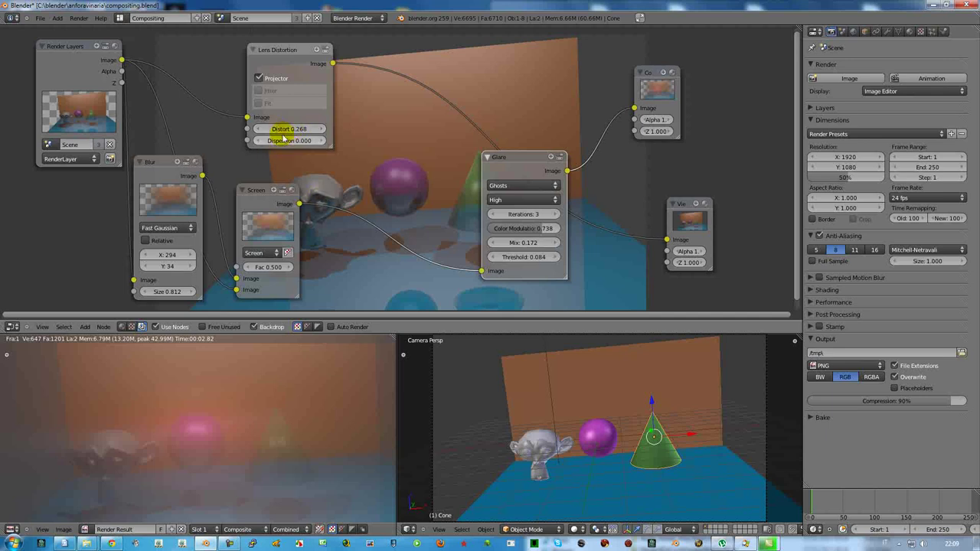
{"action": "left_click", "coordinate": [260, 79]}
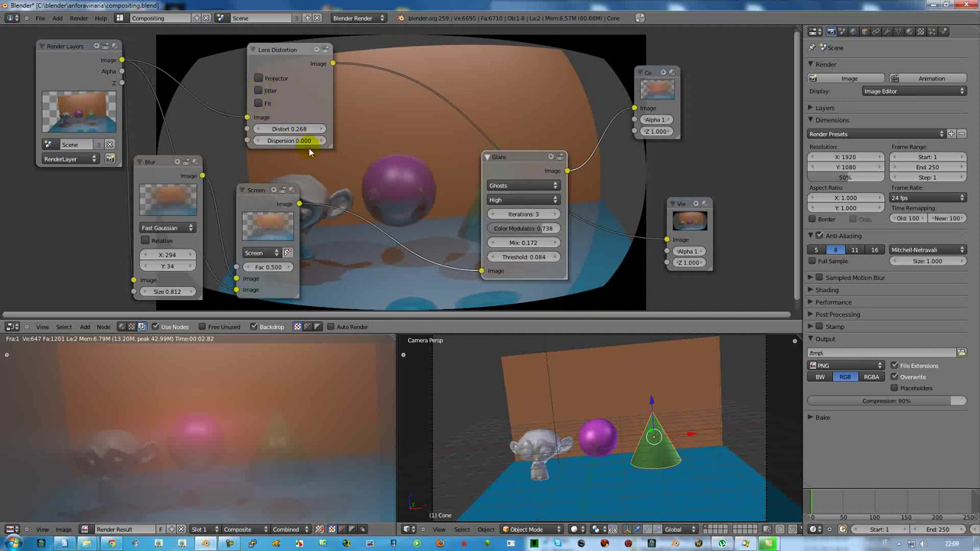
{"action": "left_click_drag", "start_coordinate": [279, 143], "coordinate": [302, 142]}
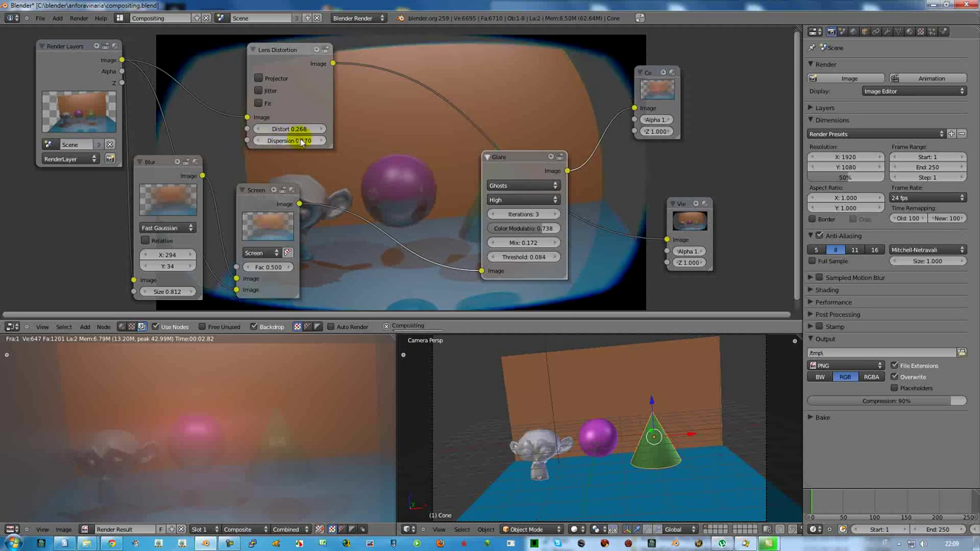
{"action": "left_click_drag", "start_coordinate": [302, 142], "coordinate": [300, 146]}
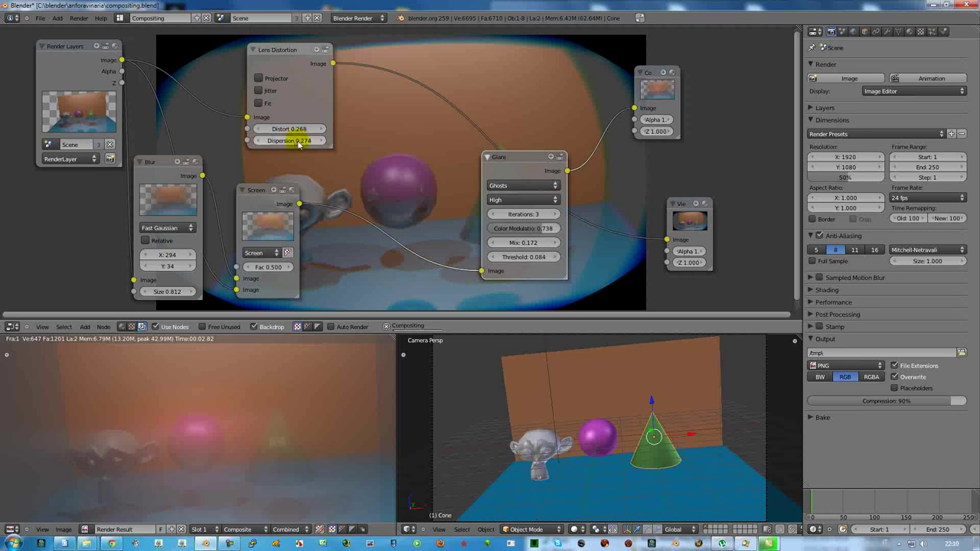
{"action": "left_click_drag", "start_coordinate": [299, 145], "coordinate": [313, 145]}
Compare Projector on and off, set Dispersion 0.480 and Distort 0.396, leaving Projector enabled
{"action": "left_click", "coordinate": [258, 77]}
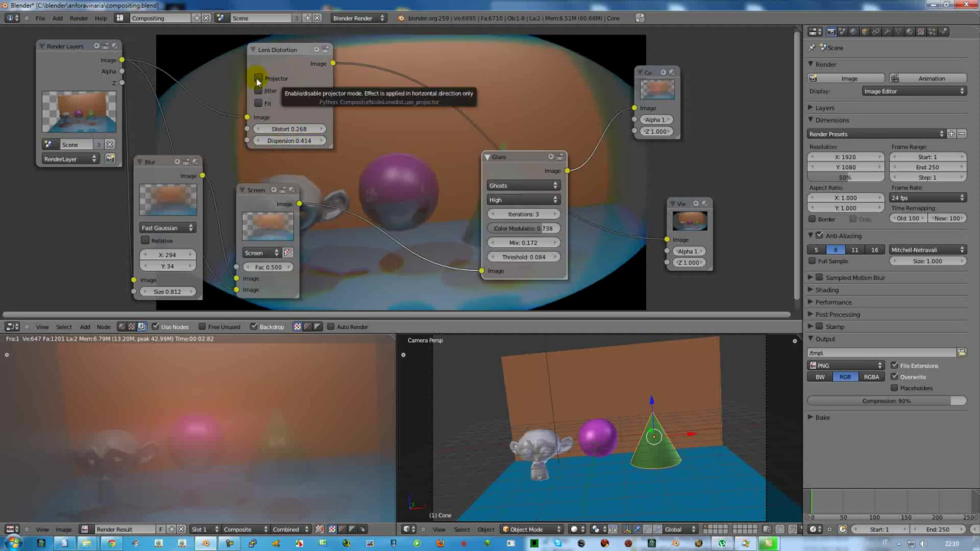
{"action": "left_click", "coordinate": [258, 79]}
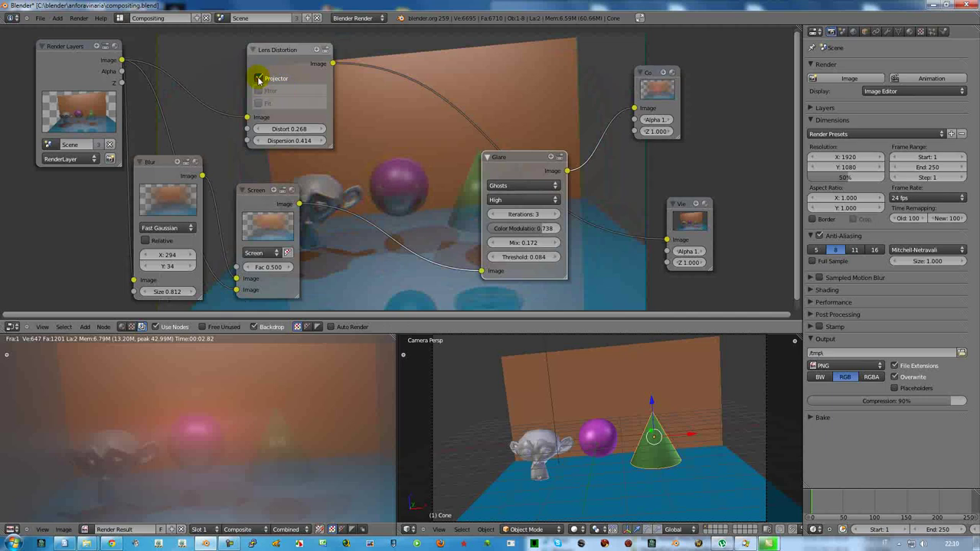
{"action": "left_click", "coordinate": [259, 78]}
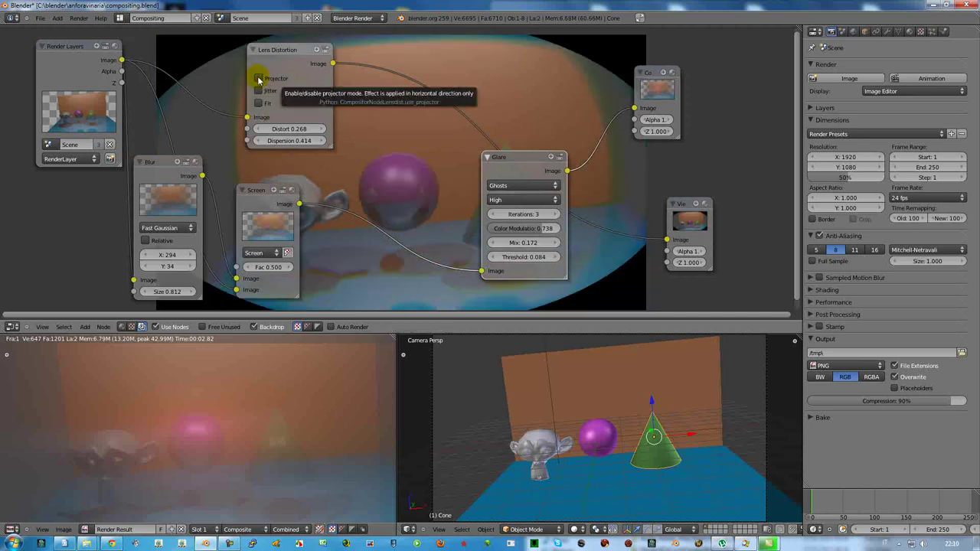
{"action": "left_click", "coordinate": [258, 78]}
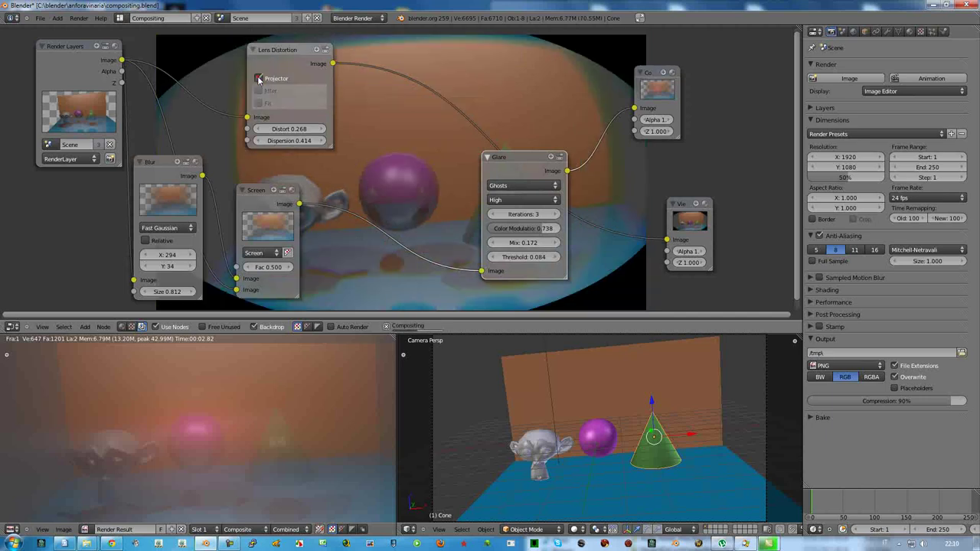
{"action": "left_click", "coordinate": [258, 90]}
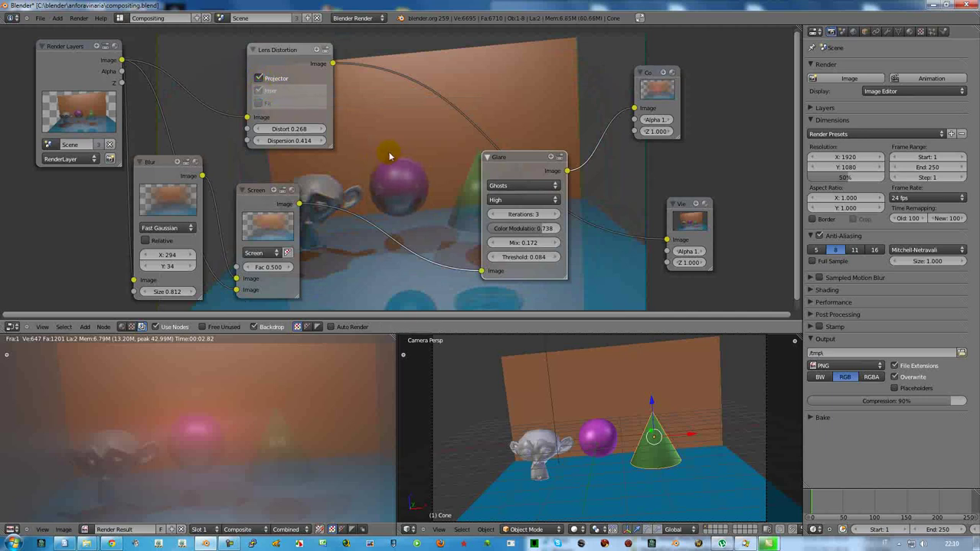
{"action": "left_click", "coordinate": [259, 98]}
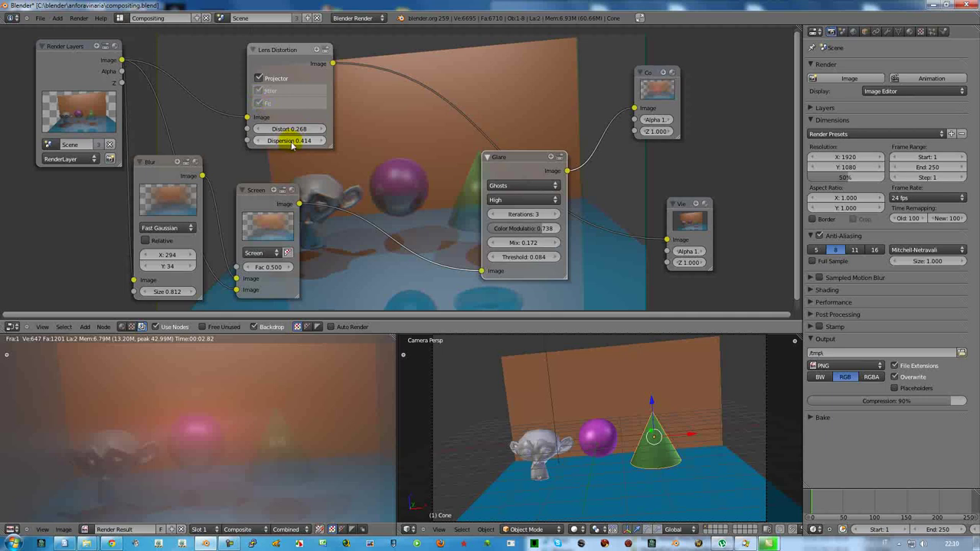
{"action": "left_click_drag", "start_coordinate": [292, 145], "coordinate": [304, 144]}
{"action": "left_click_drag", "start_coordinate": [304, 144], "coordinate": [297, 131]}
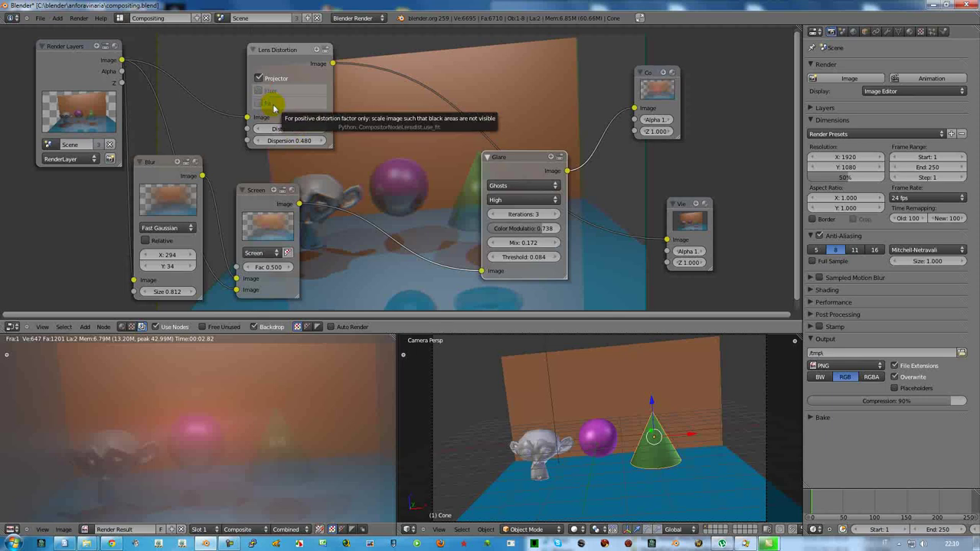
{"action": "left_click", "coordinate": [258, 79]}
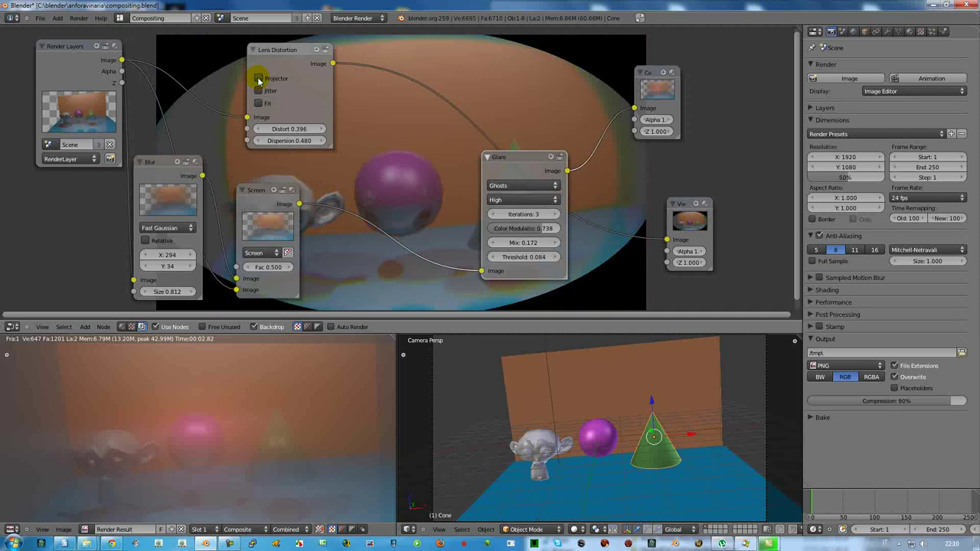
{"action": "left_click", "coordinate": [258, 79]}
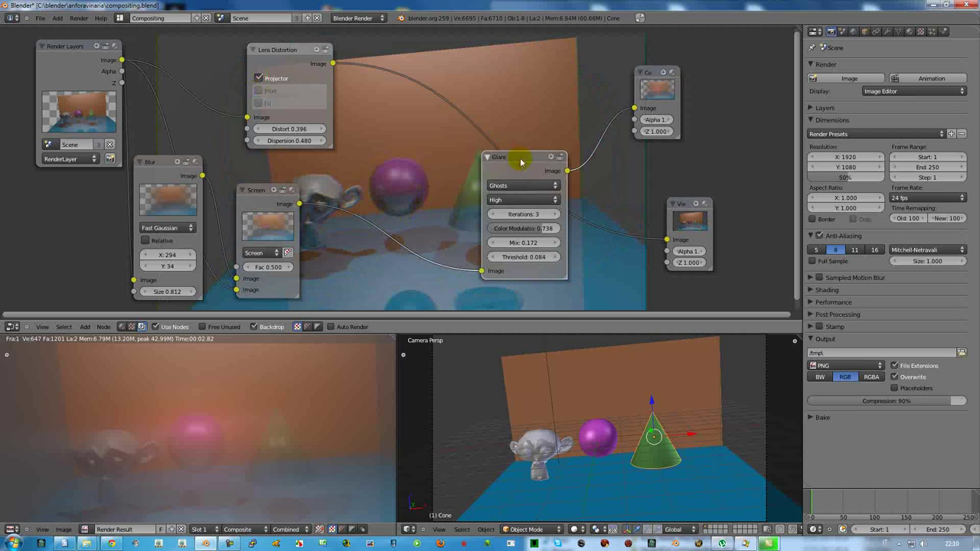
Duplicate the Screen node onto the Lens Distortion–Viewer link and route it to Composite instead of Glare
{"action": "left_click_drag", "start_coordinate": [520, 161], "coordinate": [427, 166]}
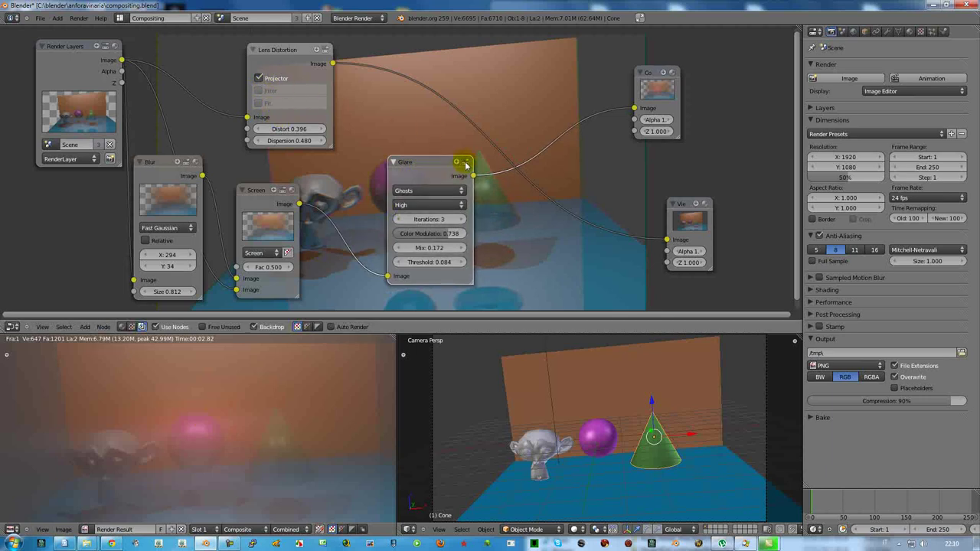
{"action": "left_click", "coordinate": [256, 193]}
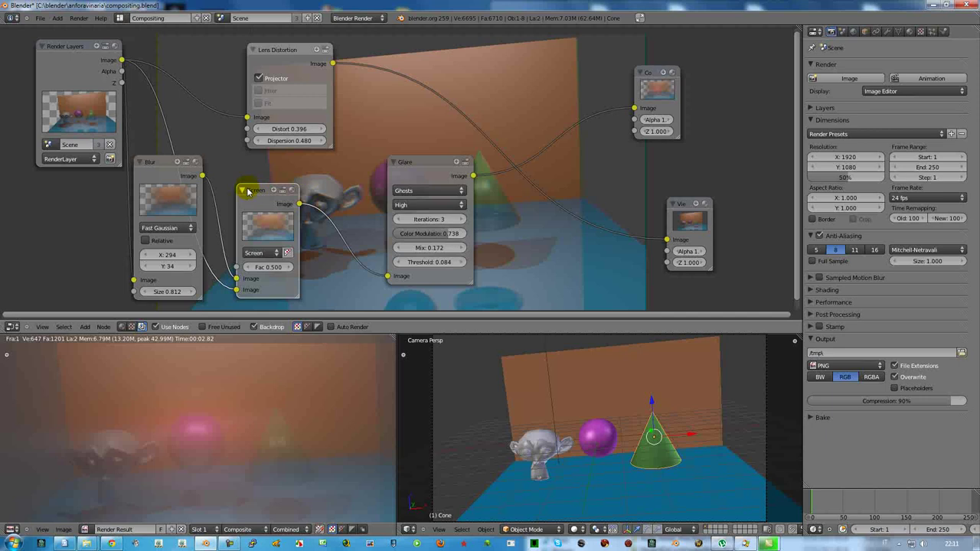
{"action": "key", "text": "shift+d"}
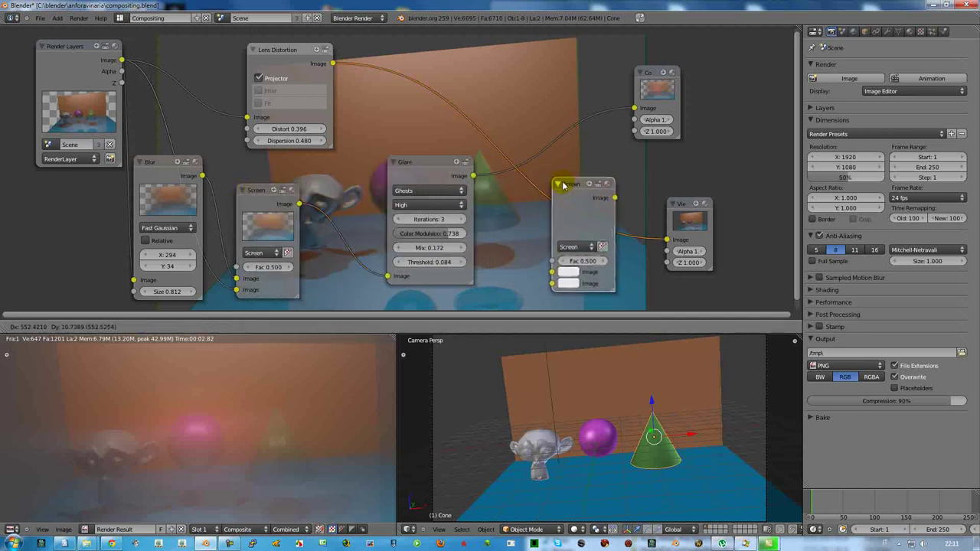
{"action": "left_click", "coordinate": [563, 185]}
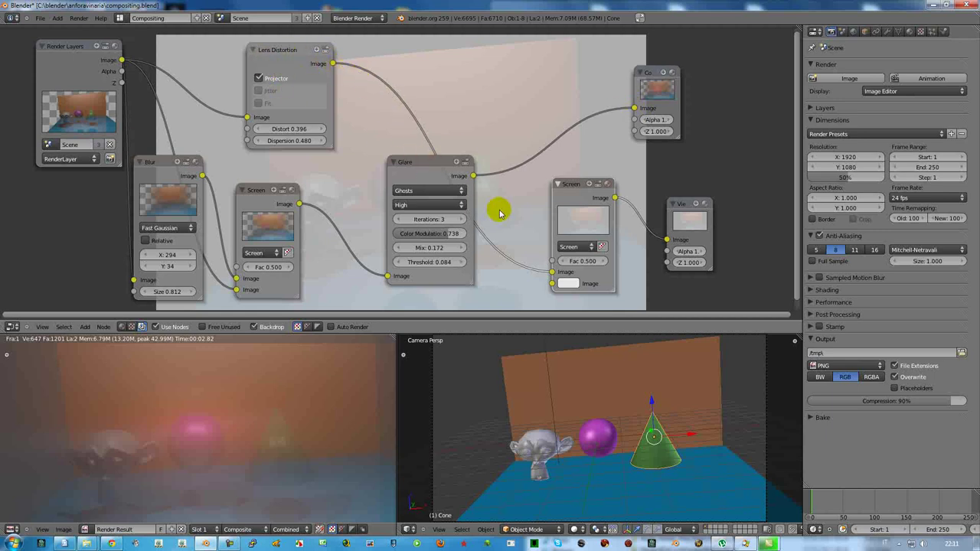
{"action": "mouse_move", "coordinate": [634, 108]}
{"action": "left_mouse_down"}
{"action": "mouse_move", "coordinate": [519, 217]}
{"action": "mouse_move", "coordinate": [552, 284]}
{"action": "left_mouse_up"}
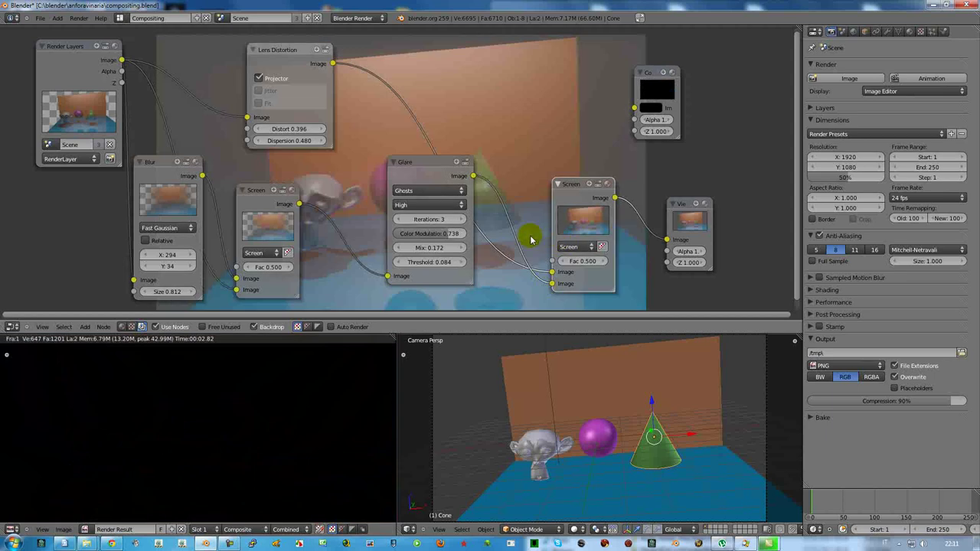
{"action": "left_click_drag", "start_coordinate": [618, 191], "coordinate": [633, 108]}
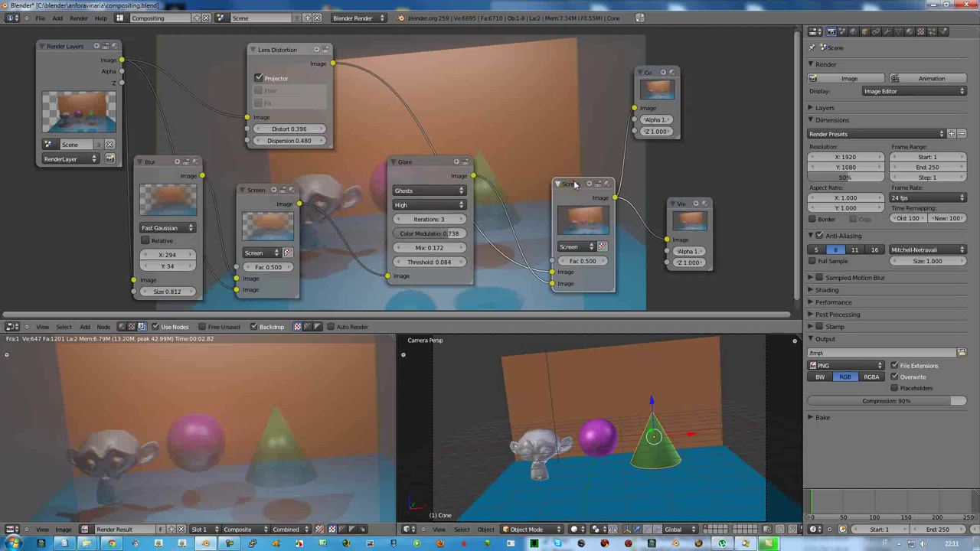
Switch the new mix node's blend mode to Multiply and uncheck Projector on Lens Distortion
{"action": "left_click_drag", "start_coordinate": [581, 191], "coordinate": [562, 178]}
{"action": "left_click", "coordinate": [572, 236]}
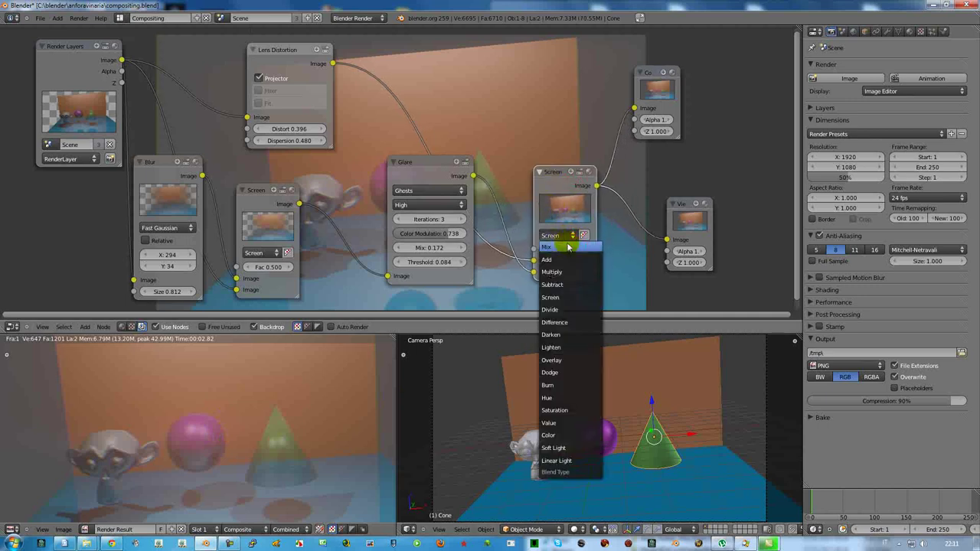
{"action": "left_click", "coordinate": [565, 260]}
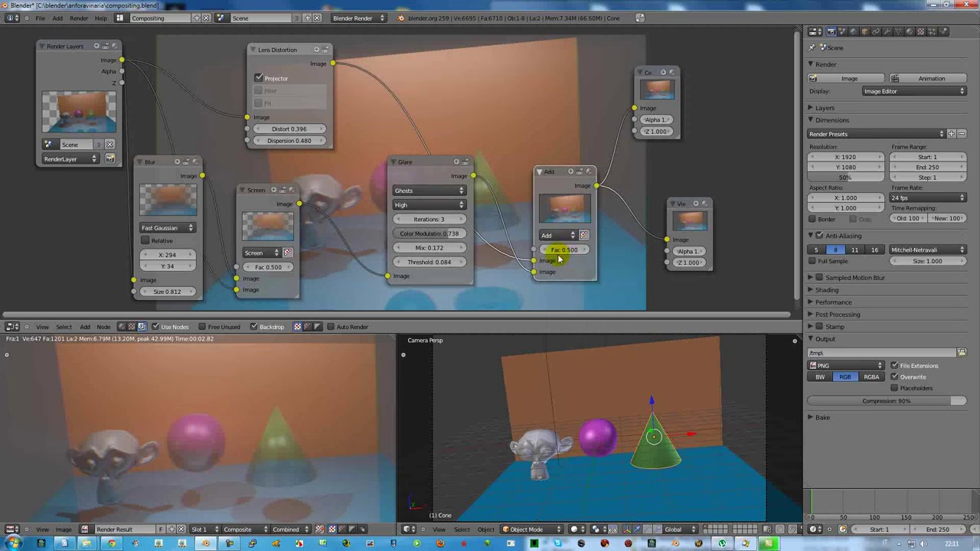
{"action": "left_click", "coordinate": [561, 238]}
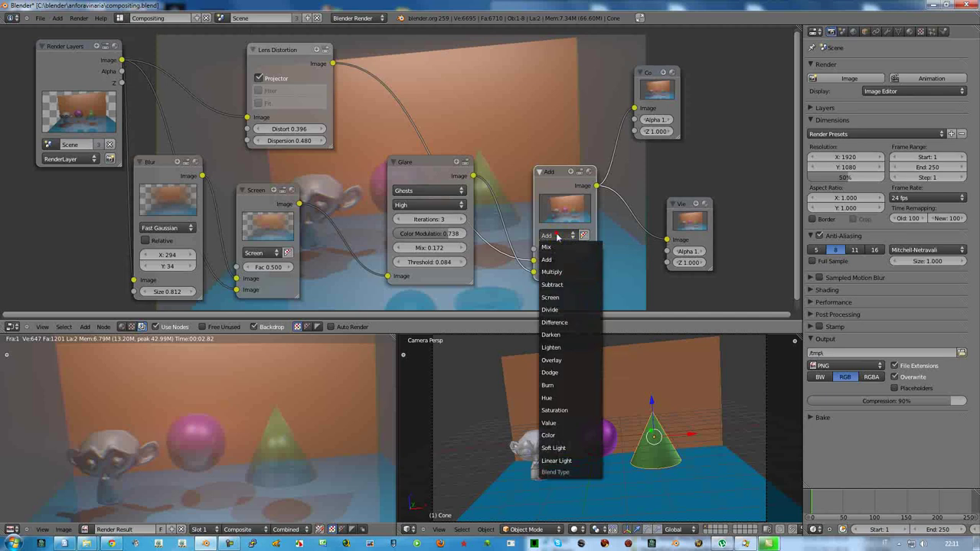
{"action": "left_click", "coordinate": [556, 273]}
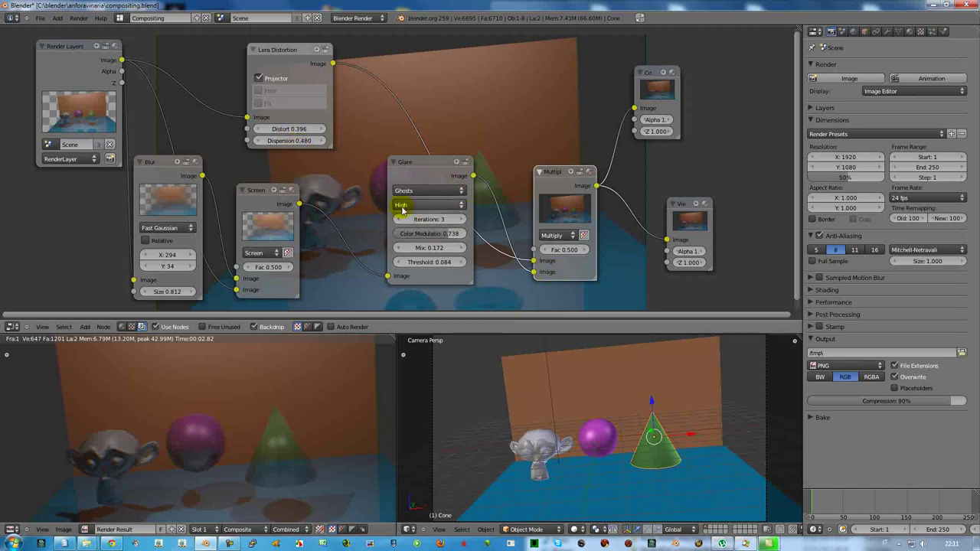
{"action": "left_click", "coordinate": [259, 78]}
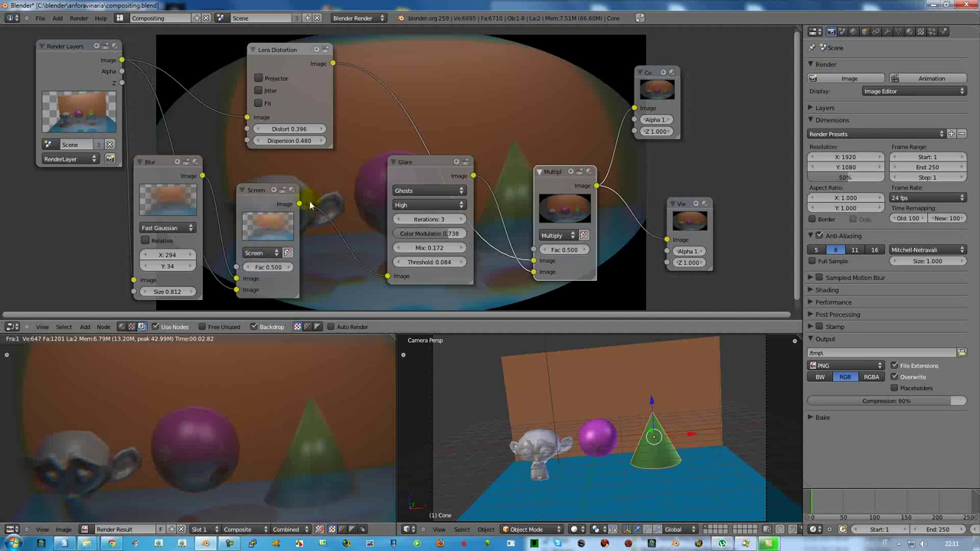
Raise the Lens Distortion Distort value to 0.876 and set the Multiply Fac to 0.920
{"action": "left_click_drag", "start_coordinate": [280, 128], "coordinate": [310, 134]}
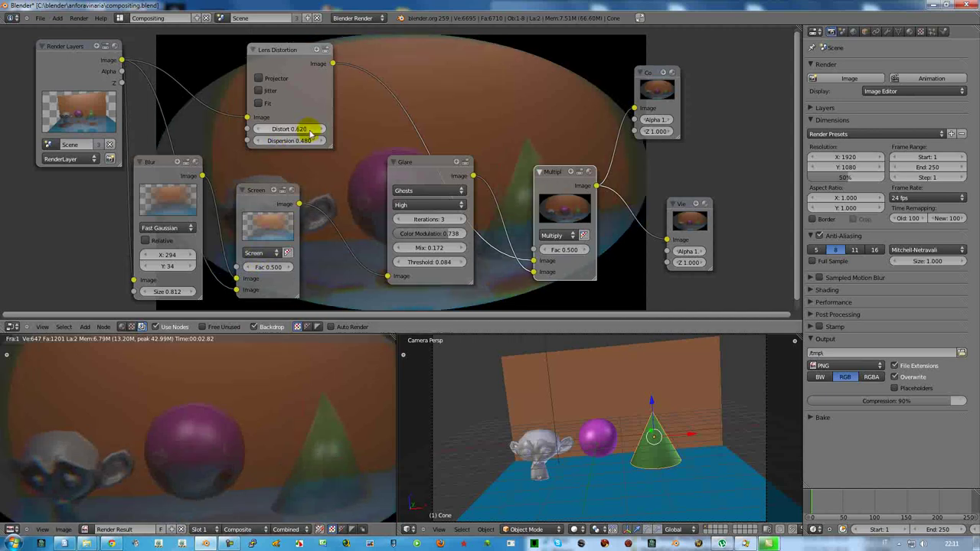
{"action": "left_click_drag", "start_coordinate": [310, 134], "coordinate": [303, 133]}
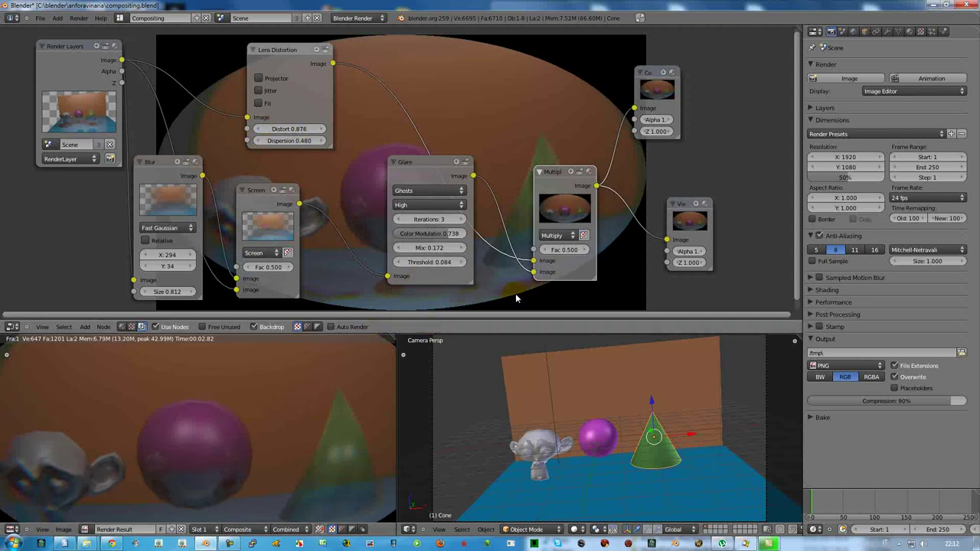
{"action": "left_click", "coordinate": [453, 221]}
{"action": "left_click_drag", "start_coordinate": [565, 251], "coordinate": [551, 253]}
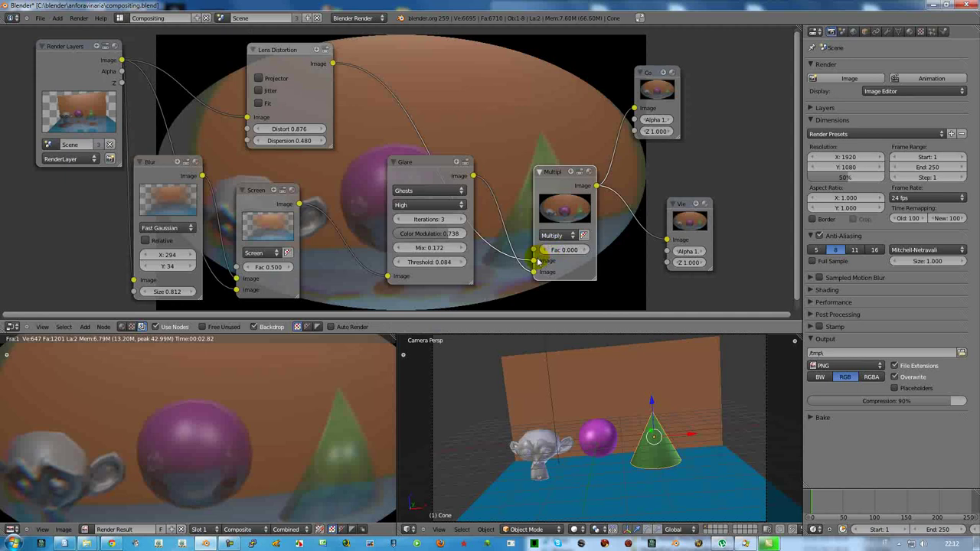
{"action": "left_click_drag", "start_coordinate": [549, 253], "coordinate": [580, 253]}
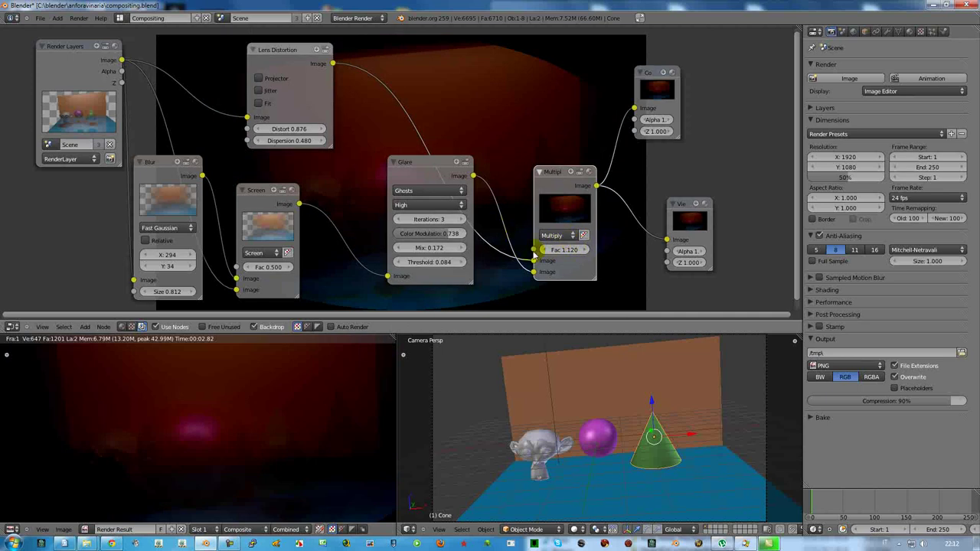
{"action": "left_click", "coordinate": [544, 250]}
{"action": "left_click", "coordinate": [544, 251]}
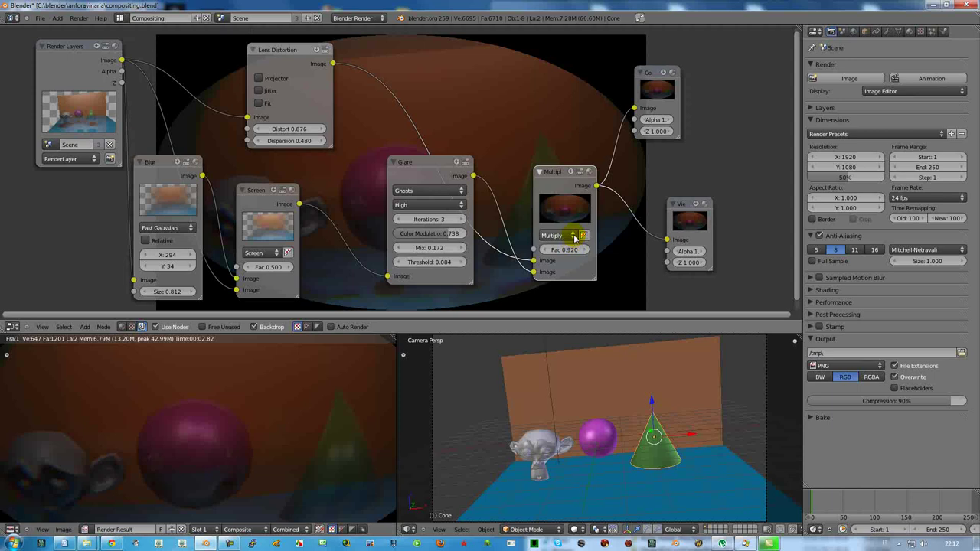
Change the mix to Add with factor 1.920 and view the render result full screen
{"action": "left_click", "coordinate": [572, 233]}
{"action": "left_click", "coordinate": [561, 260]}
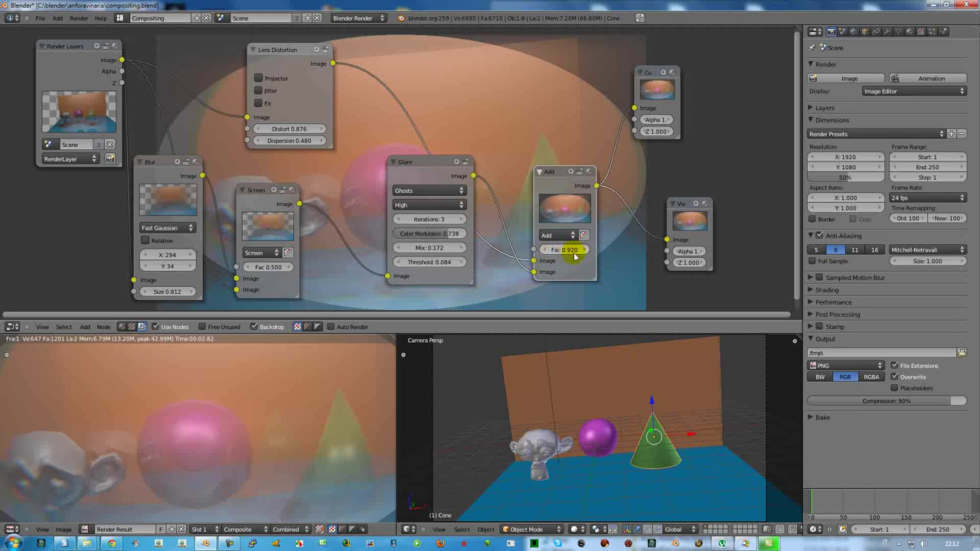
{"action": "left_click", "coordinate": [583, 250]}
{"action": "left_click", "coordinate": [583, 250]}
{"action": "left_click", "coordinate": [583, 250]}
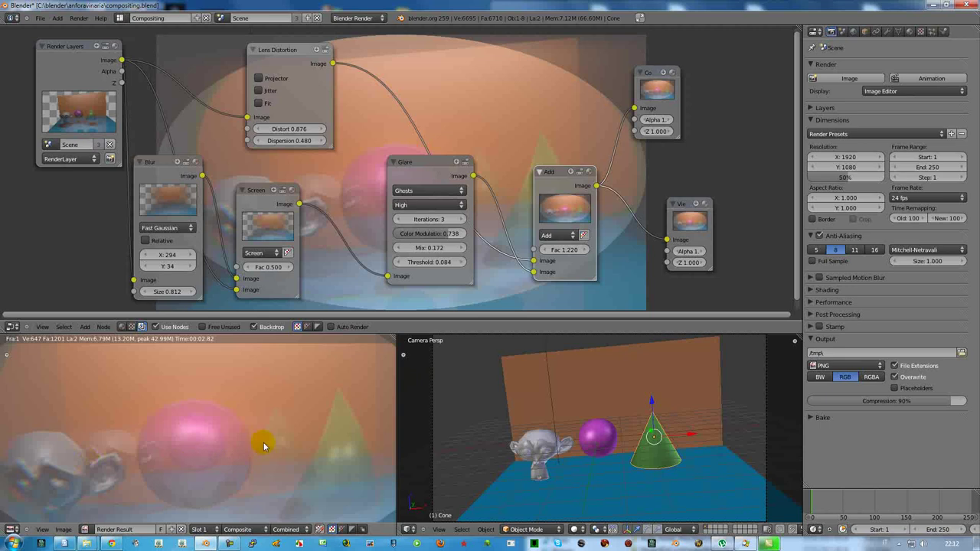
{"action": "left_click", "coordinate": [583, 250]}
{"action": "left_click", "coordinate": [583, 251]}
{"action": "left_click", "coordinate": [584, 251]}
{"action": "left_click", "coordinate": [584, 251]}
{"action": "left_click", "coordinate": [584, 250]}
{"action": "left_click", "coordinate": [584, 250]}
{"action": "left_click", "coordinate": [584, 250]}
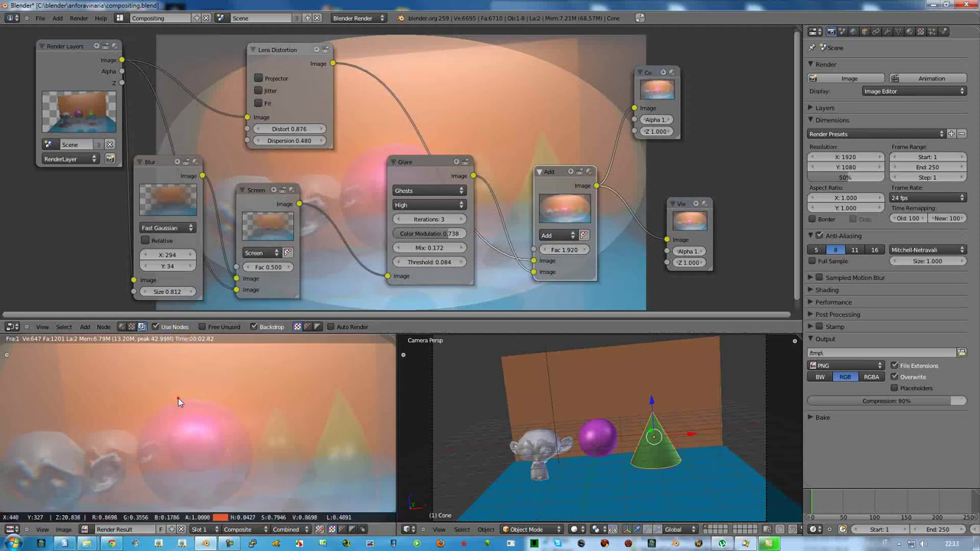
{"action": "key", "text": "ctrl+Up"}
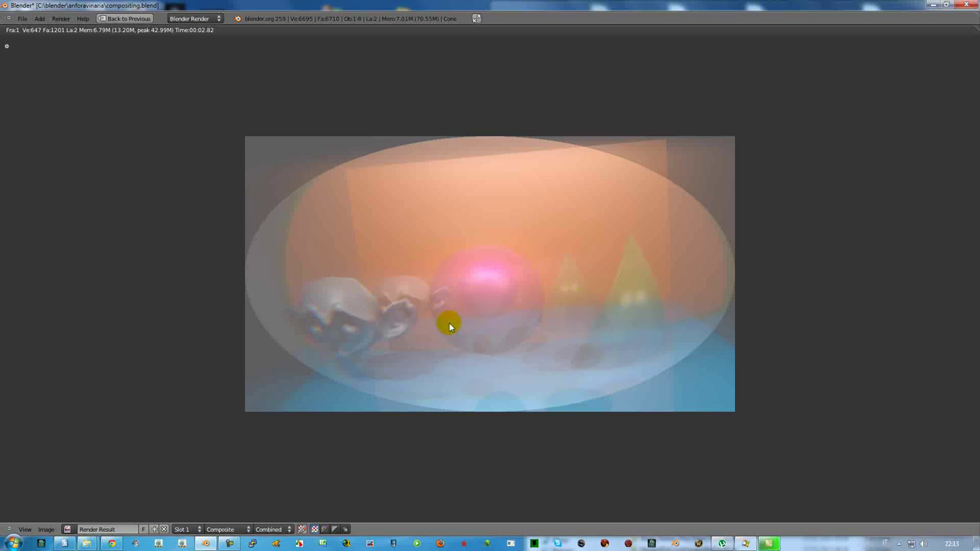
Restore the compositing layout, move Render Layers and Blur left, and reconnect Render Layers to Screen
{"action": "key", "text": "Escape"}
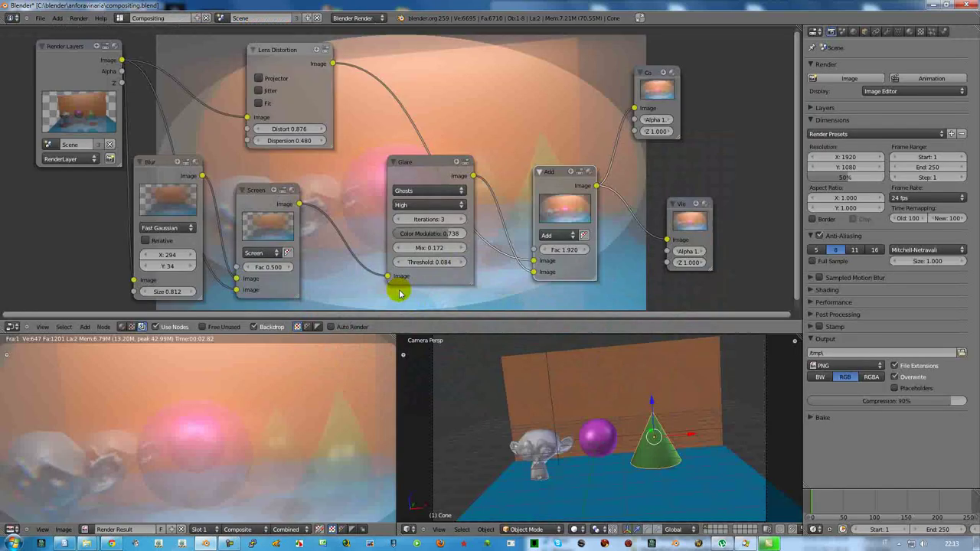
{"action": "mouse_move", "coordinate": [67, 49]}
{"action": "left_mouse_down"}
{"action": "mouse_move", "coordinate": [37, 59]}
{"action": "mouse_move", "coordinate": [39, 77]}
{"action": "left_mouse_up"}
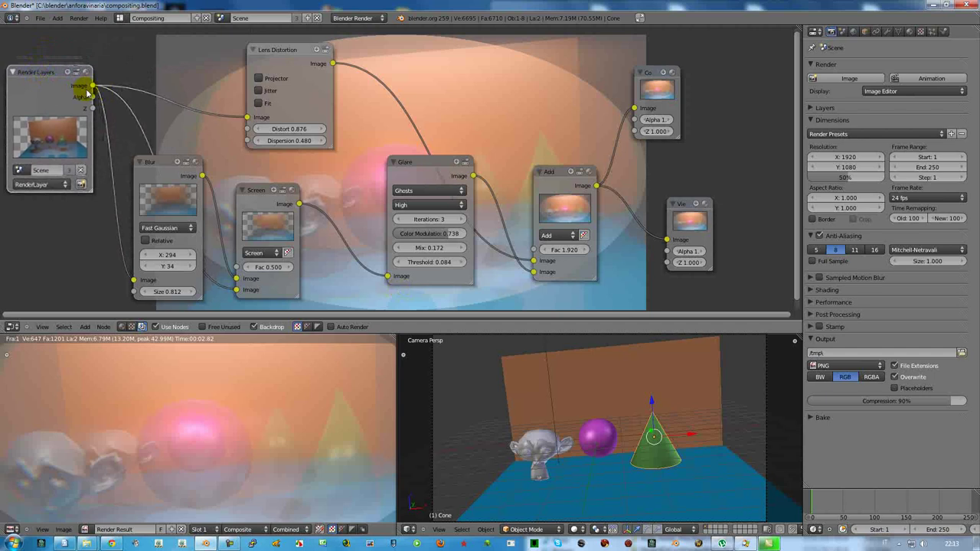
{"action": "left_click_drag", "start_coordinate": [196, 194], "coordinate": [192, 198]}
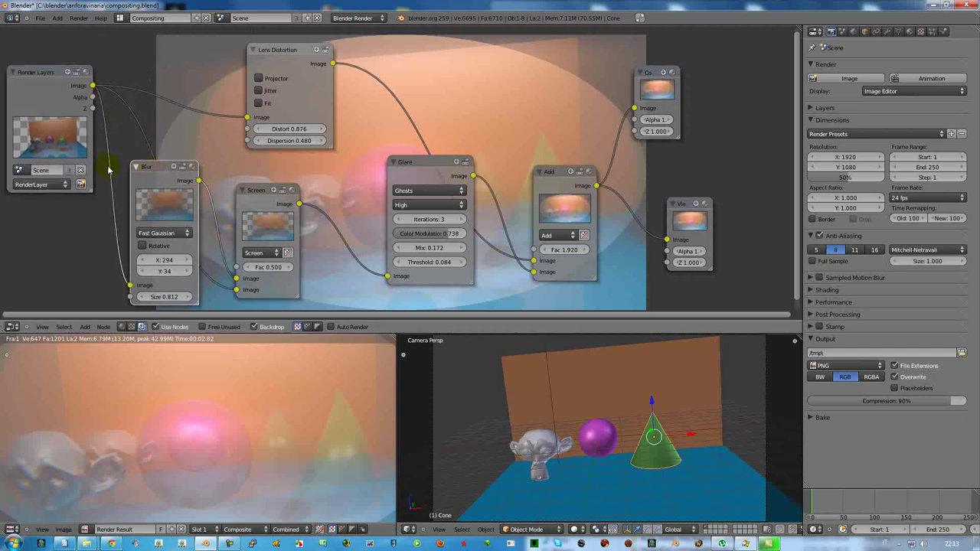
{"action": "mouse_move", "coordinate": [149, 171]}
{"action": "left_mouse_down"}
{"action": "mouse_move", "coordinate": [140, 203]}
{"action": "mouse_move", "coordinate": [124, 191]}
{"action": "left_mouse_up"}
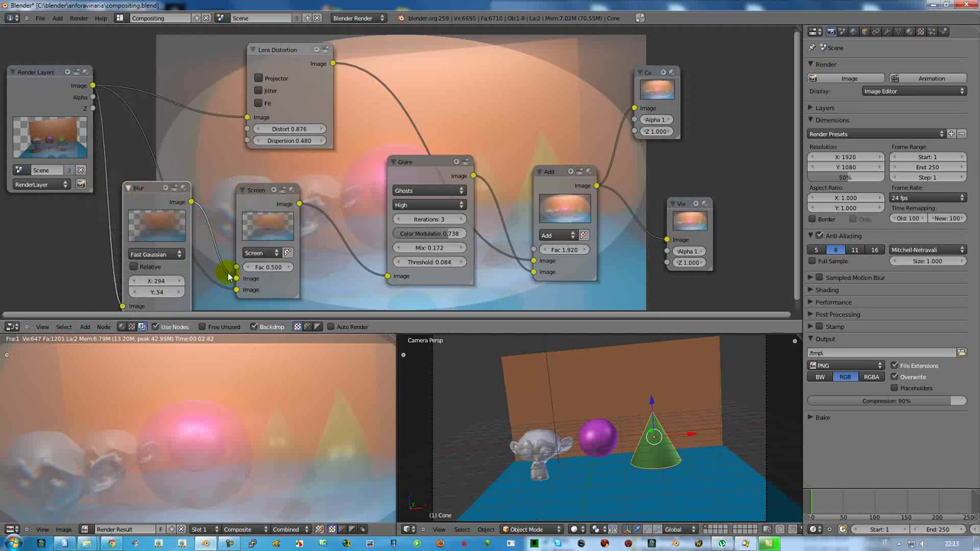
{"action": "left_click_drag", "start_coordinate": [95, 104], "coordinate": [232, 285]}
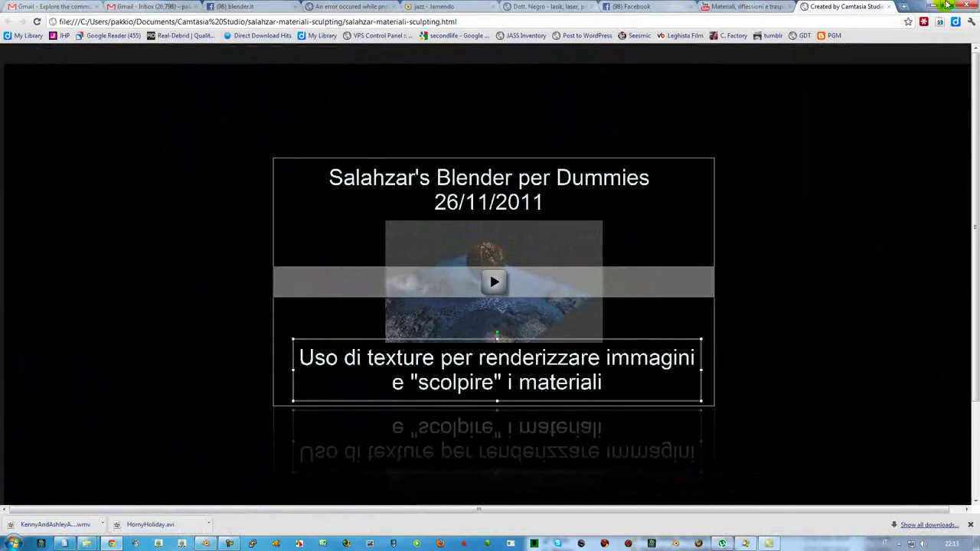
{"action": "left_click", "coordinate": [936, 8]}
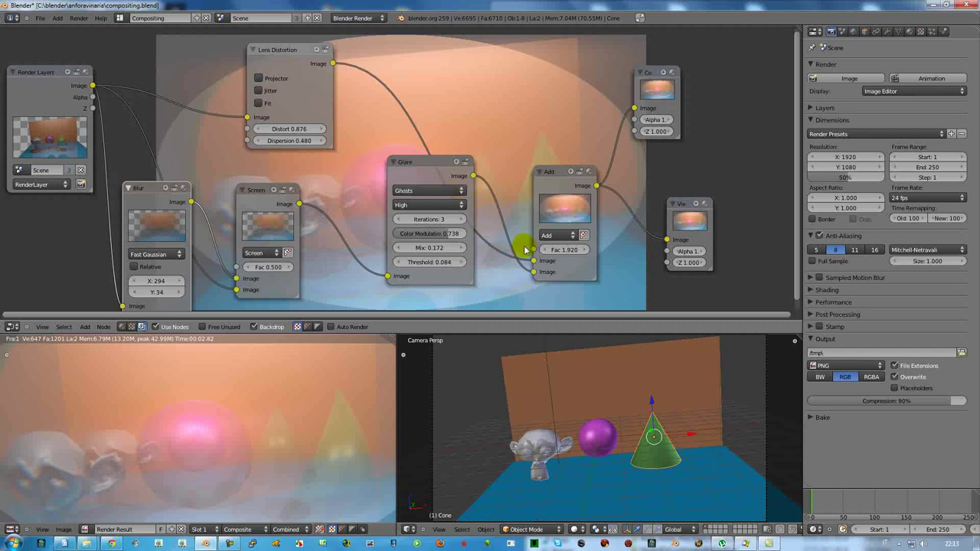
Tidy the Glare, Blur and Lens Distortion node positions, then show the Render Result full screen
{"action": "left_click_drag", "start_coordinate": [416, 162], "coordinate": [404, 170]}
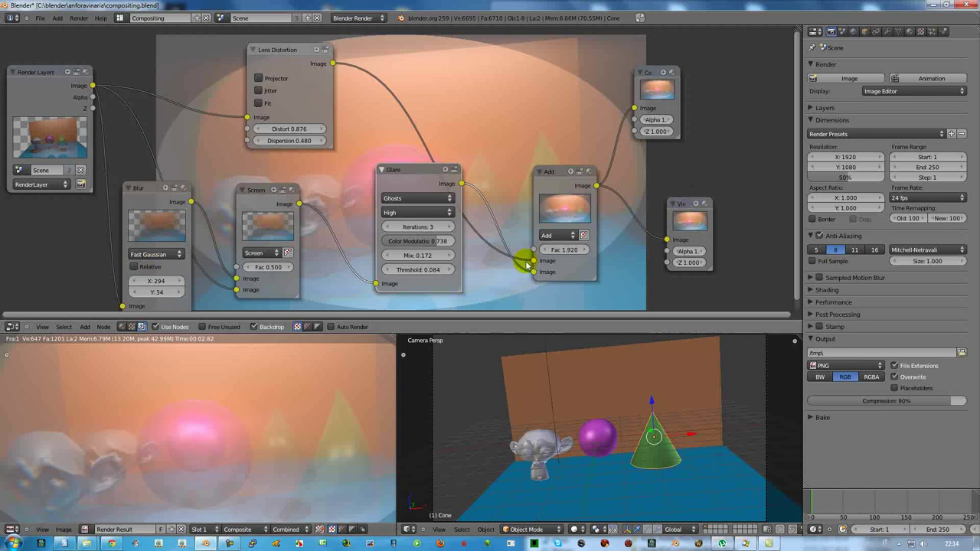
{"action": "left_click_drag", "start_coordinate": [410, 172], "coordinate": [417, 165]}
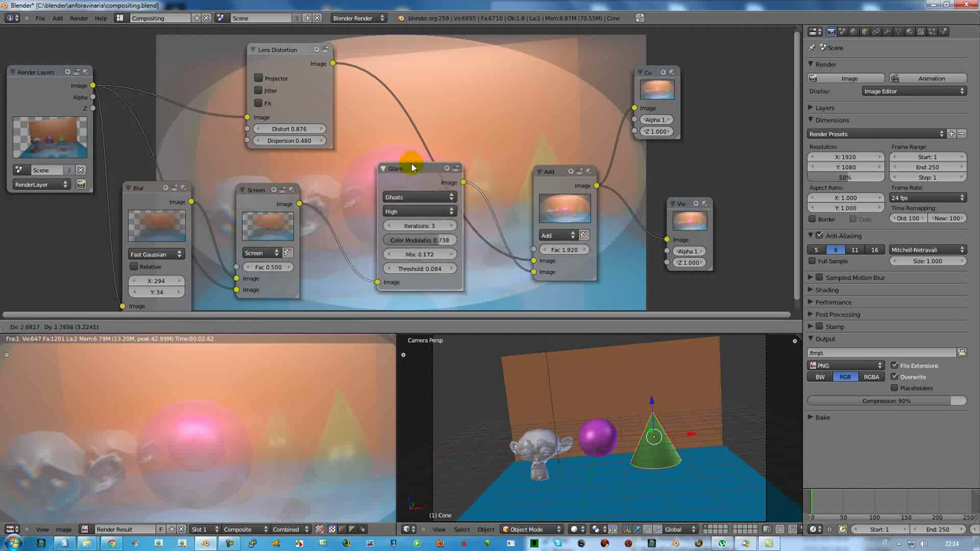
{"action": "left_click", "coordinate": [82, 327]}
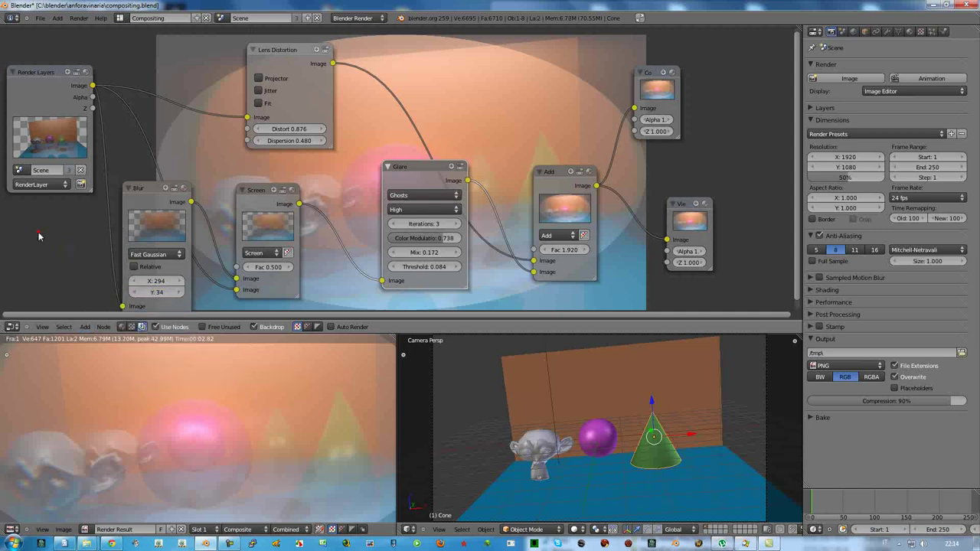
{"action": "left_click_drag", "start_coordinate": [139, 188], "coordinate": [152, 150]}
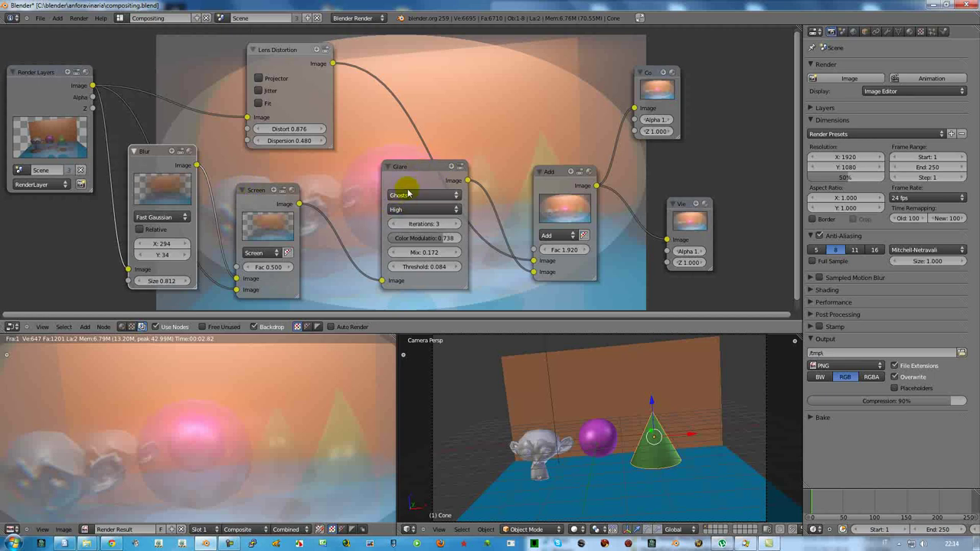
{"action": "left_click_drag", "start_coordinate": [409, 166], "coordinate": [409, 188]}
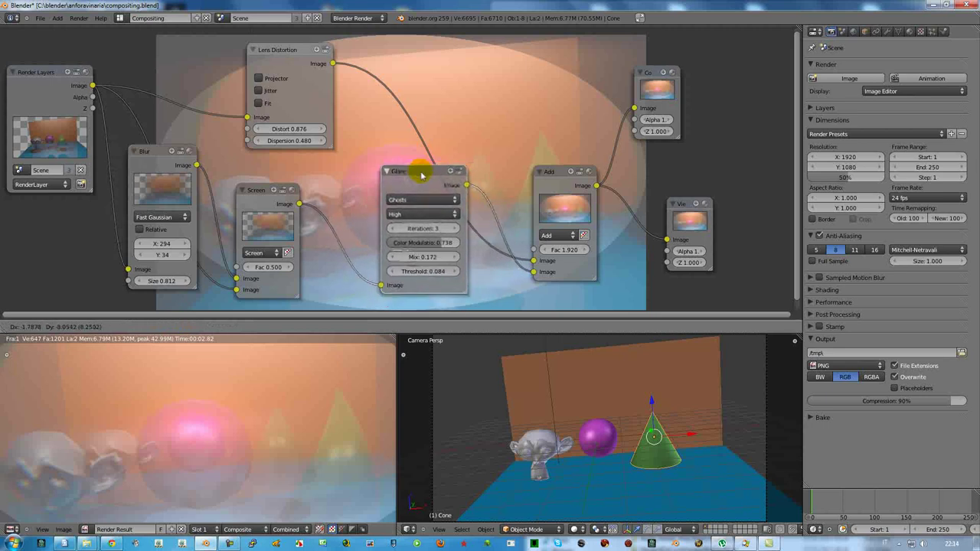
{"action": "mouse_move", "coordinate": [410, 188]}
{"action": "left_mouse_down"}
{"action": "mouse_move", "coordinate": [437, 209]}
{"action": "mouse_move", "coordinate": [396, 185]}
{"action": "left_mouse_up"}
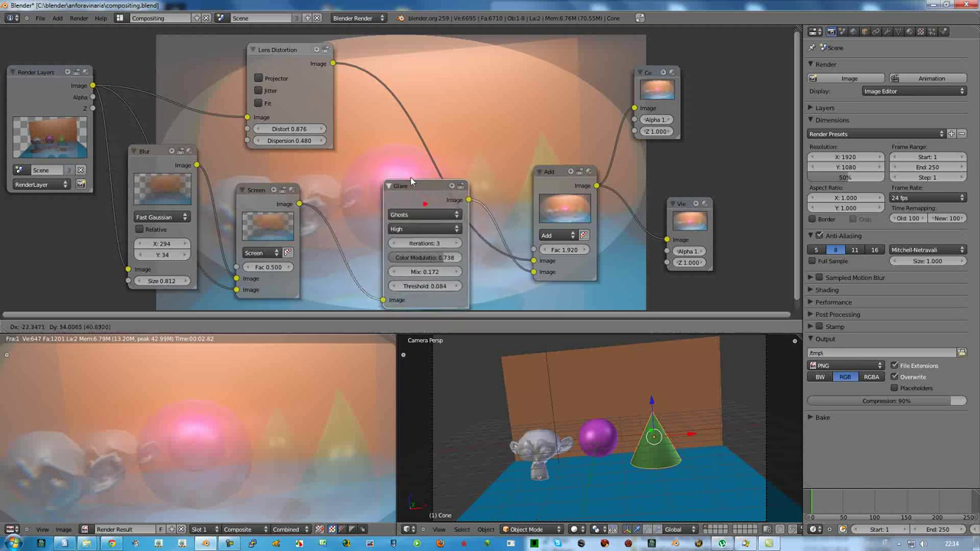
{"action": "left_click_drag", "start_coordinate": [281, 52], "coordinate": [262, 49]}
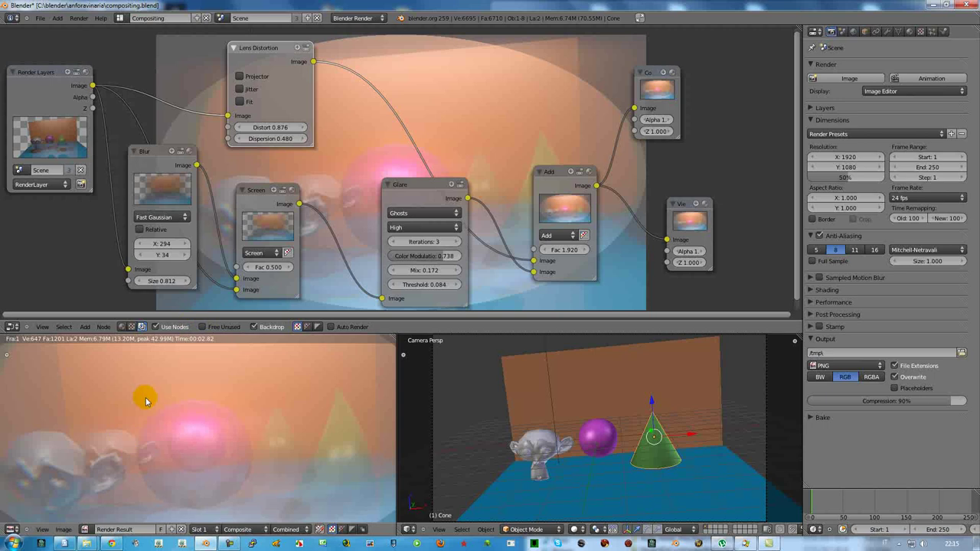
{"action": "key", "text": "ctrl+Up"}
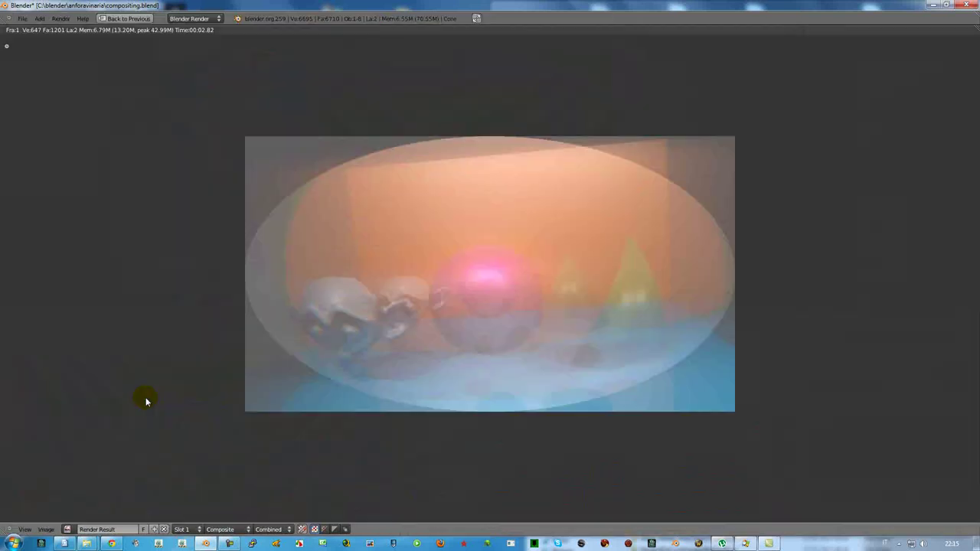